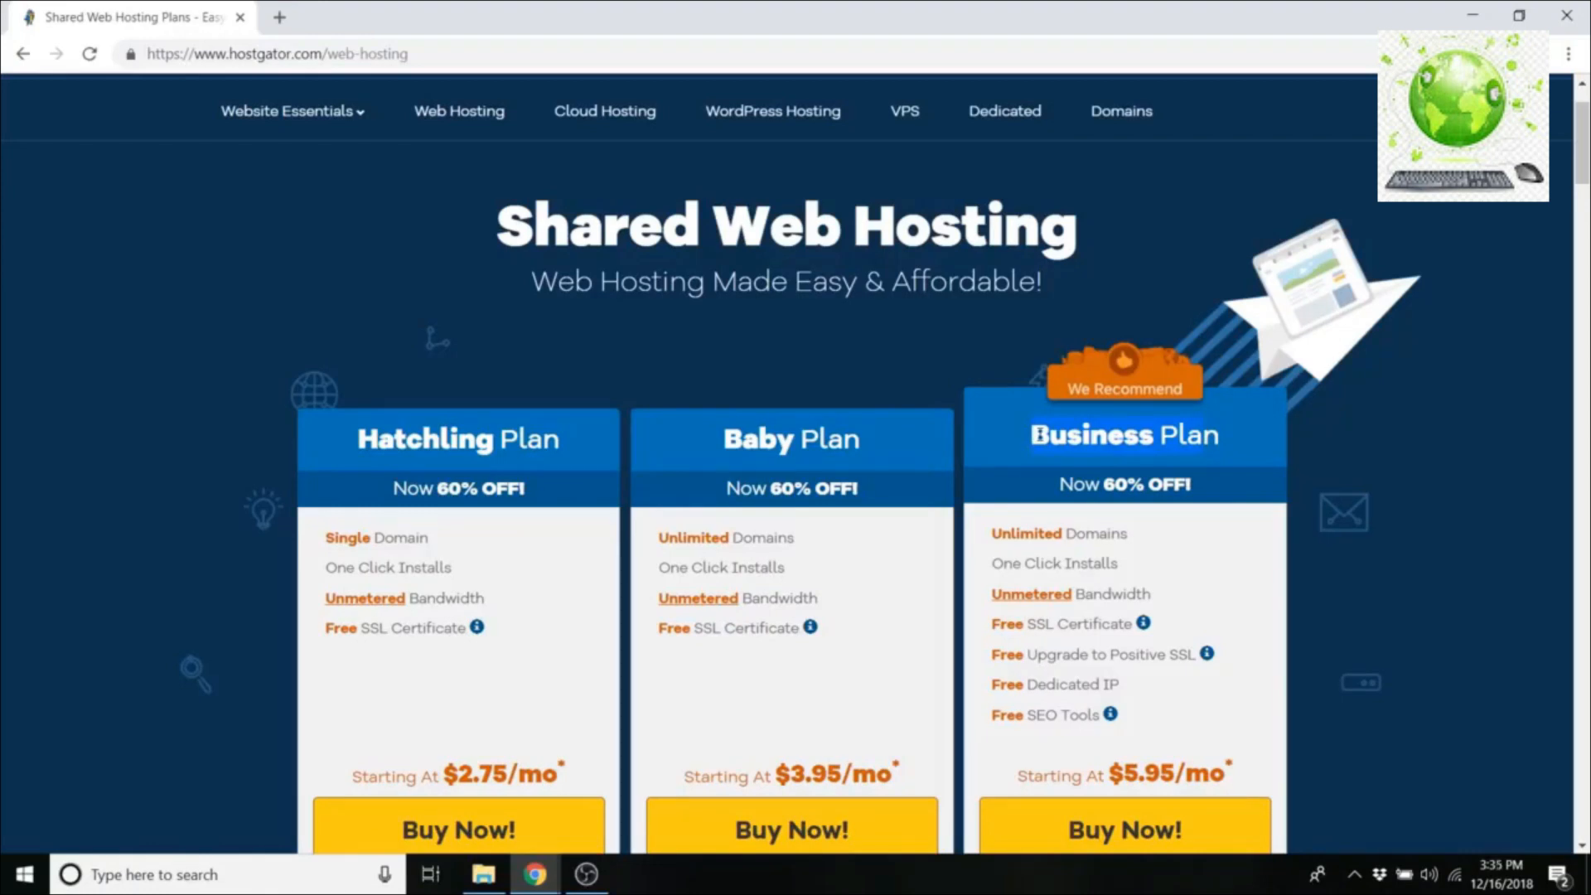
# Step: Choose Buy Now on the Hatchling plan to reach the order form on a 36-month cycle
pyautogui.scroll(-1, 1403, 680)
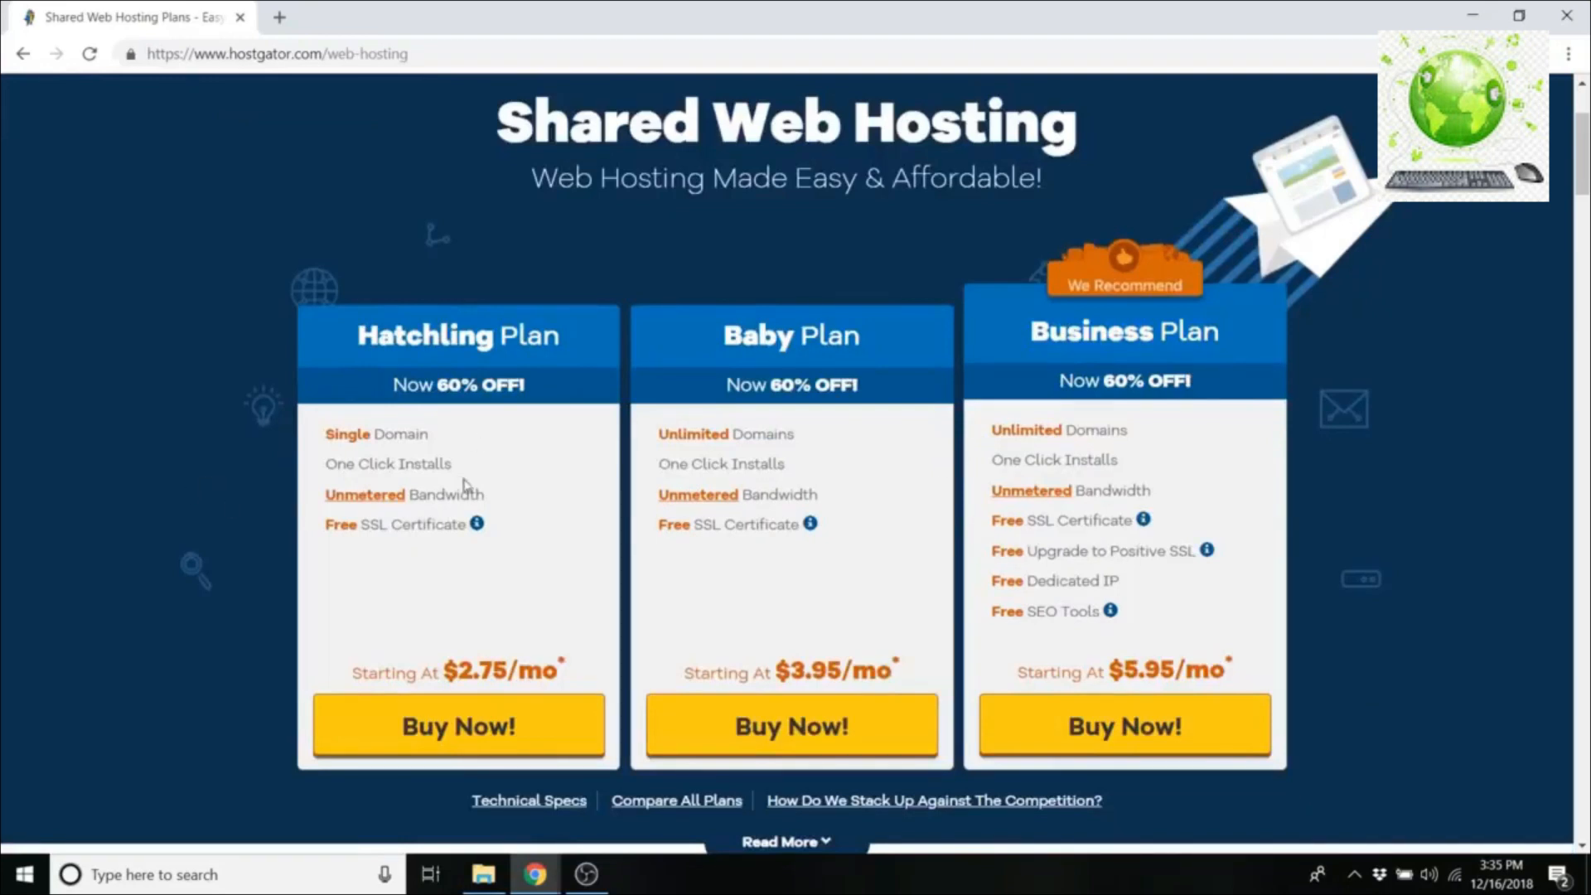
pyautogui.moveTo(458, 669); pyautogui.dragTo(557, 666)
pyautogui.click(544, 652)
pyautogui.click(487, 735)
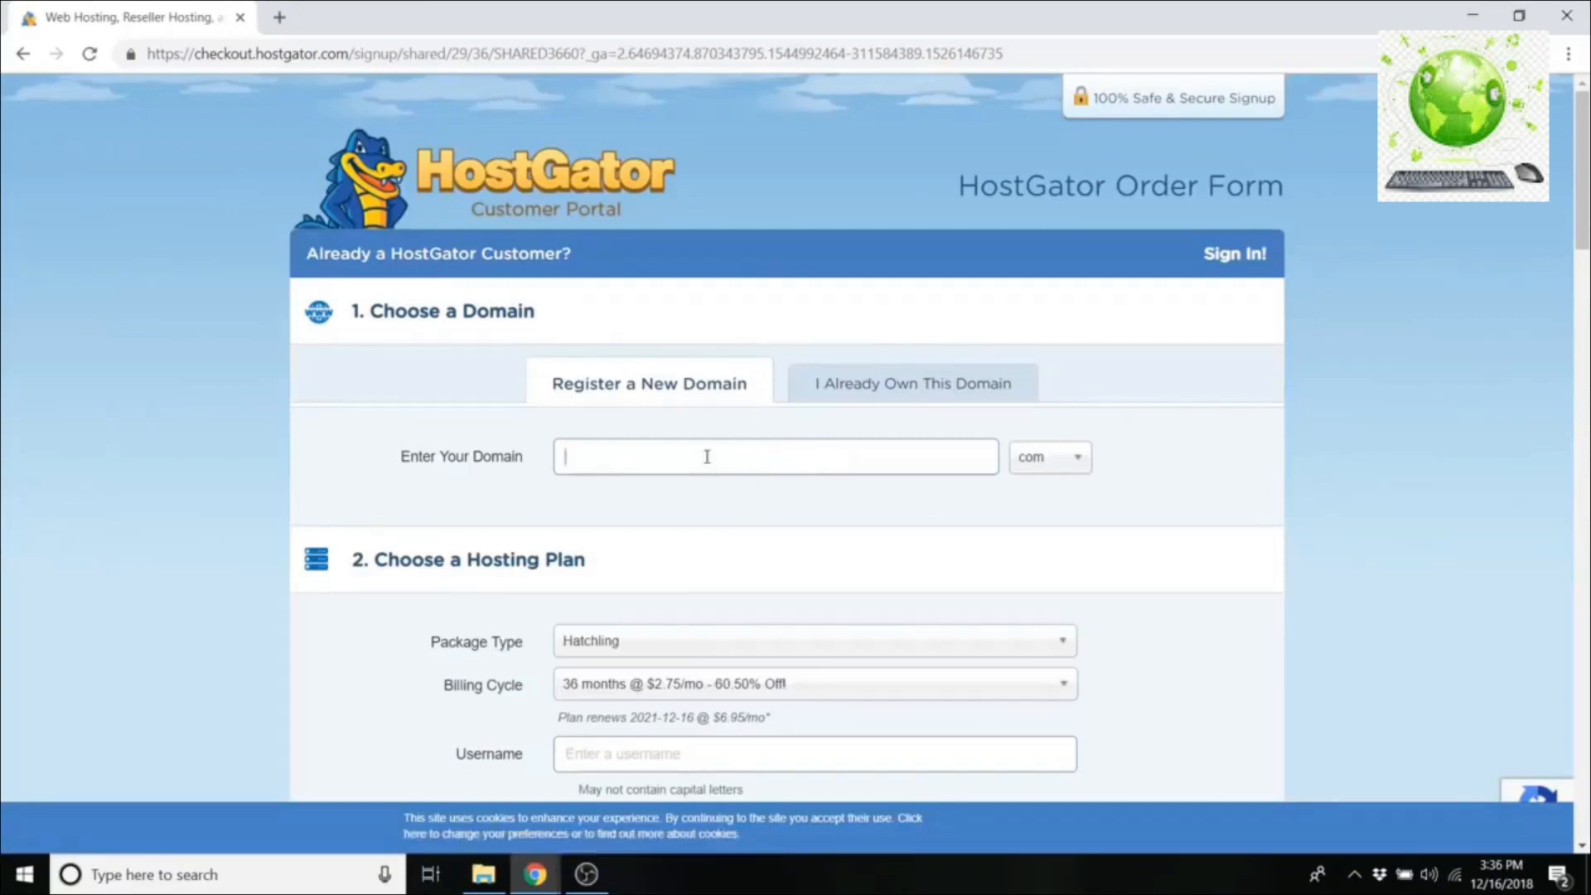
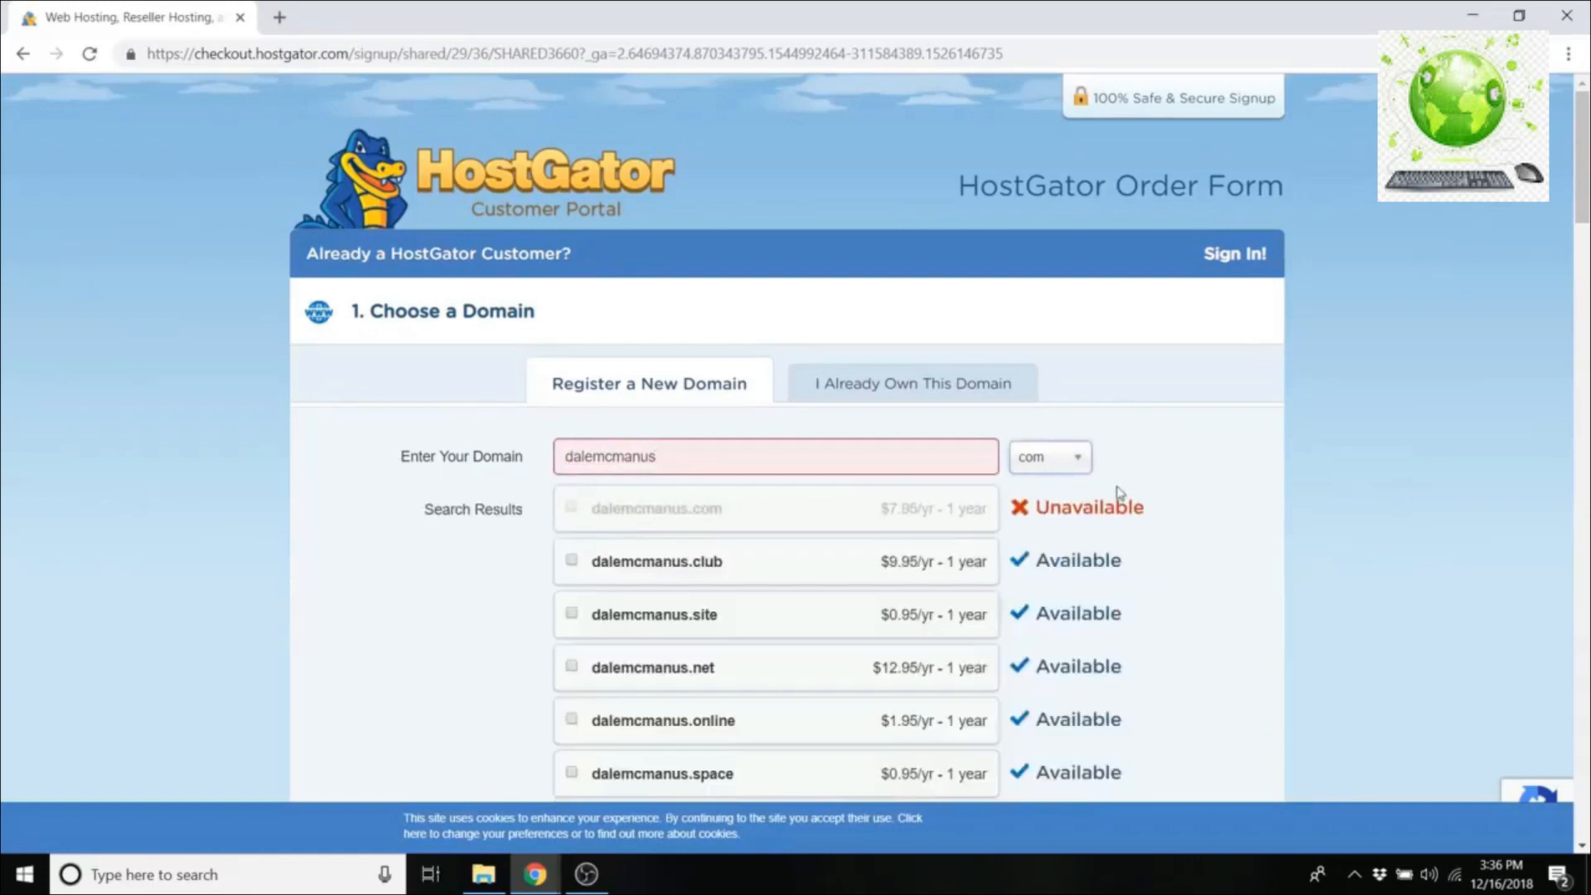
# Step: Search for the owner's name as a domain, fix a missing 'n', and add the .com as primary
pyautogui.click(661, 450)
pyautogui.click(593, 454)
pyautogui.write('n')
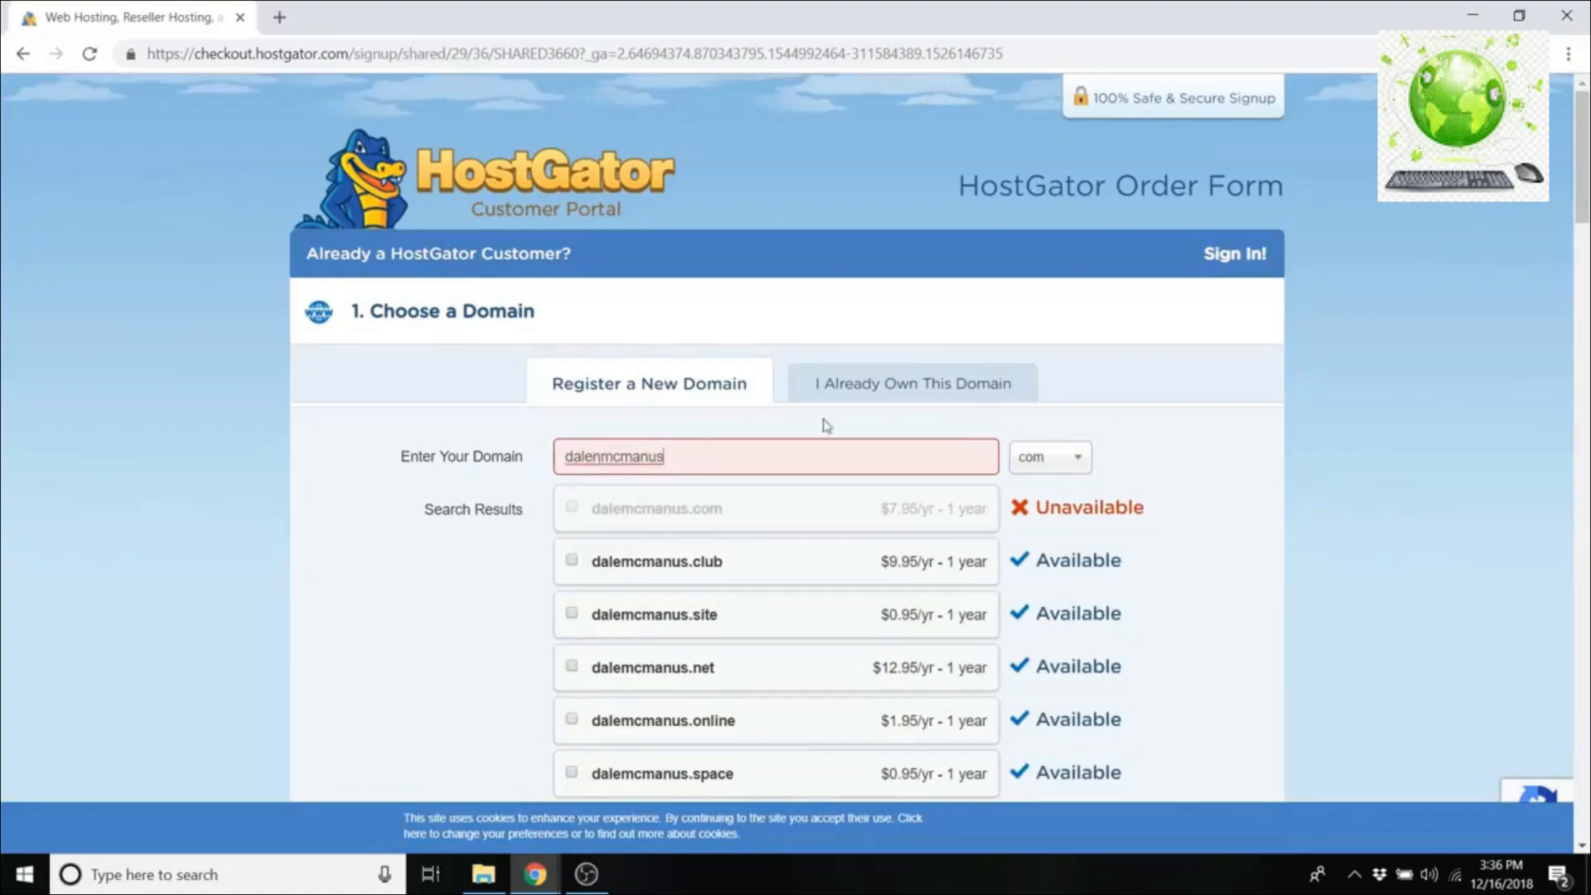
pyautogui.click(1084, 420)
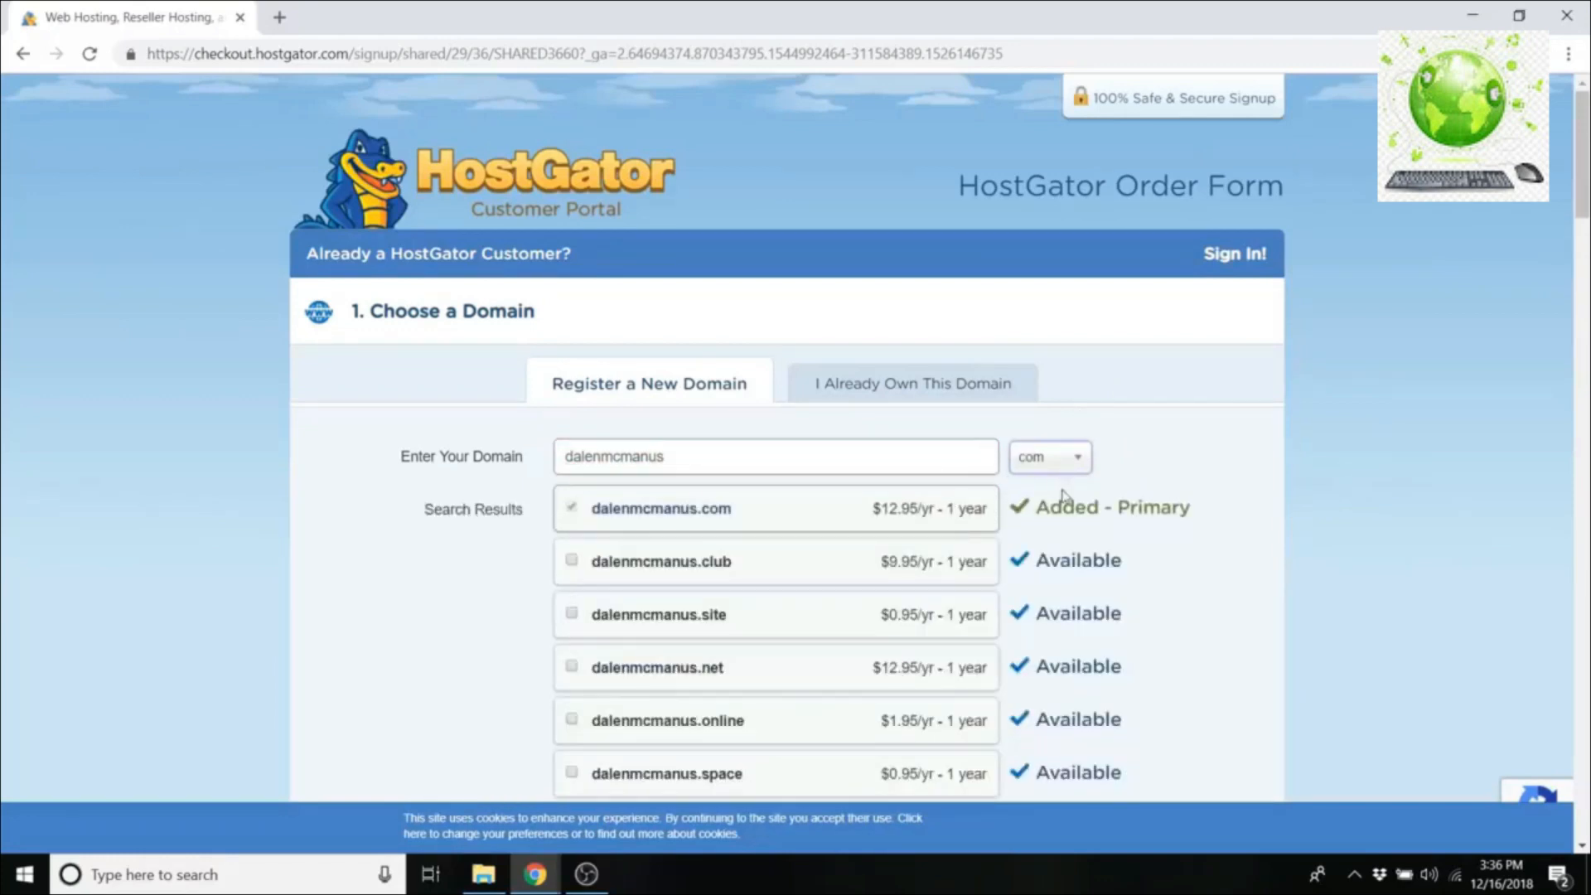
pyautogui.scroll(-2, 746, 439)
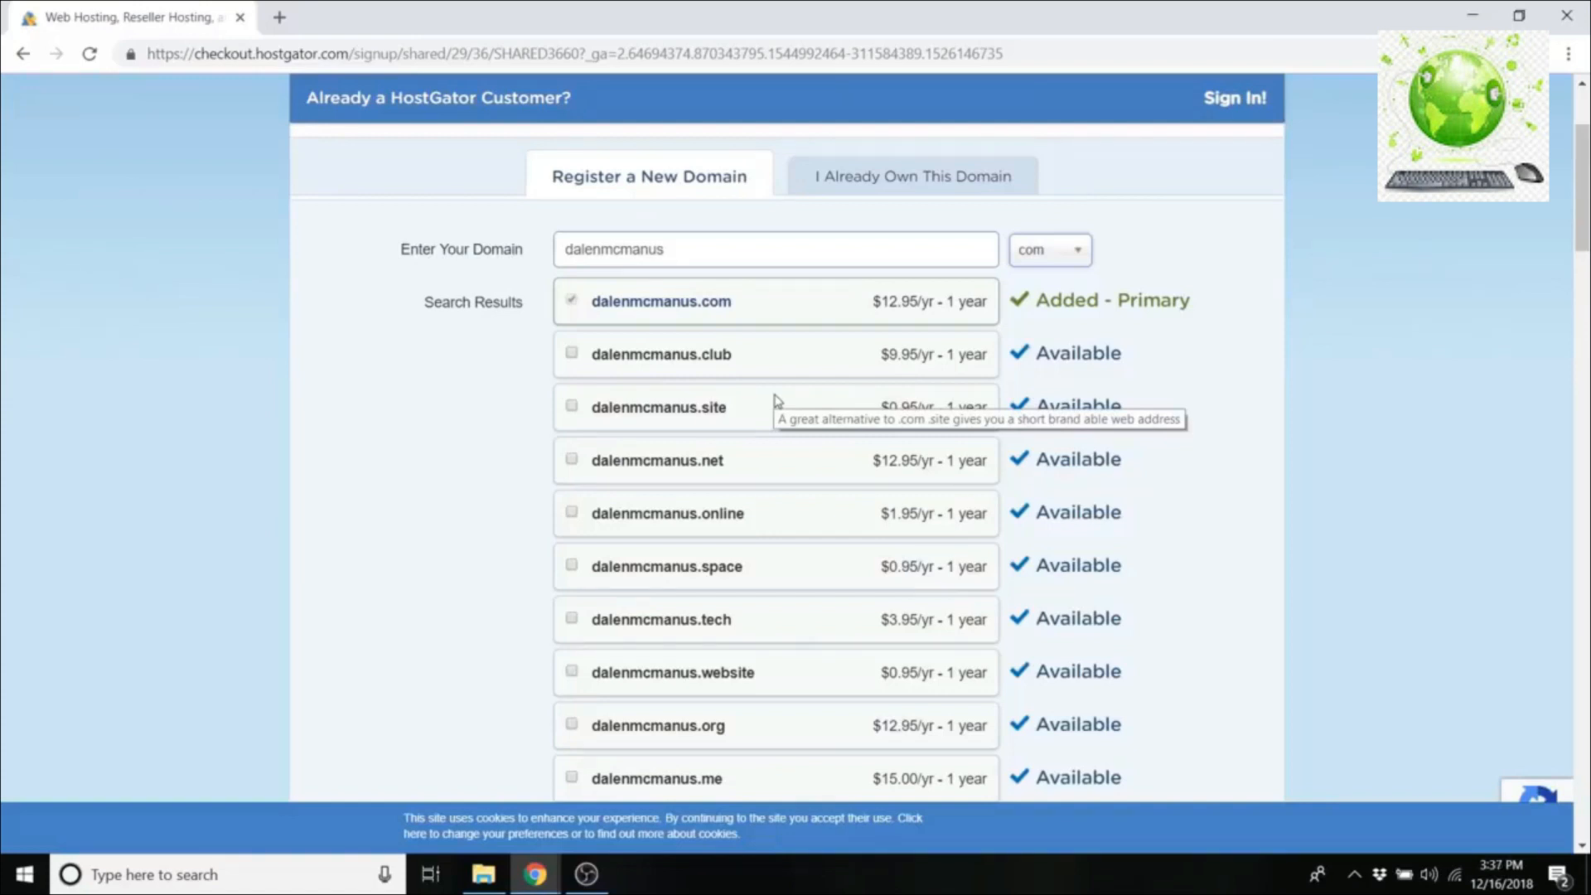
pyautogui.scroll(-8, 778, 402)
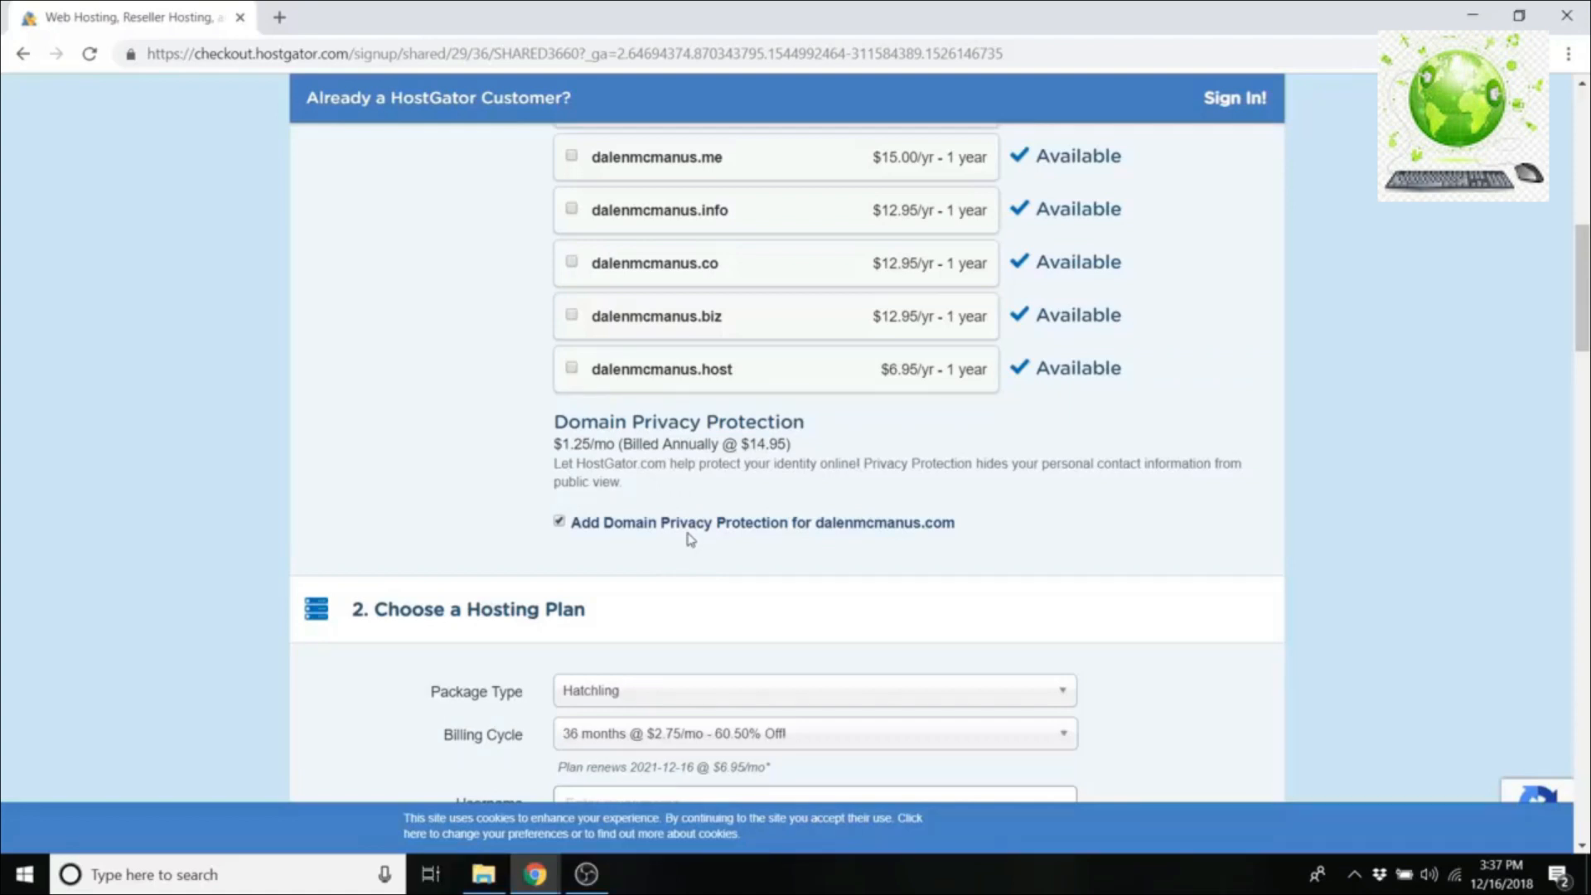
pyautogui.scroll(7, 925, 423)
pyautogui.scroll(-6, 976, 365)
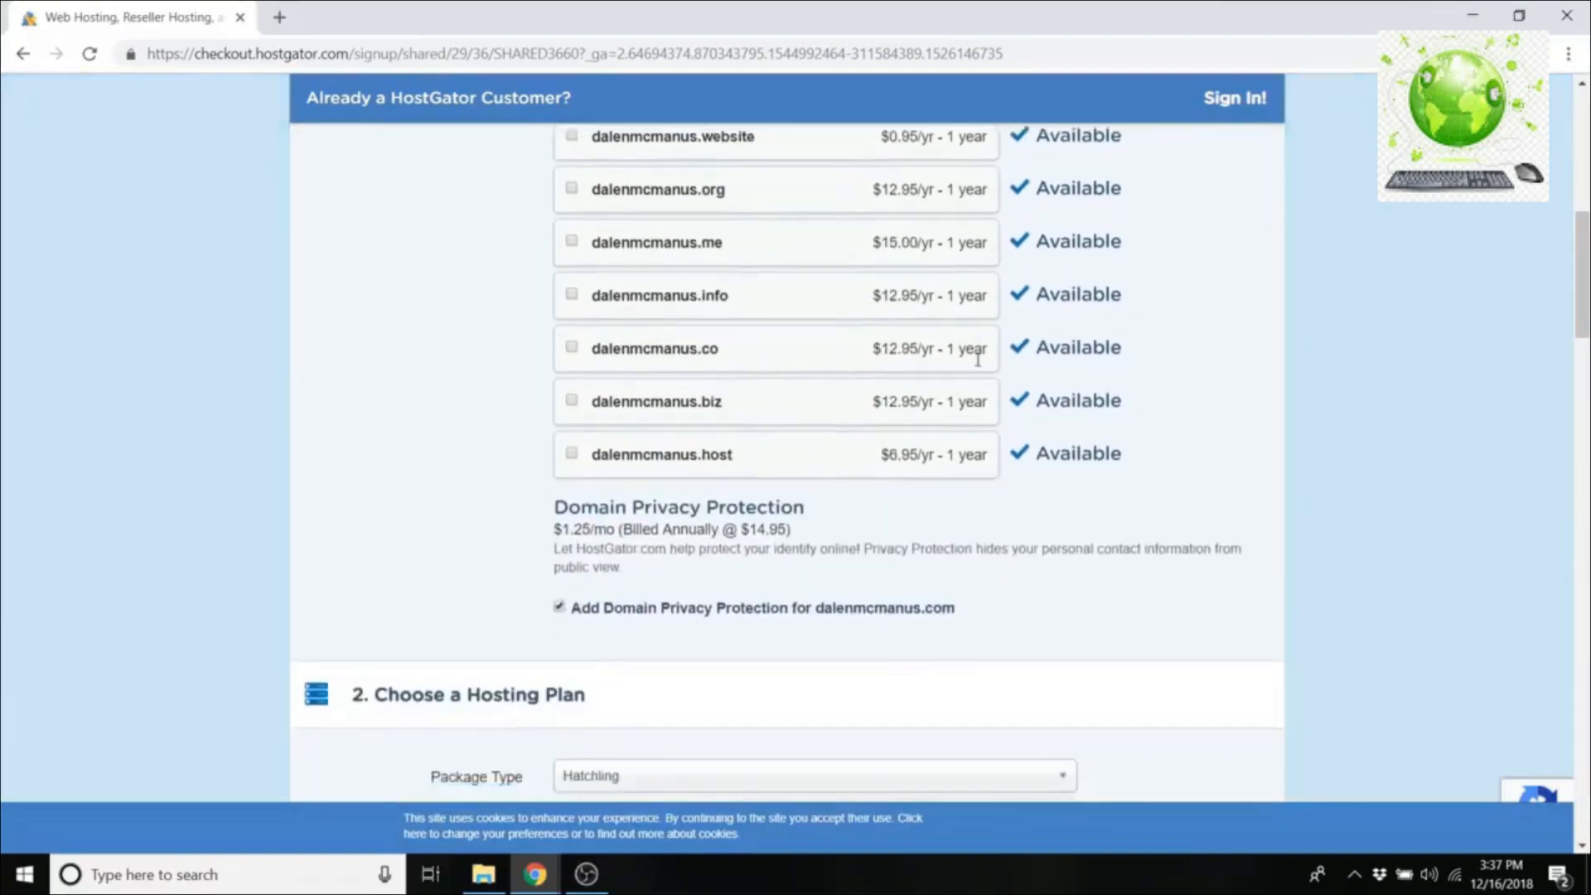
pyautogui.scroll(-1, 978, 359)
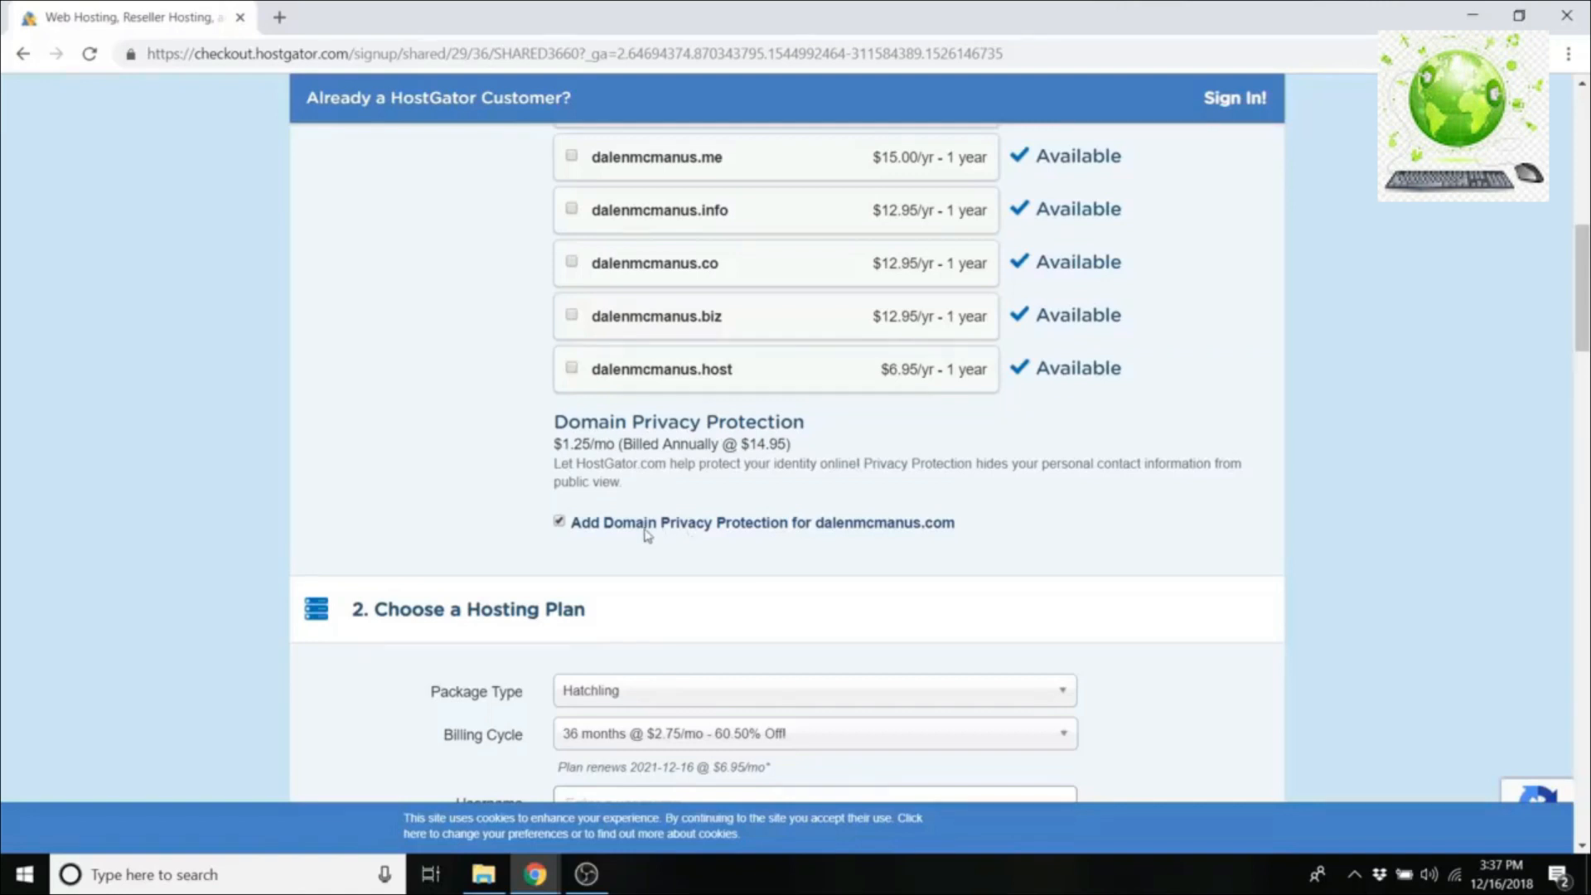
pyautogui.scroll(-4, 627, 522)
# Step: Keep the Hatchling package, switch to 1-month billing at $10.95/mo, and enter the account username
pyautogui.scroll(-1, 628, 522)
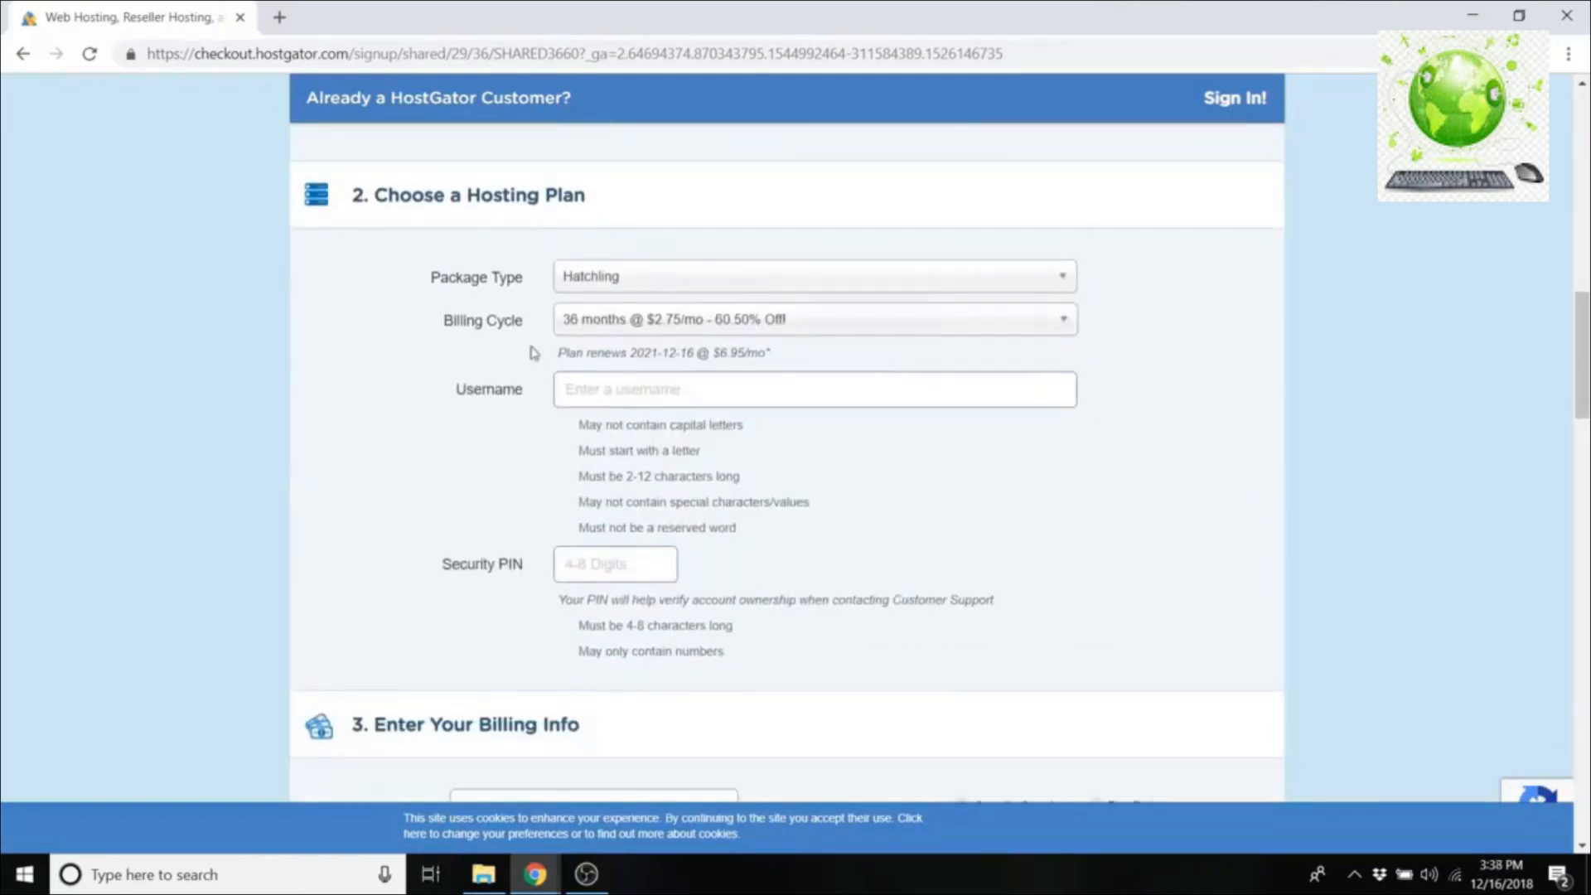
pyautogui.click(661, 294)
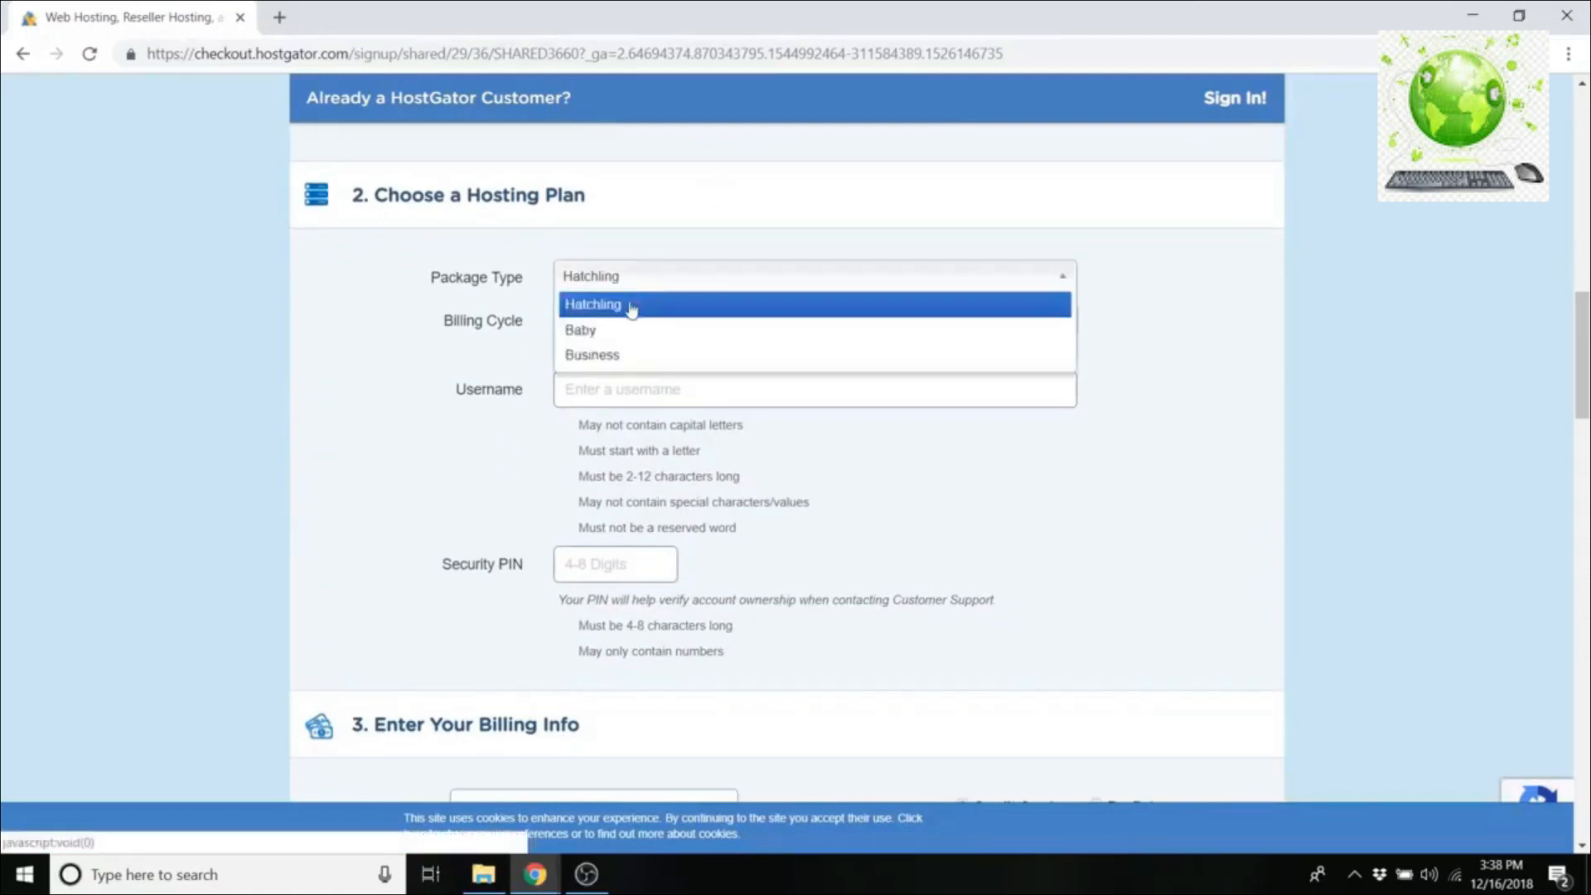
pyautogui.click(623, 283)
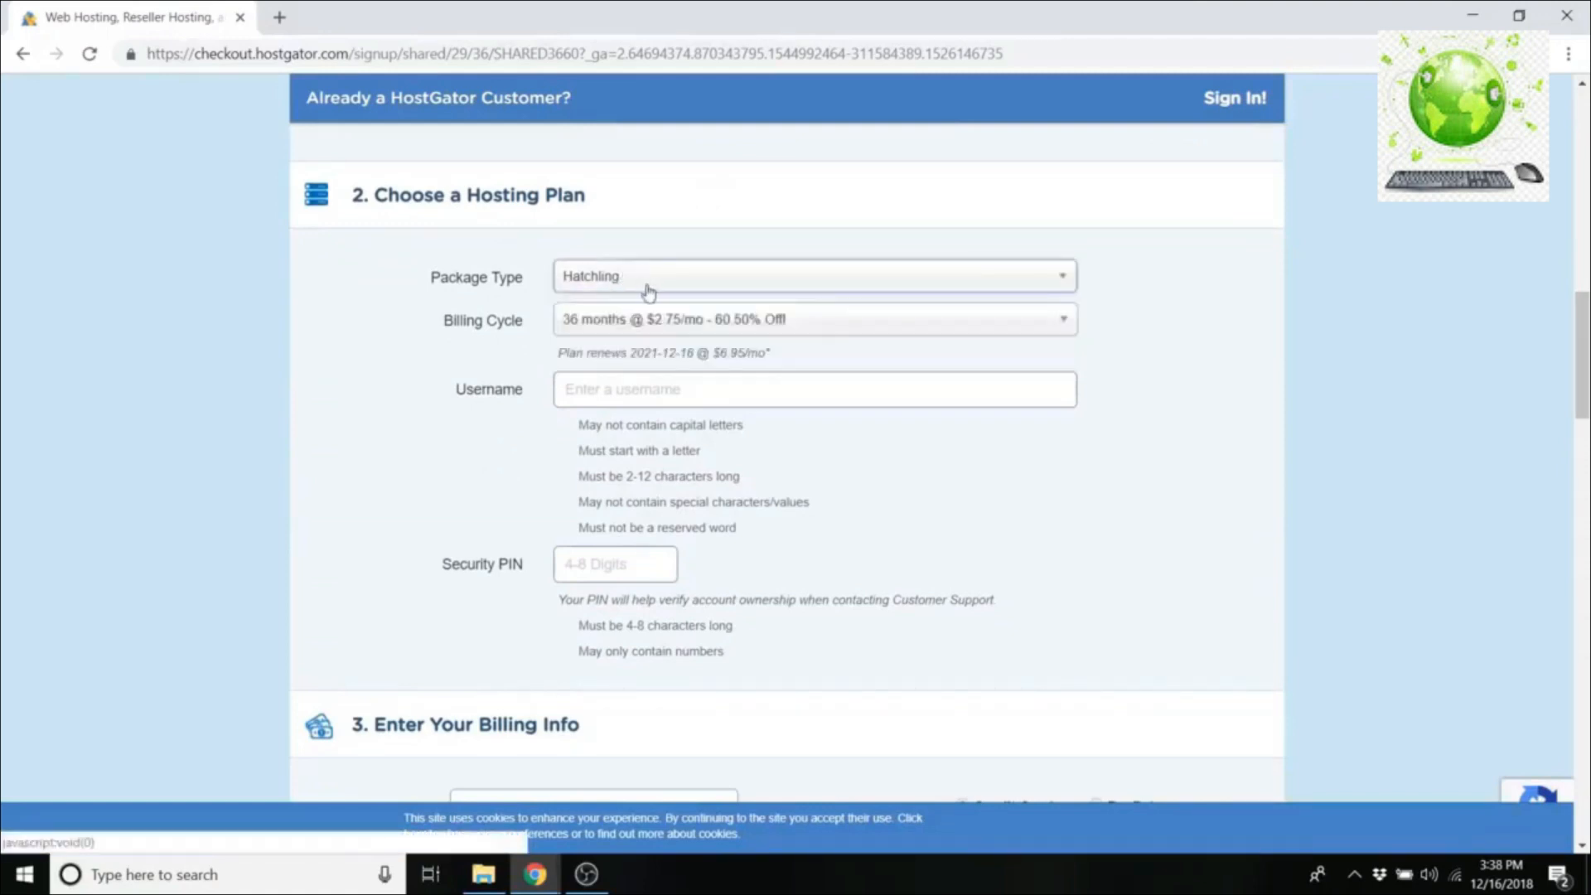
pyautogui.click(601, 326)
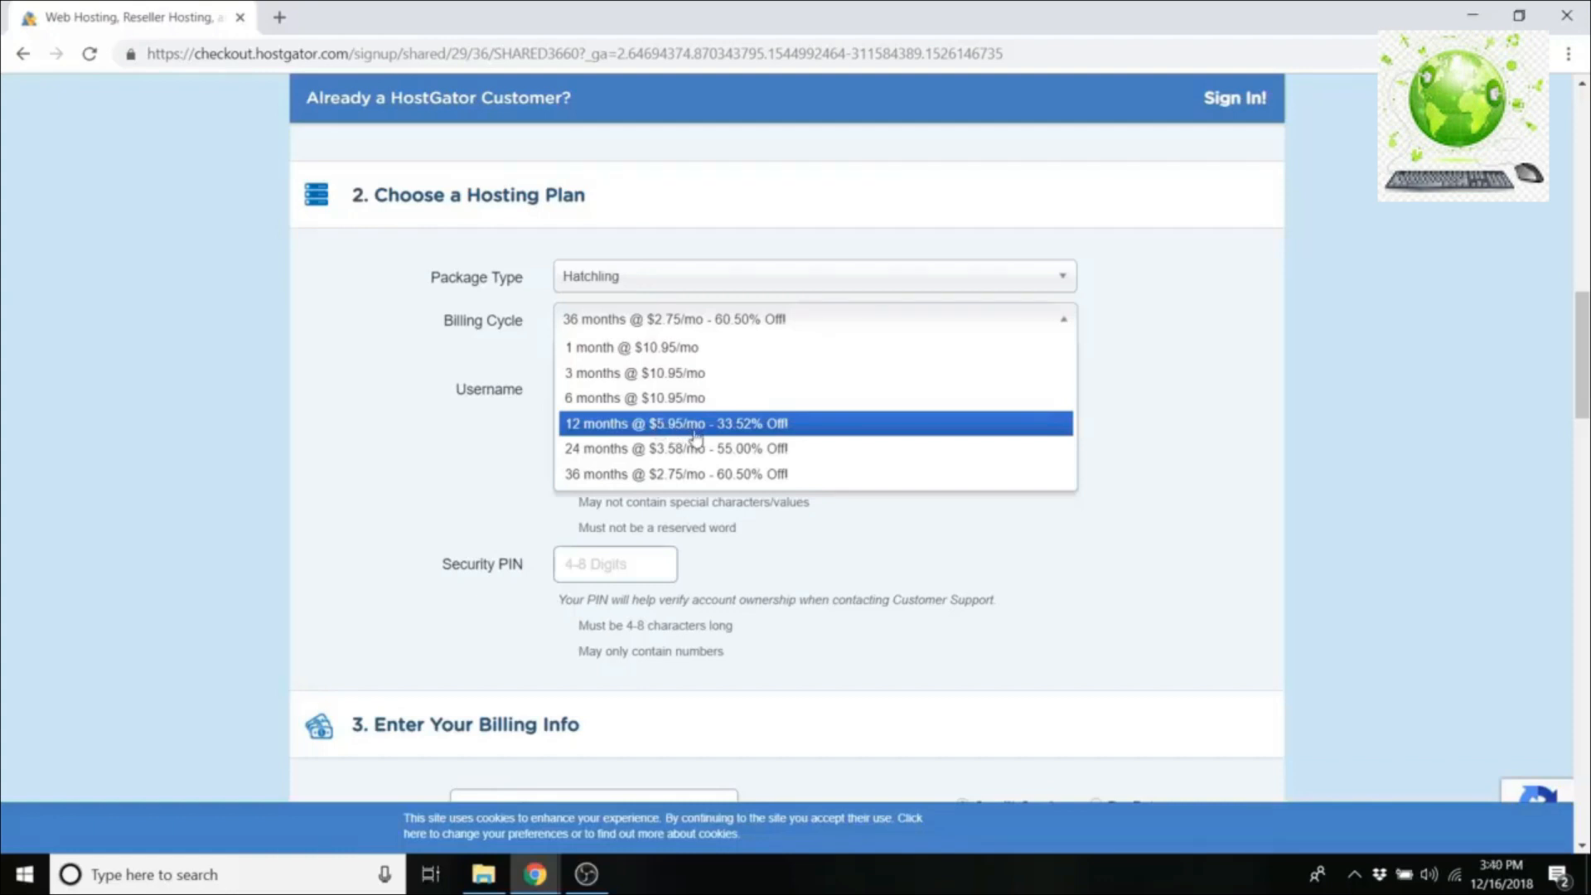
pyautogui.click(667, 352)
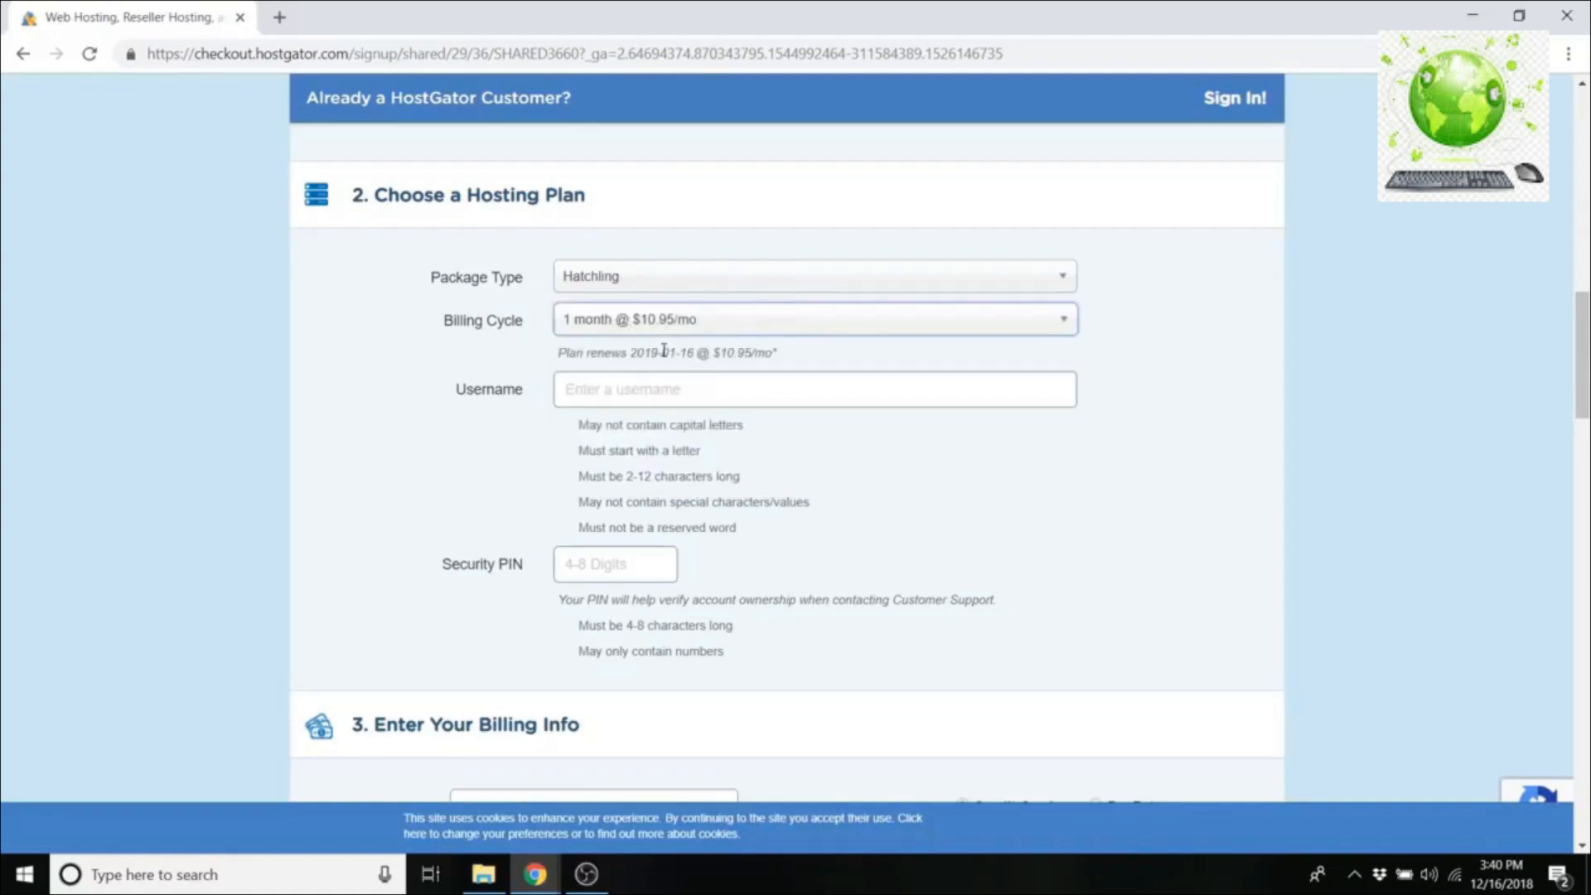
pyautogui.click(622, 389)
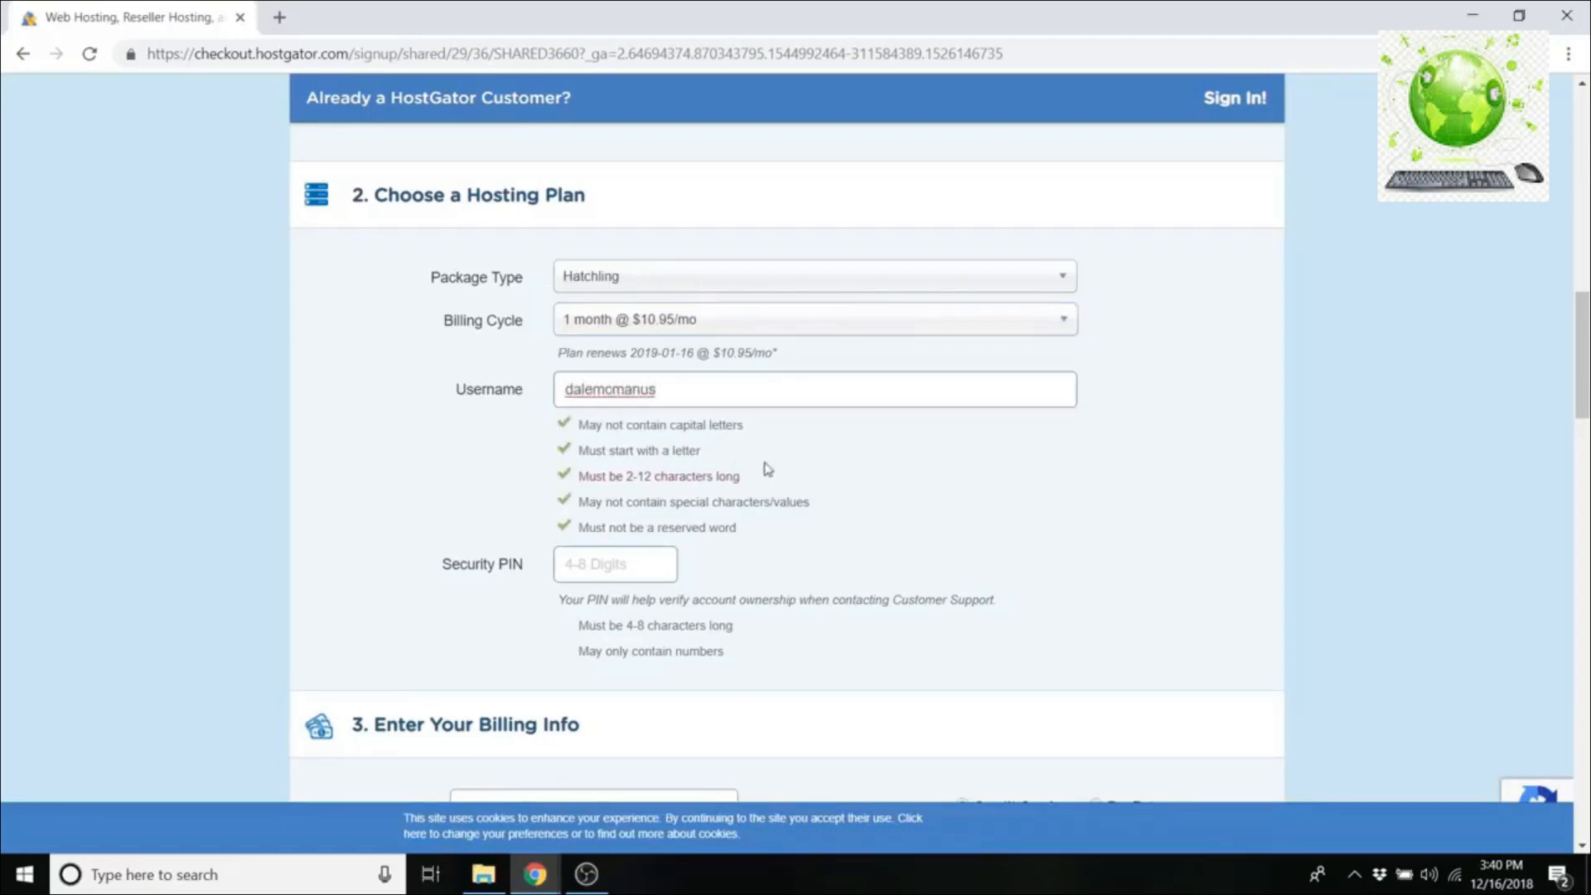
# Step: Enter a 4-digit security PIN and scroll past the billing info to the additional services
pyautogui.scroll(-1, 764, 465)
pyautogui.click(599, 462)
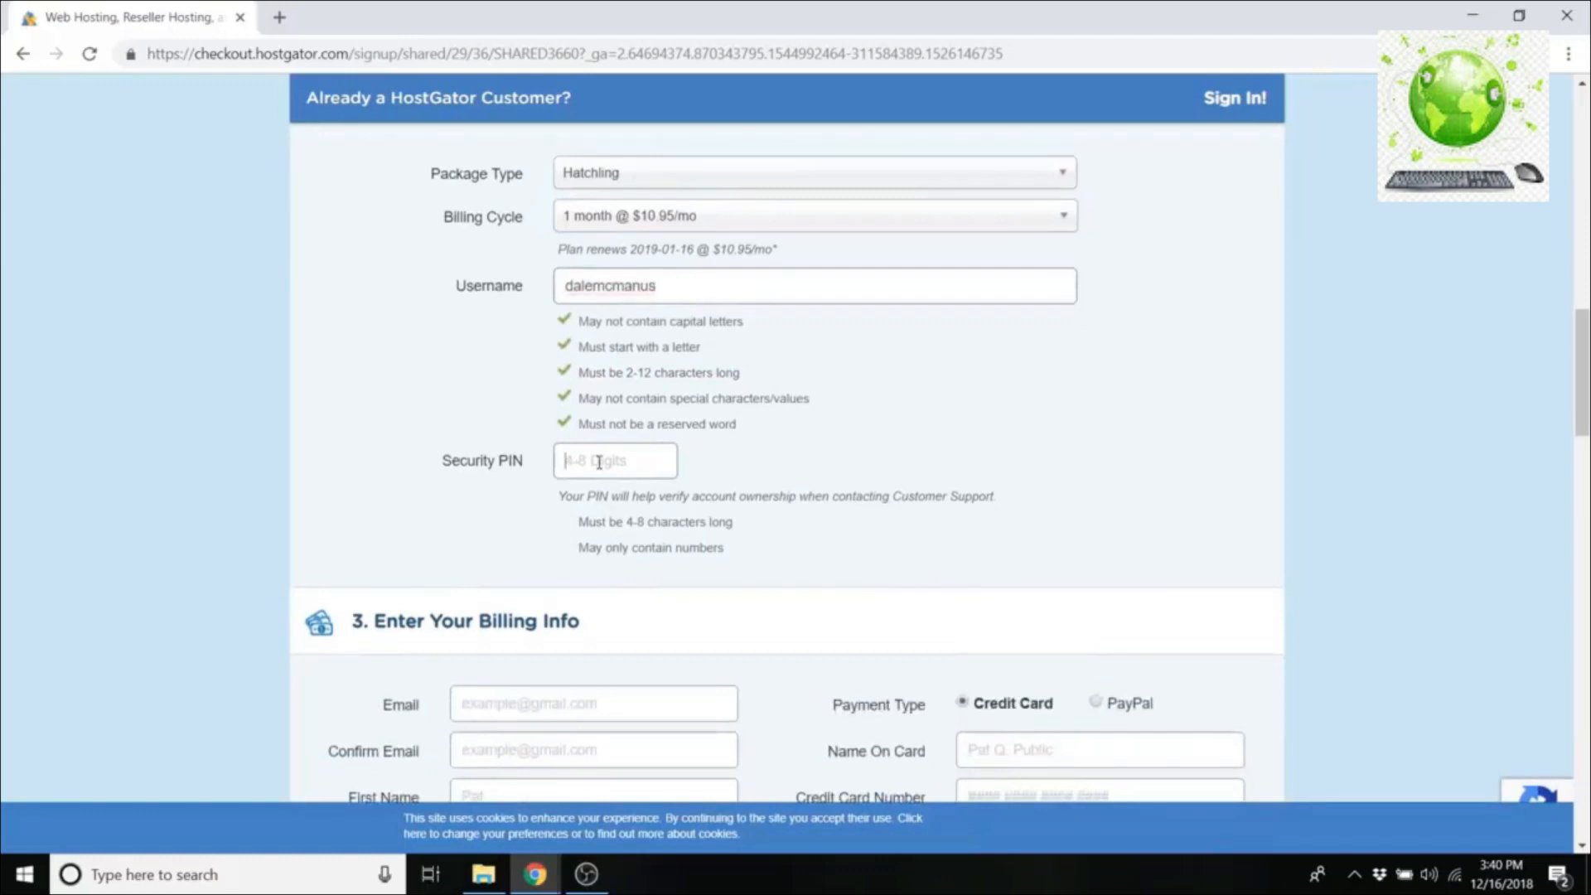
pyautogui.write('1234')
pyautogui.scroll(-5, 600, 462)
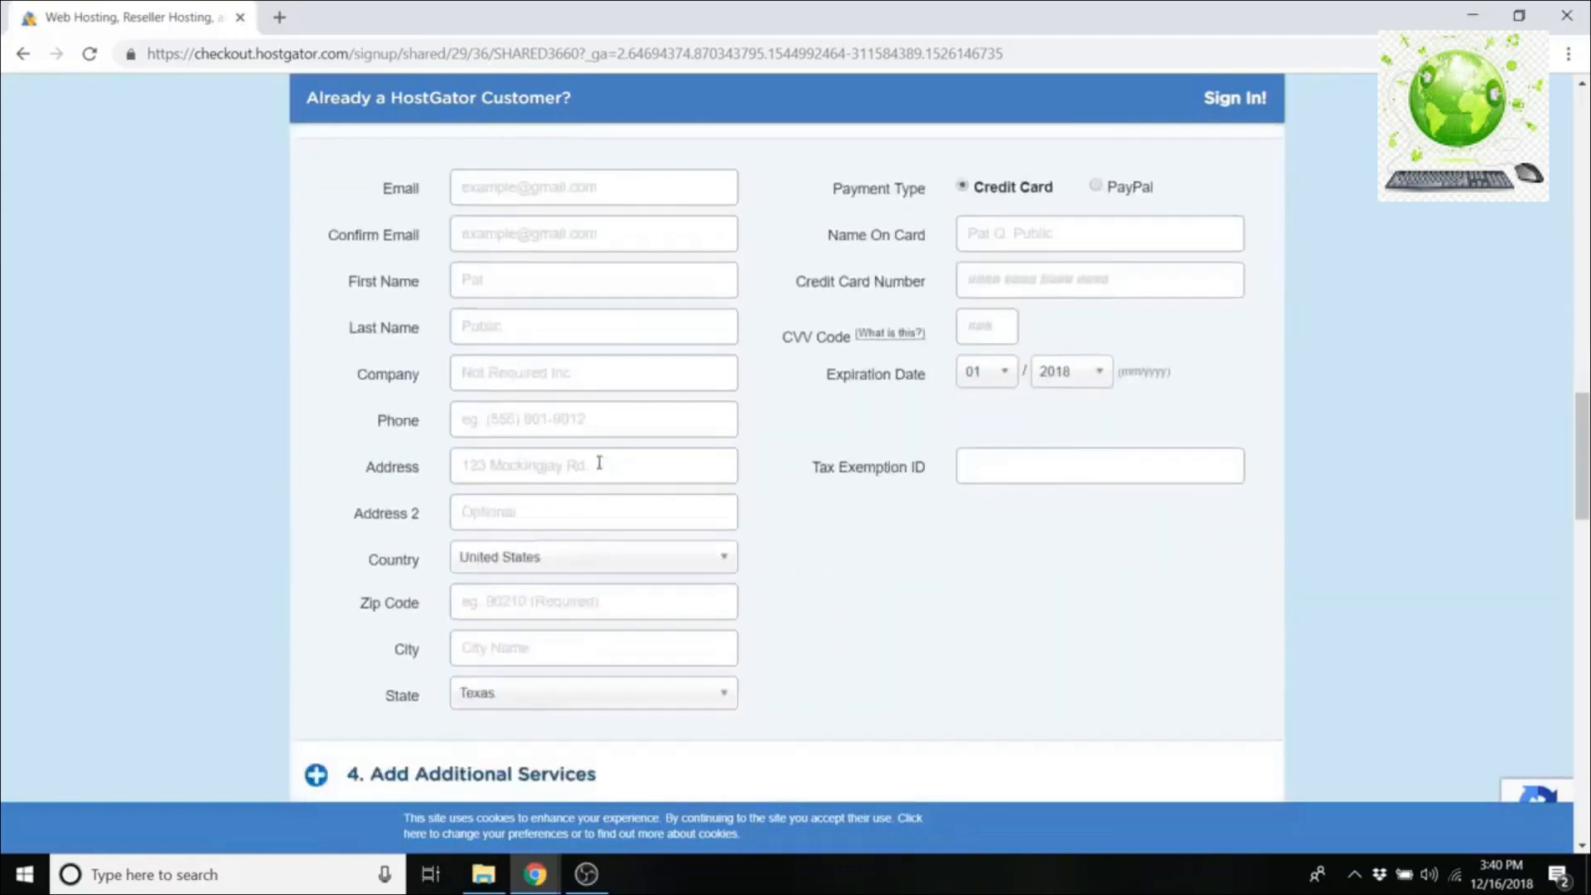
pyautogui.scroll(1, 599, 461)
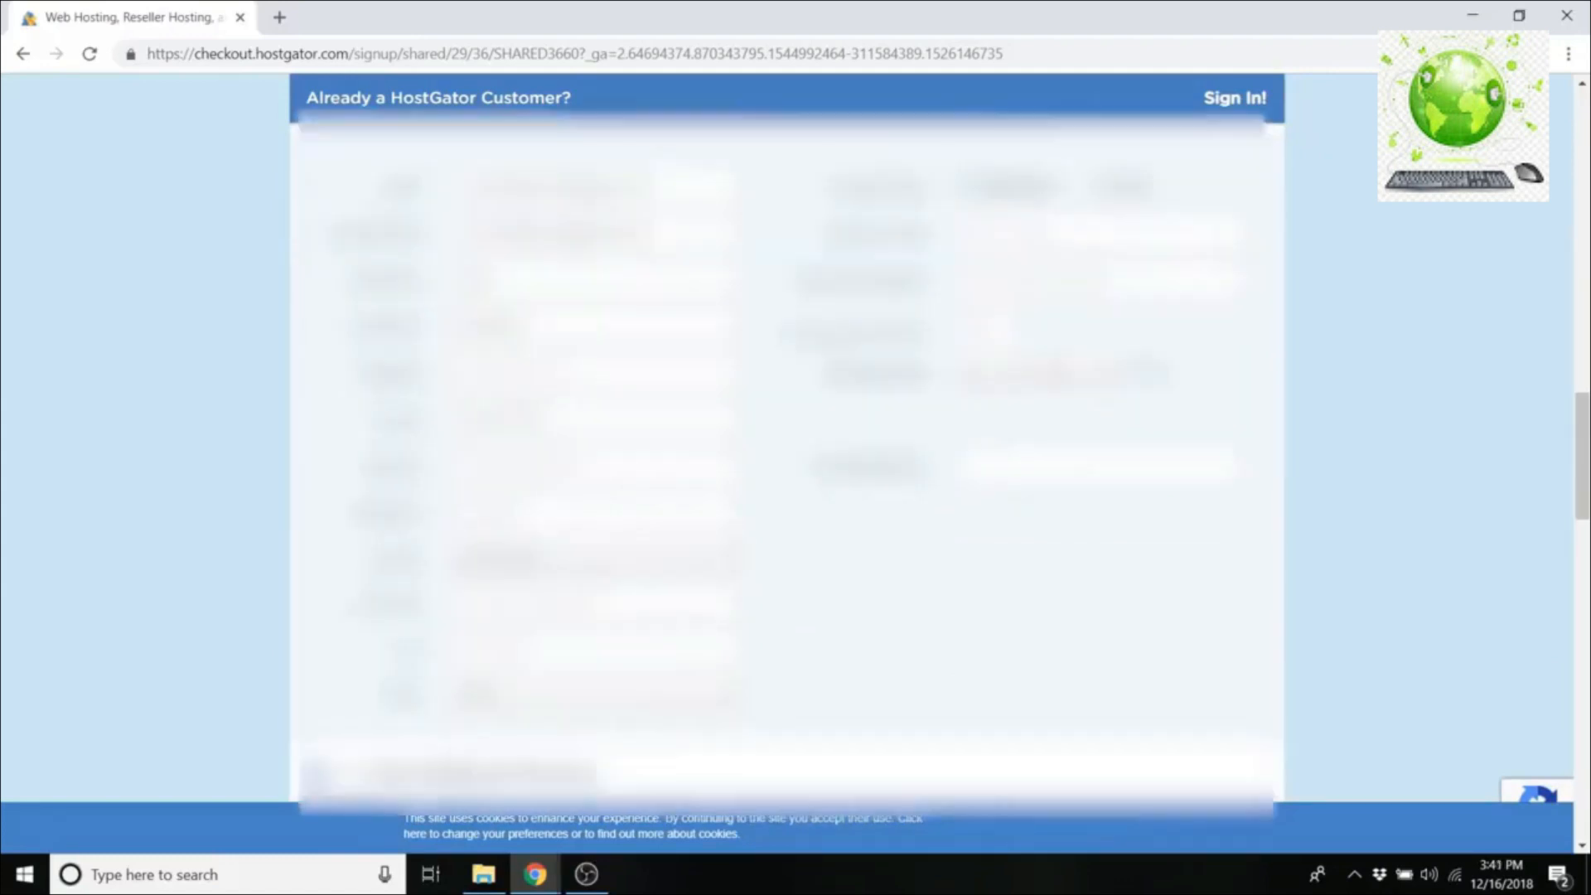
pyautogui.scroll(-7, 1313, 497)
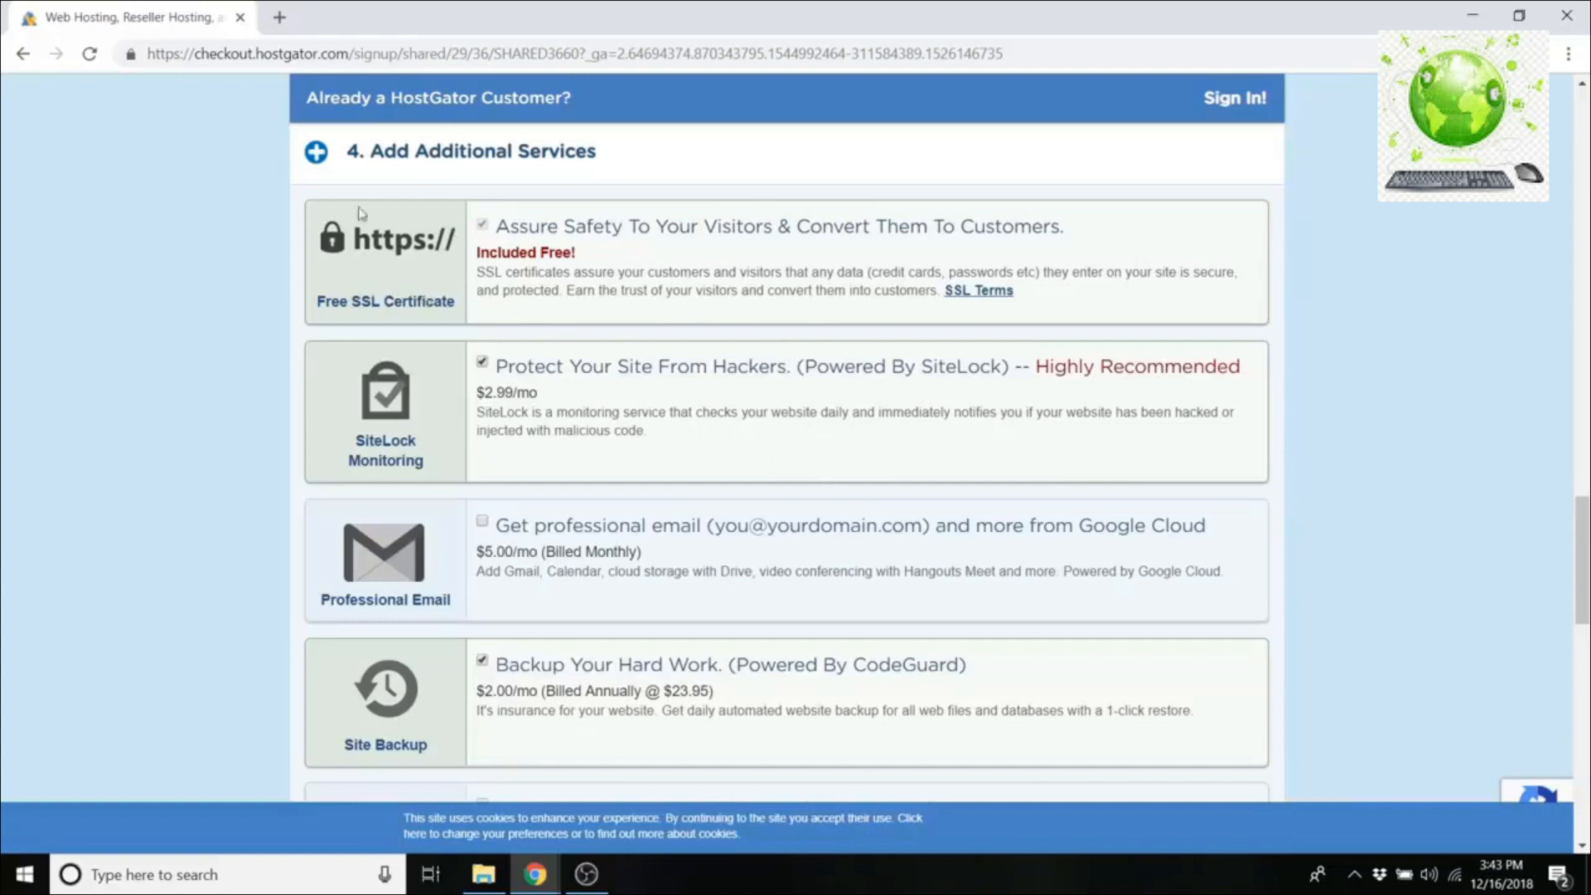
pyautogui.click(280, 18)
# Step: Load apple.com in the new tab, inspect its secure-connection details, then return to HostGator
pyautogui.write('apple.')
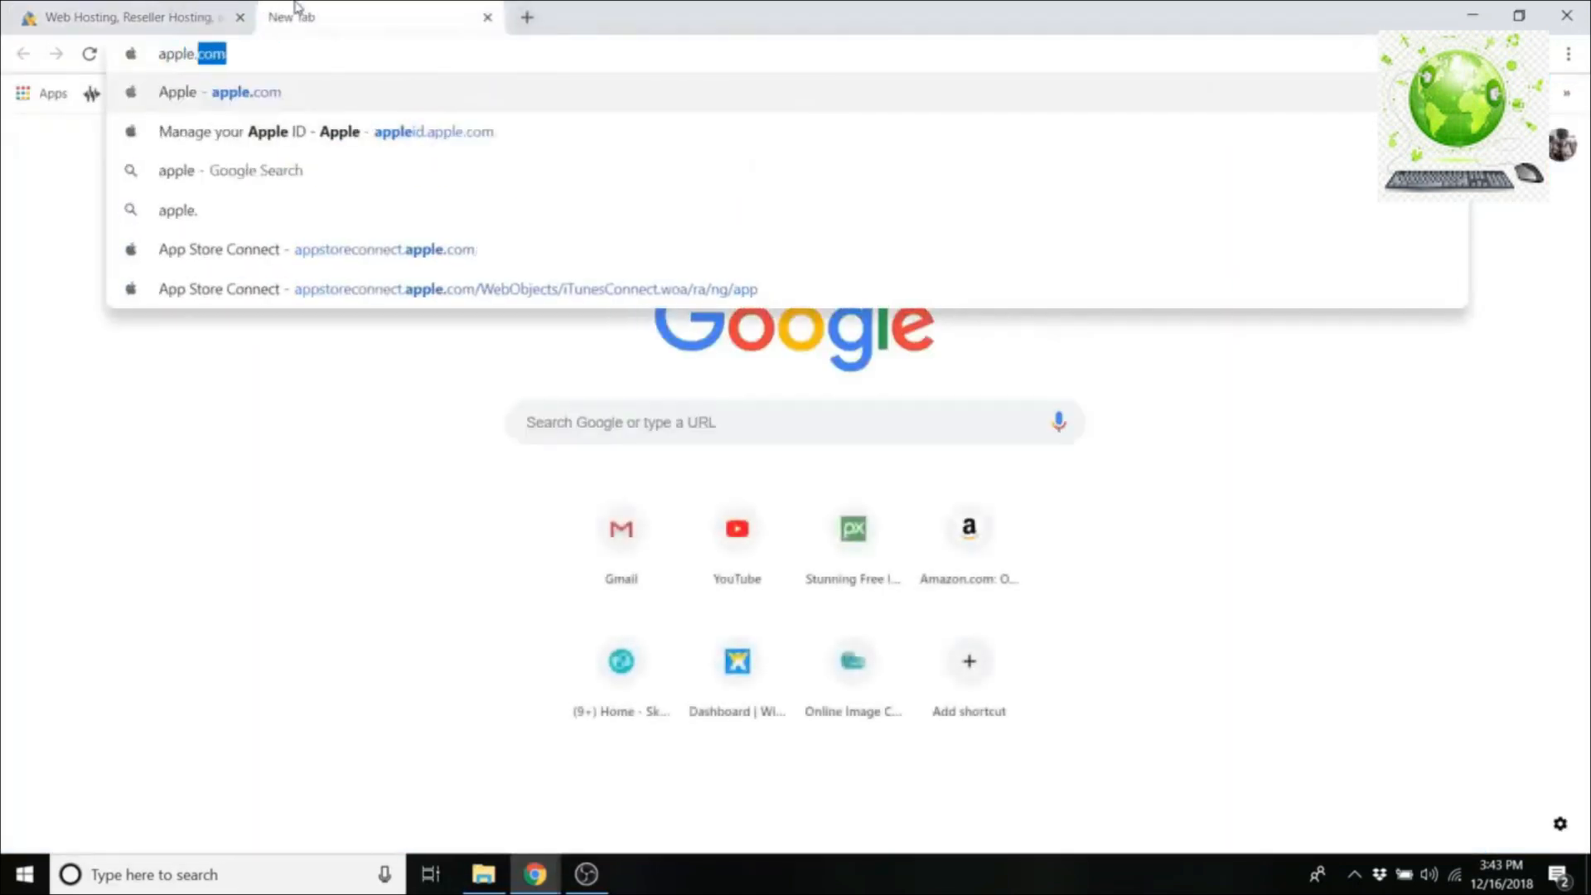
pyautogui.press('Return')
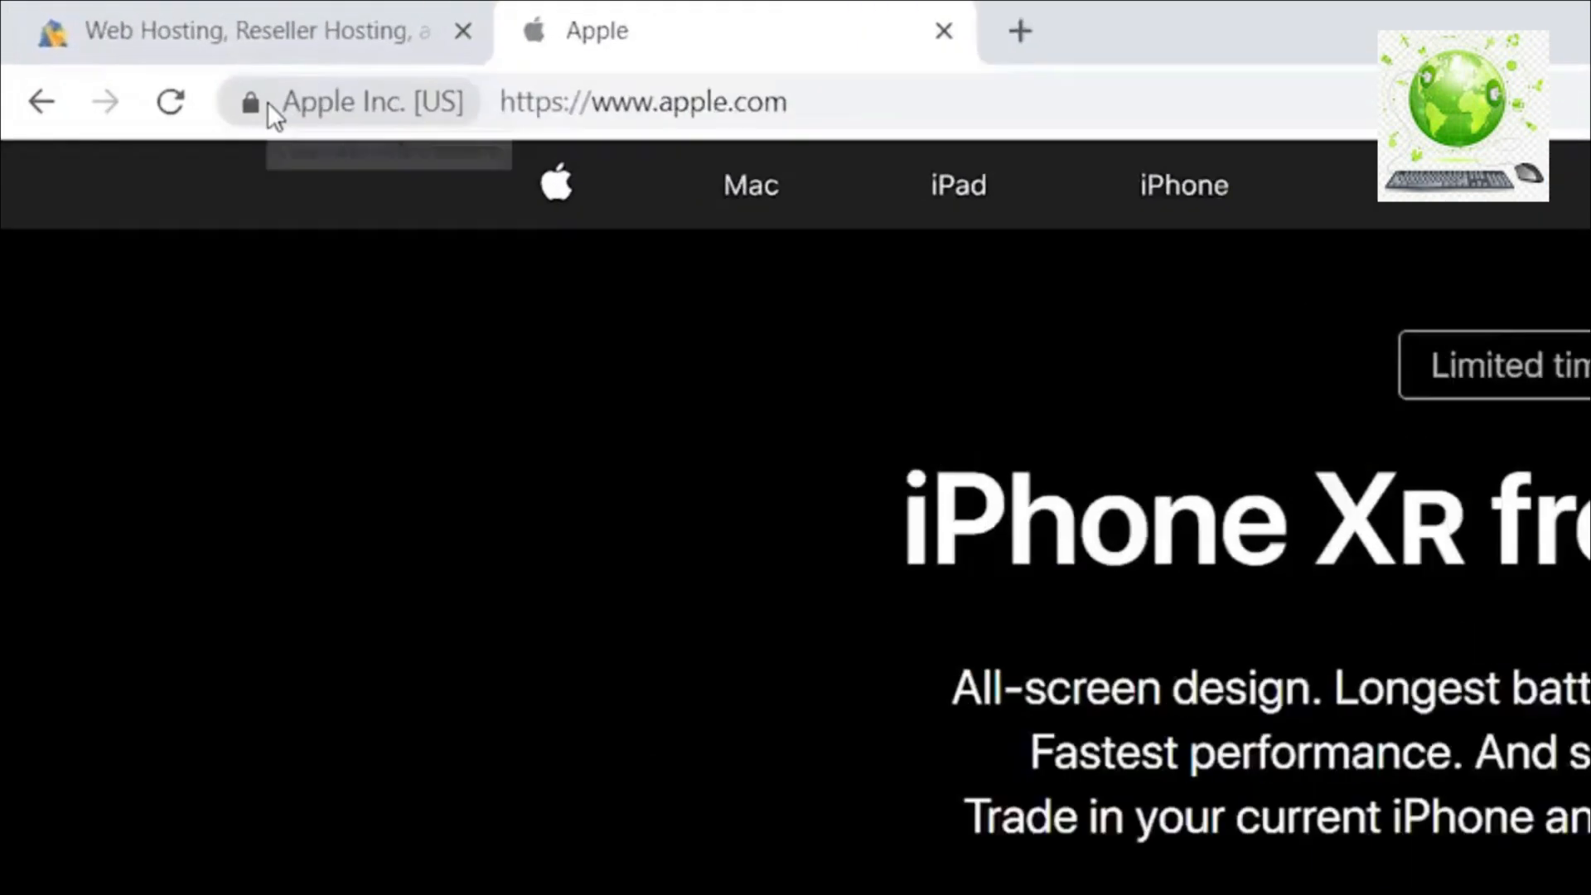
pyautogui.click(267, 102)
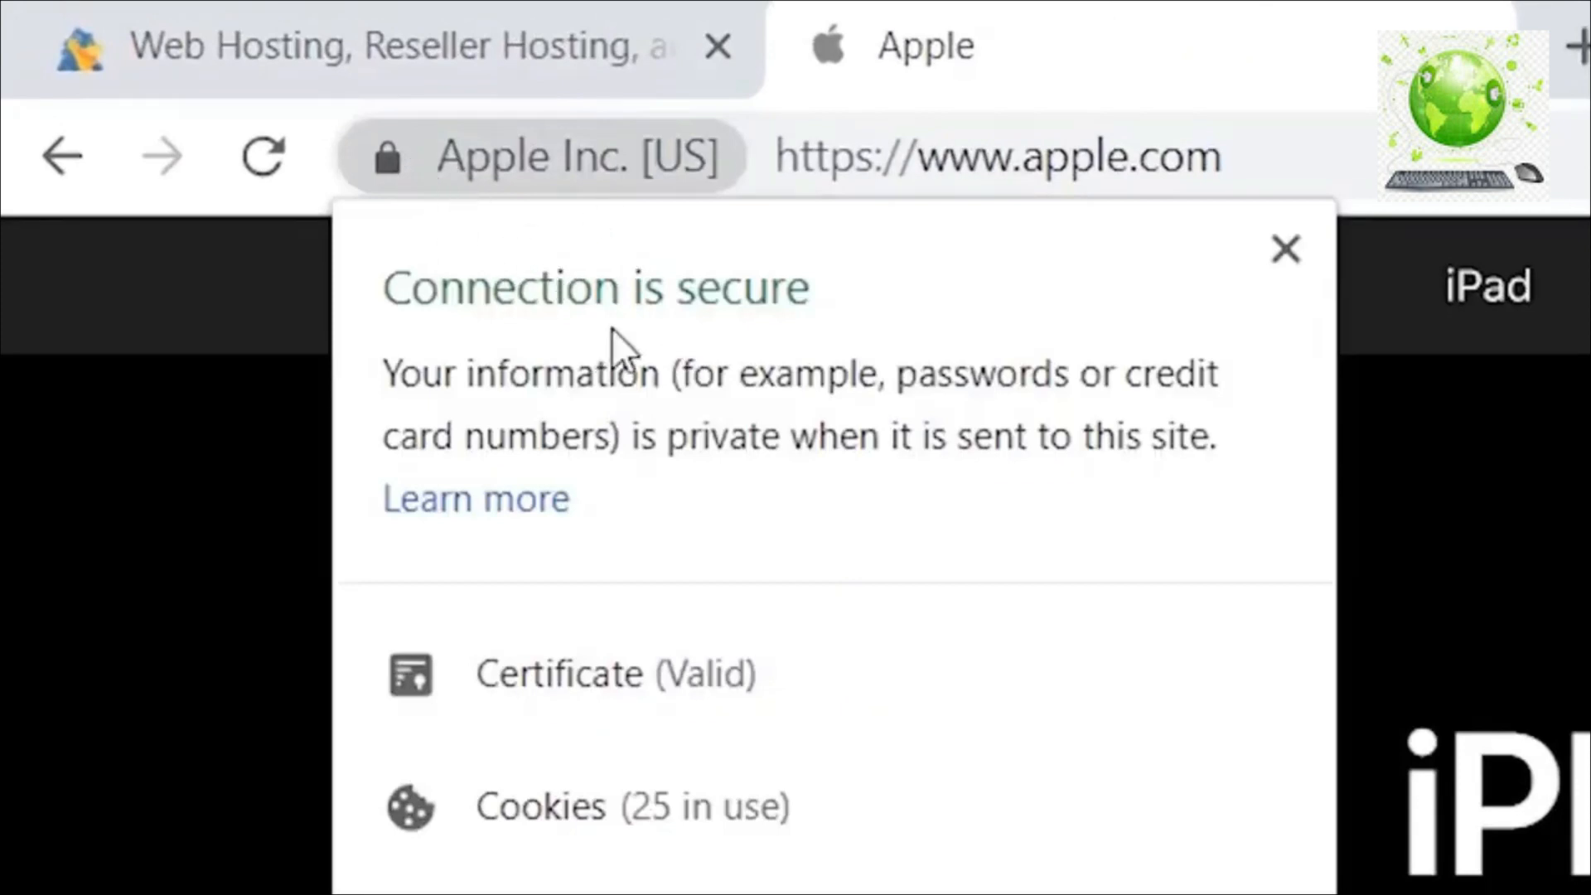
pyautogui.click(413, 153)
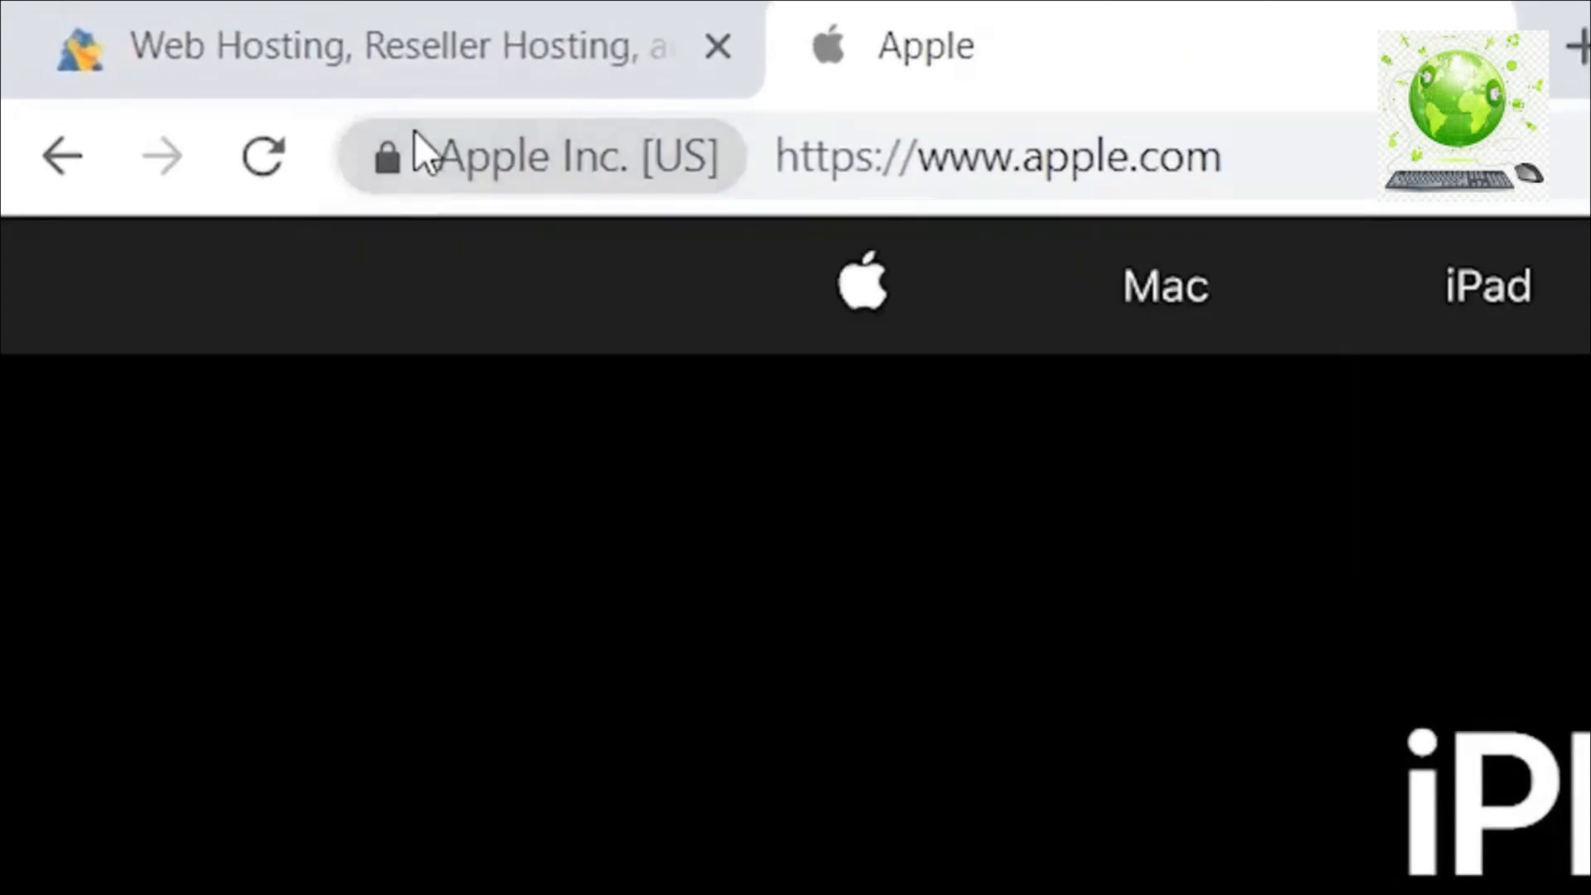
pyautogui.click(414, 63)
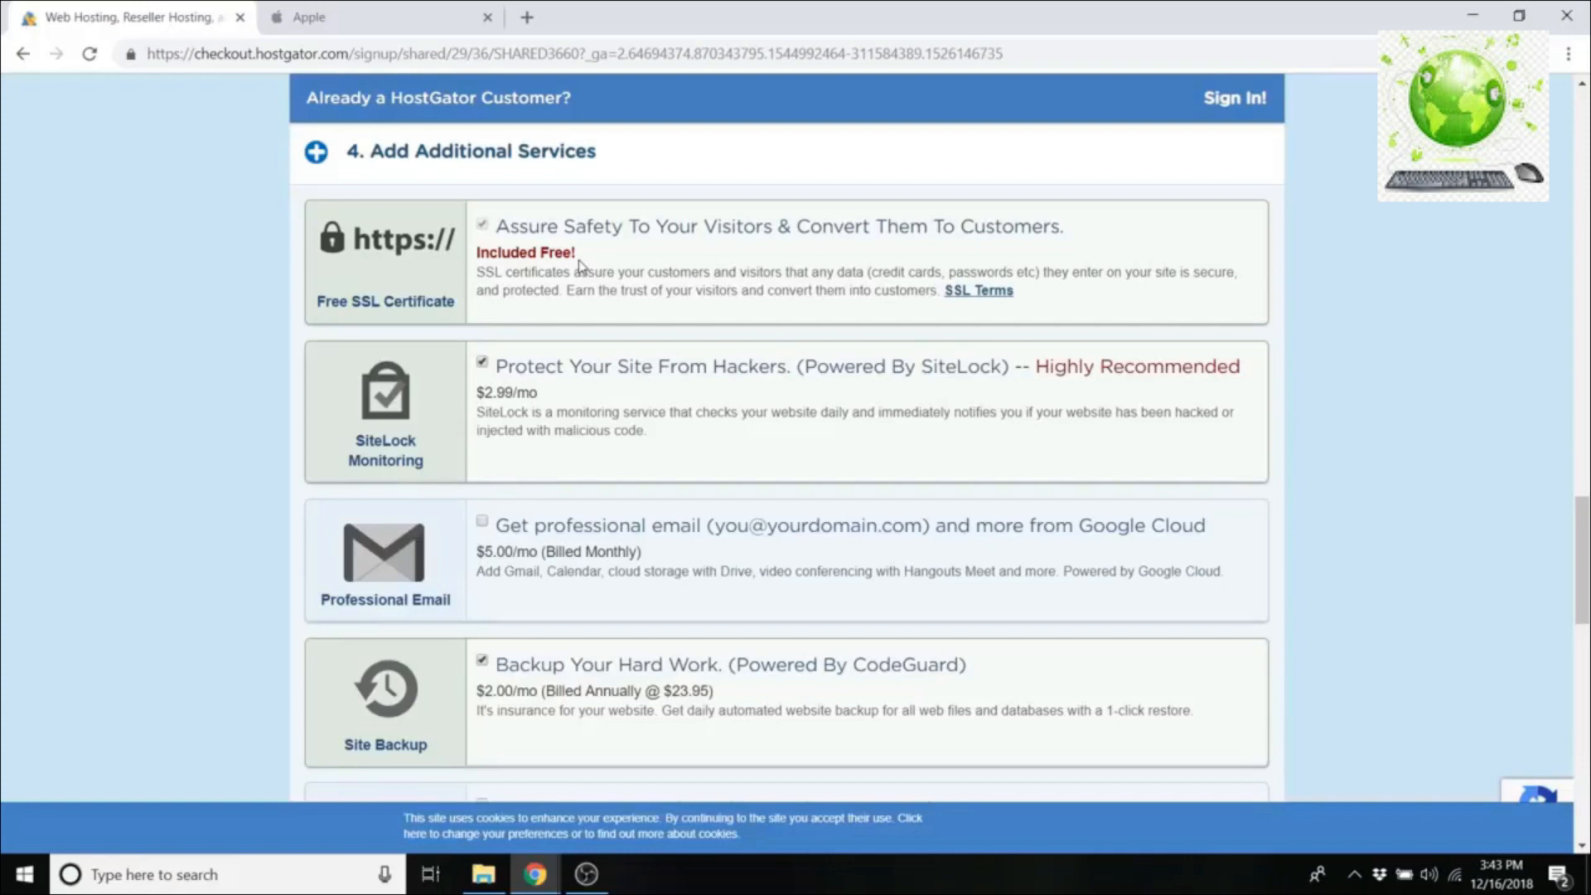
# Step: Untick the SiteLock Monitoring and Site Backup add-ons, bringing the order total to $38.85
pyautogui.click(483, 363)
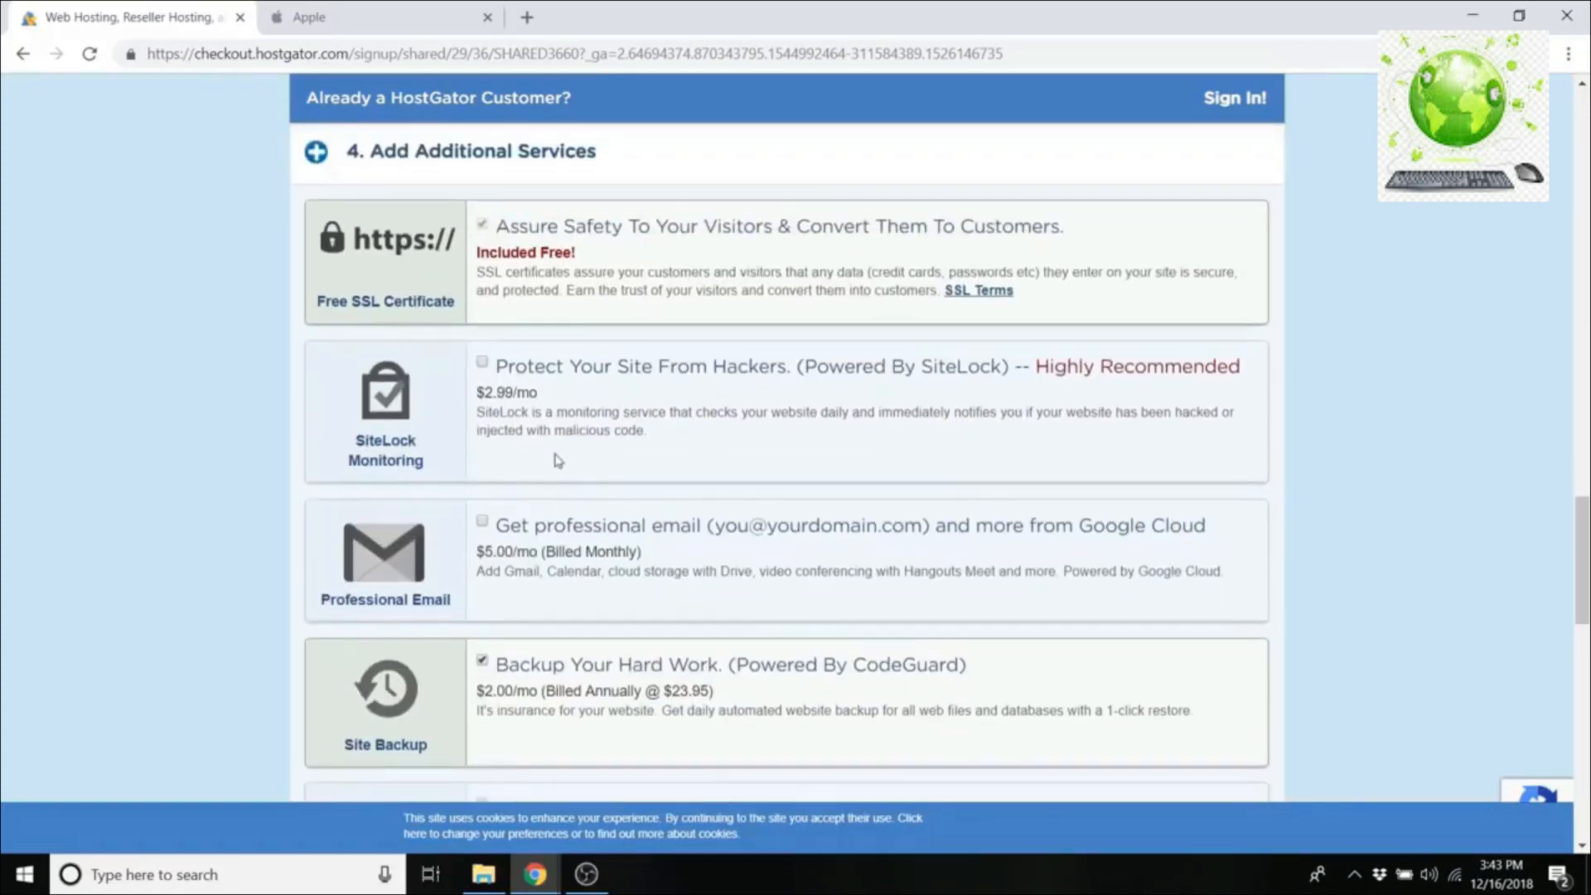
pyautogui.scroll(-1, 555, 456)
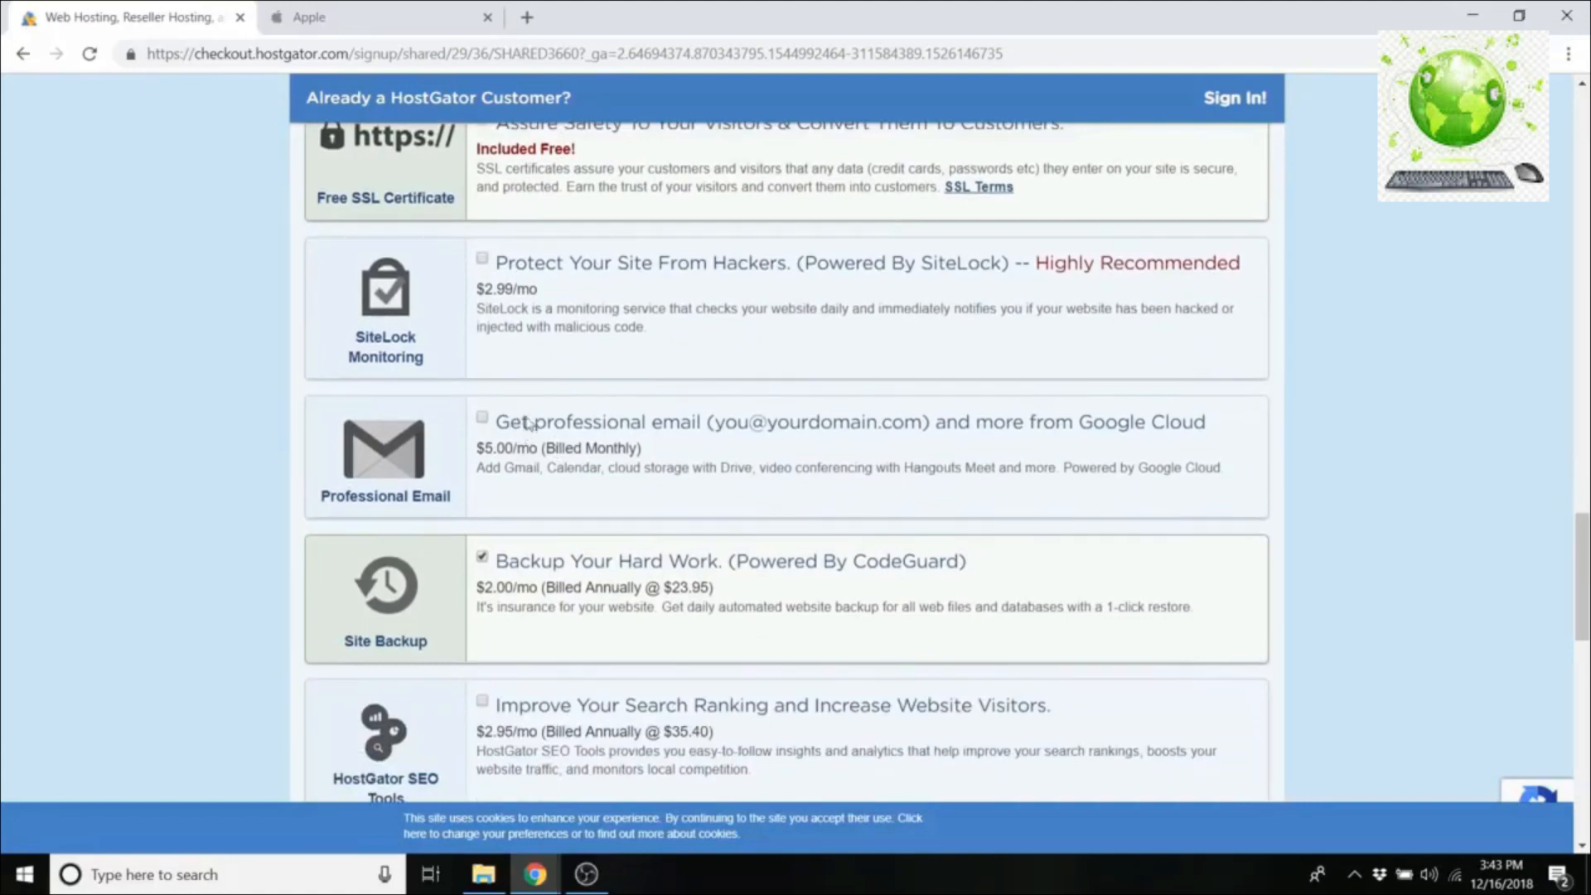
pyautogui.scroll(-1, 503, 475)
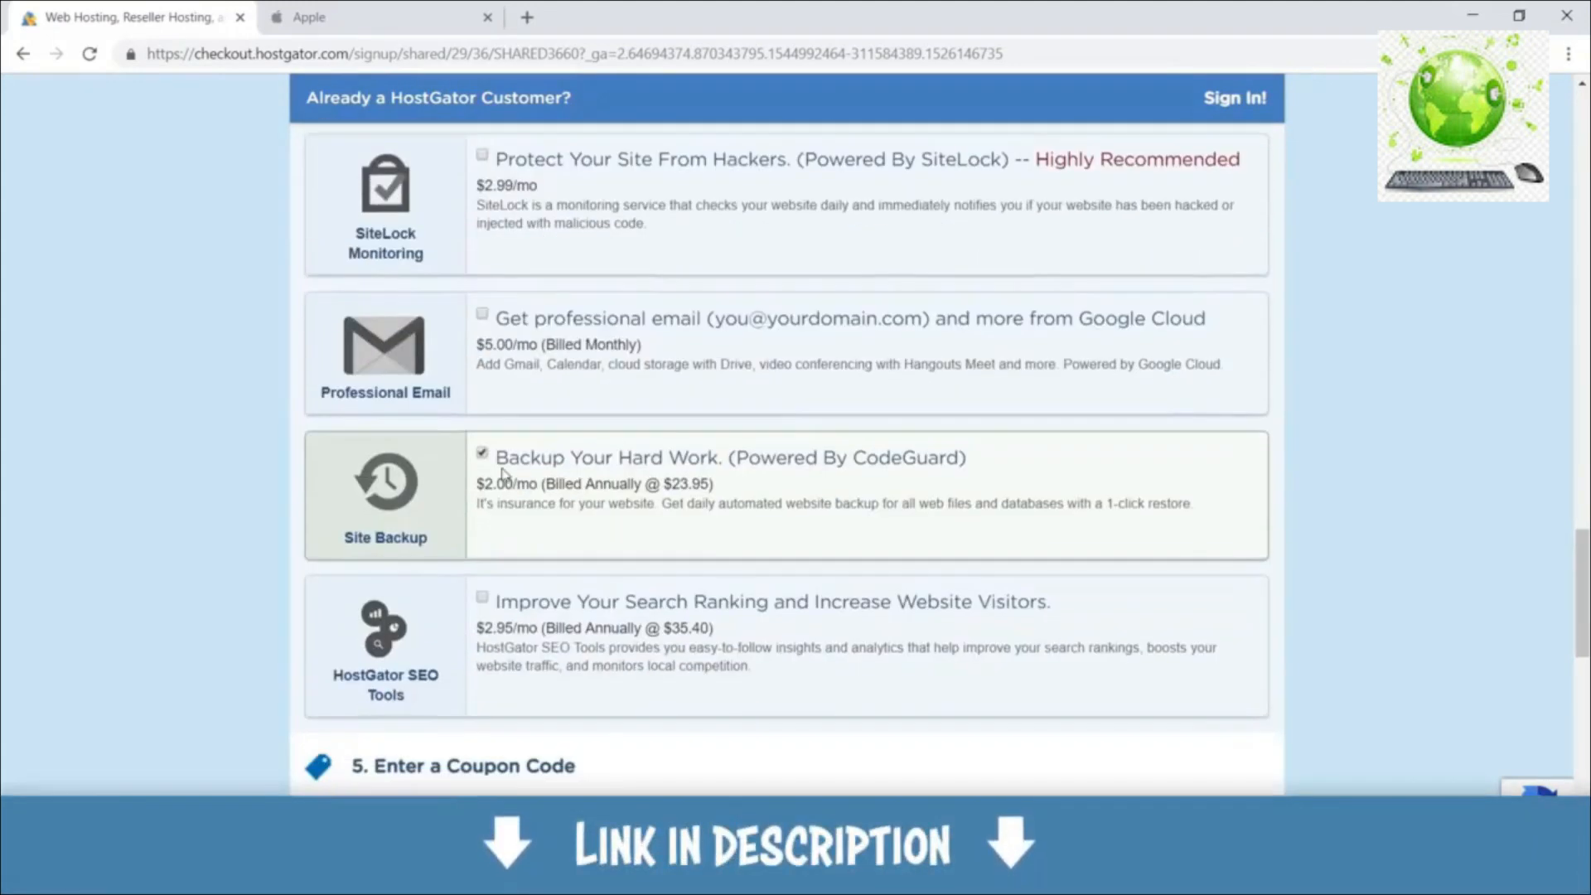
pyautogui.click(503, 475)
pyautogui.scroll(-1, 539, 451)
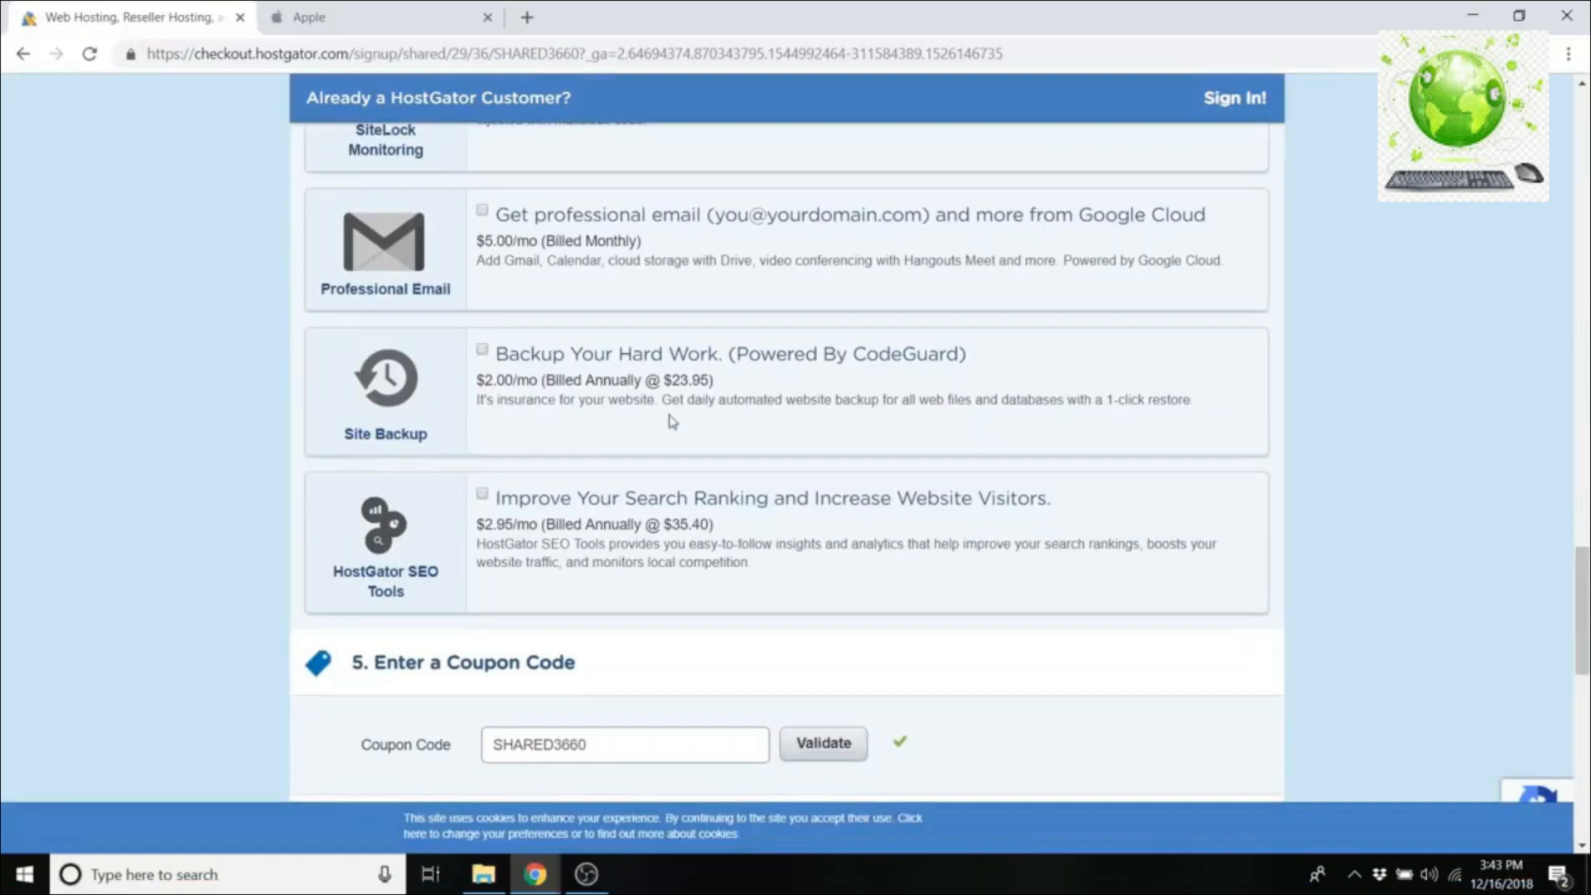
pyautogui.scroll(-6, 672, 421)
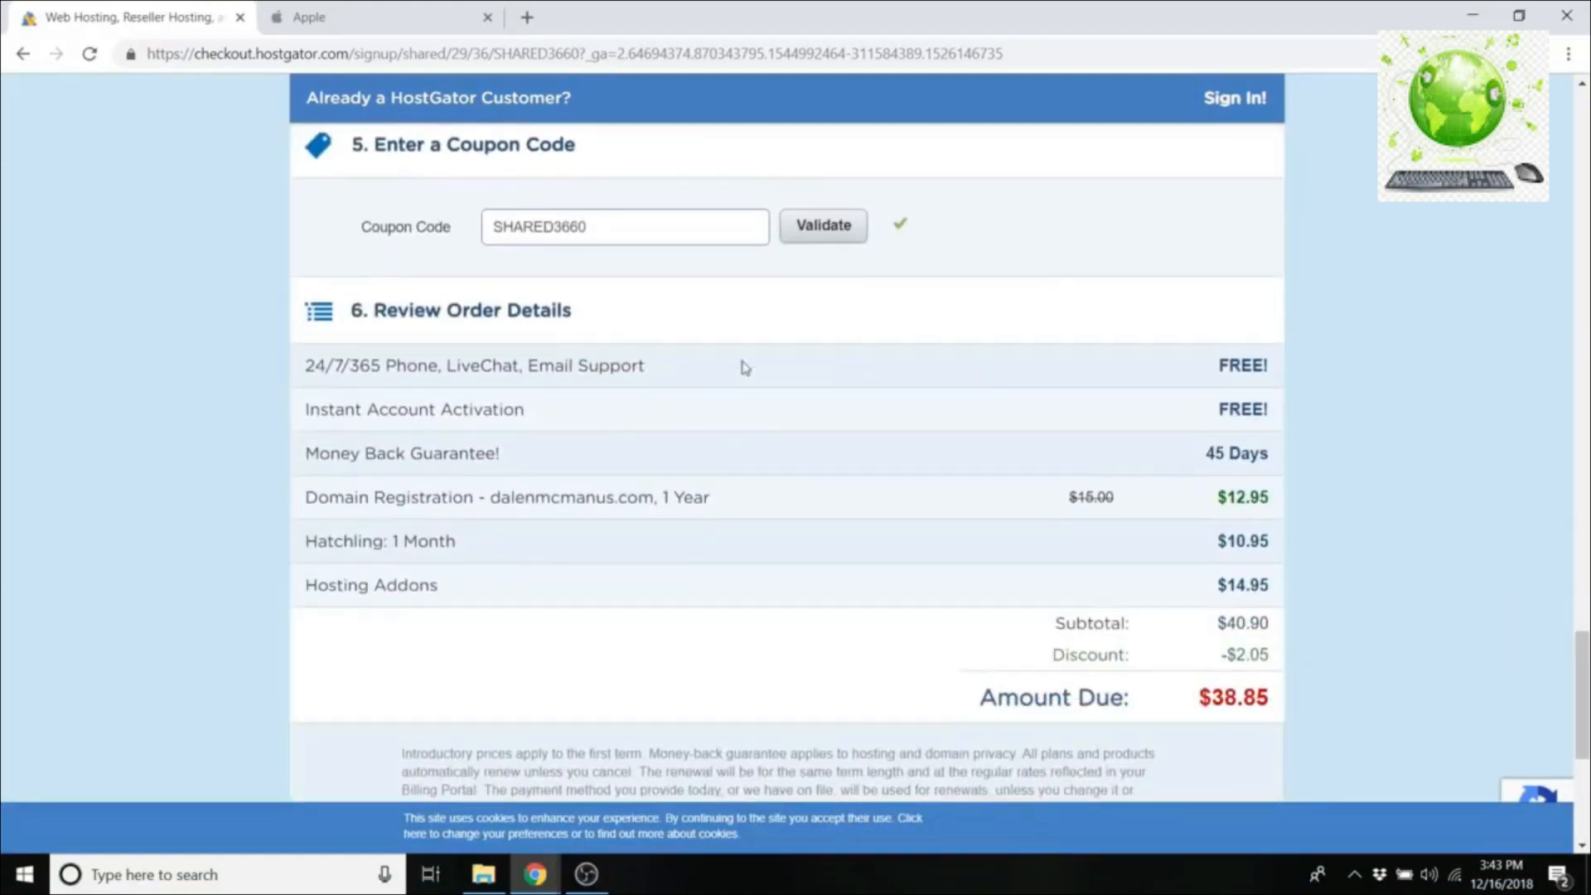
pyautogui.click(614, 233)
# Step: Replace coupon SHARED3660 with createaprowebsite and validate it, dropping the amount due to $27.61
pyautogui.moveTo(611, 232); pyautogui.dragTo(455, 238)
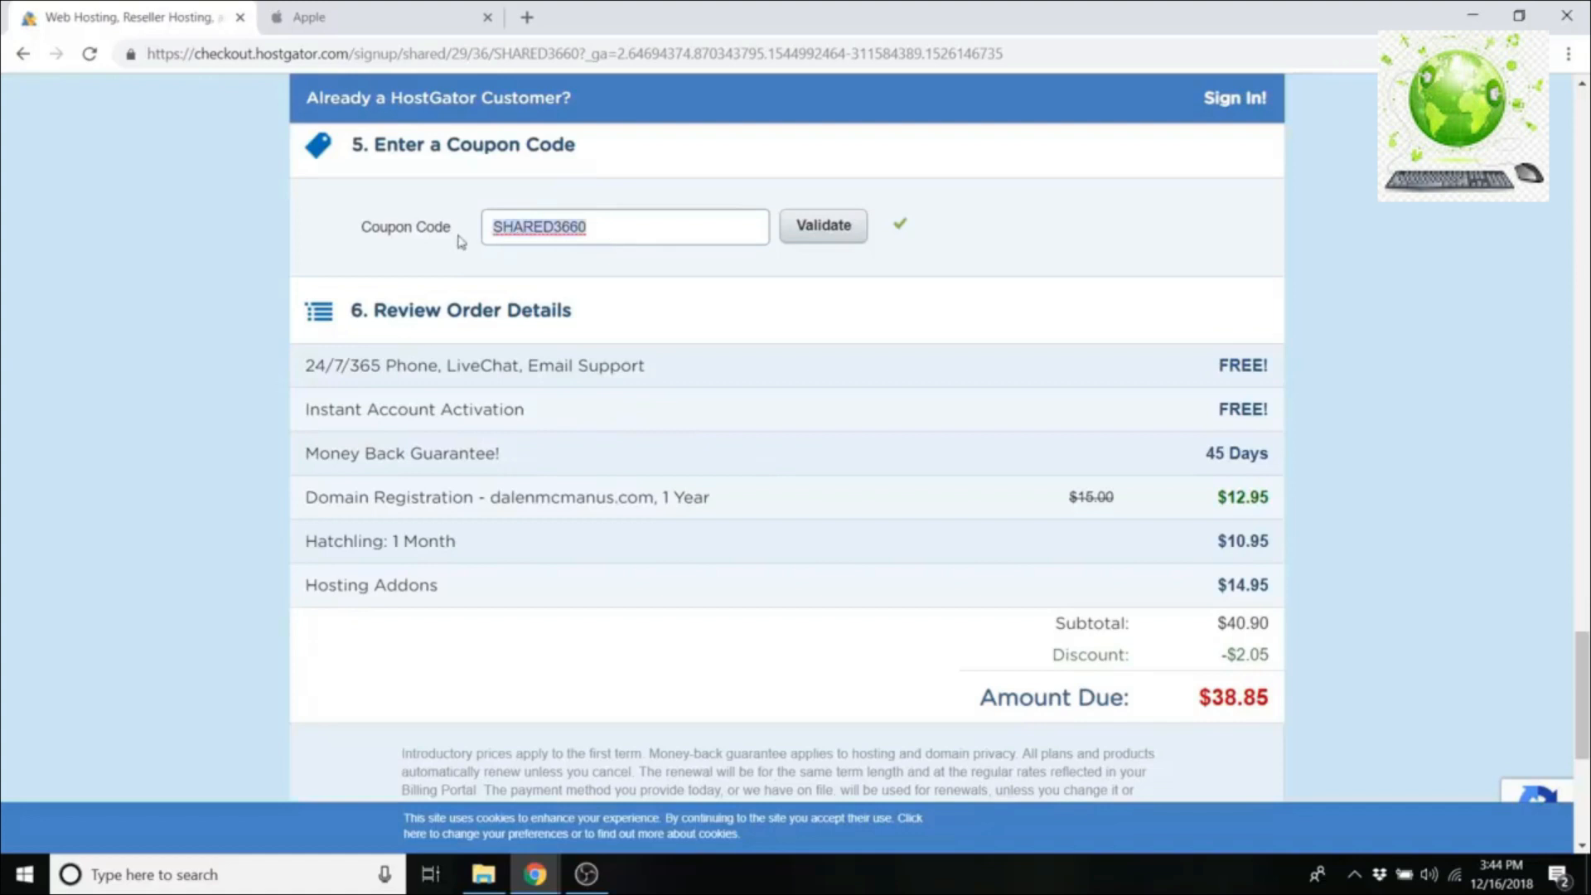
pyautogui.press('BackSpace')
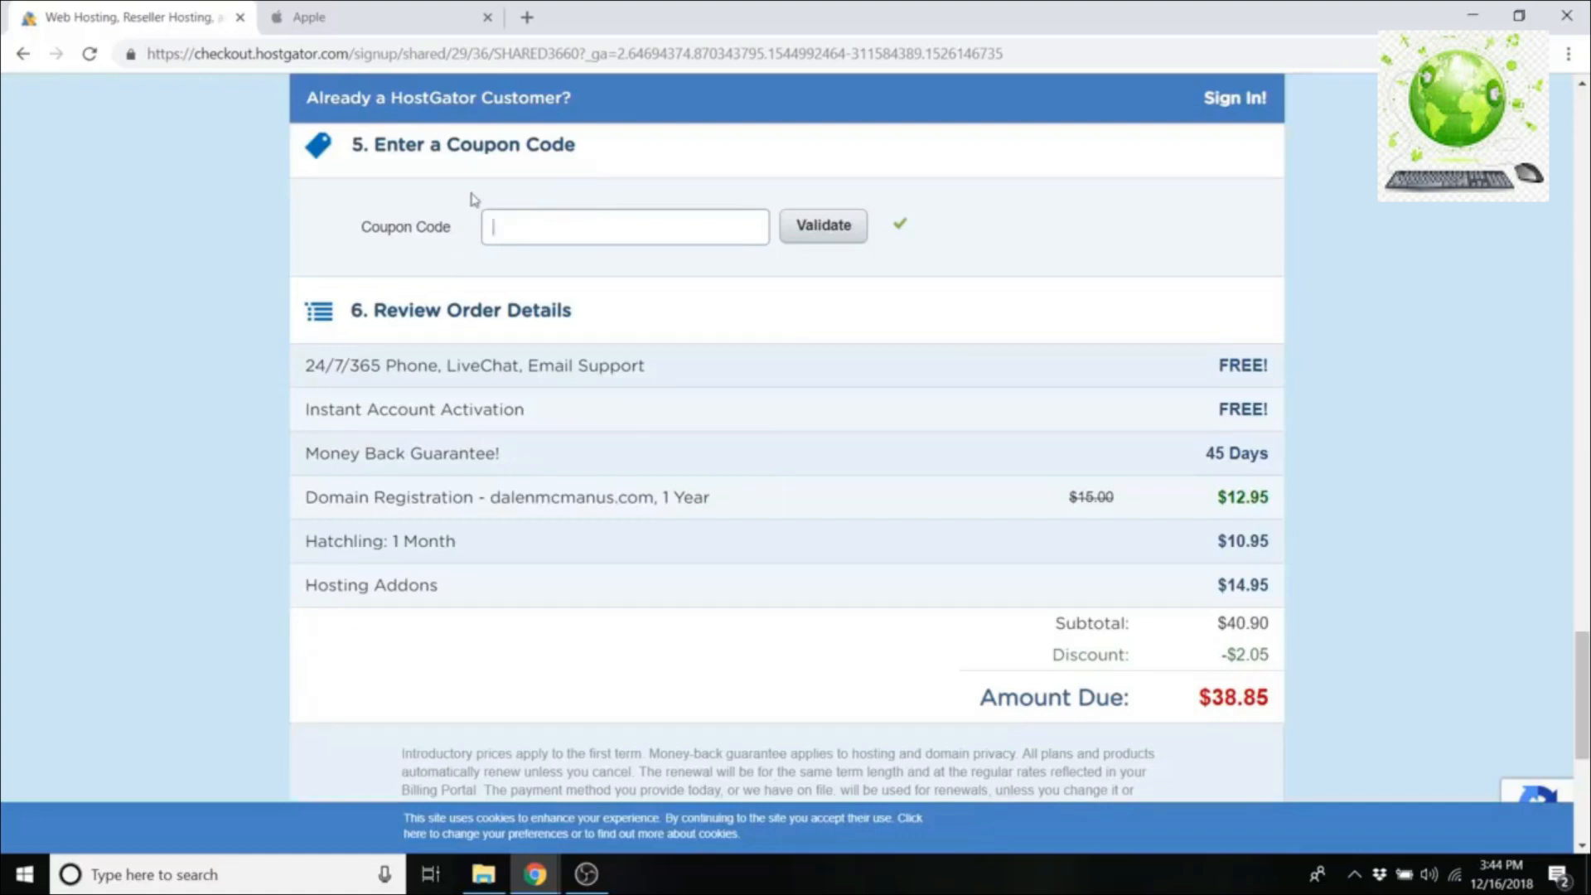
pyautogui.write('createaprowebsite')
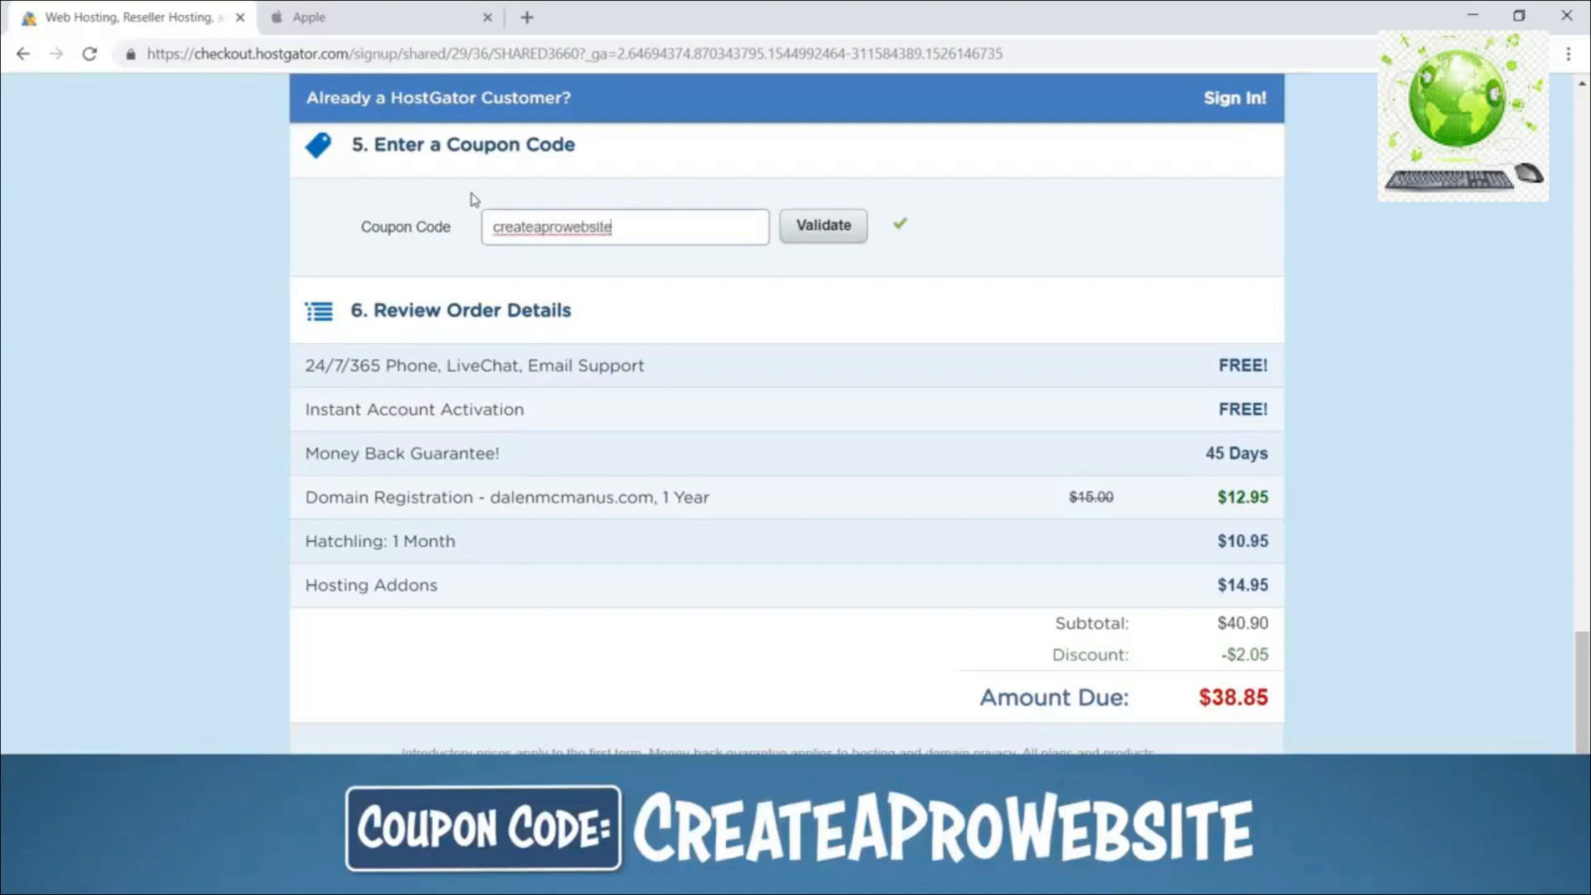
pyautogui.click(841, 238)
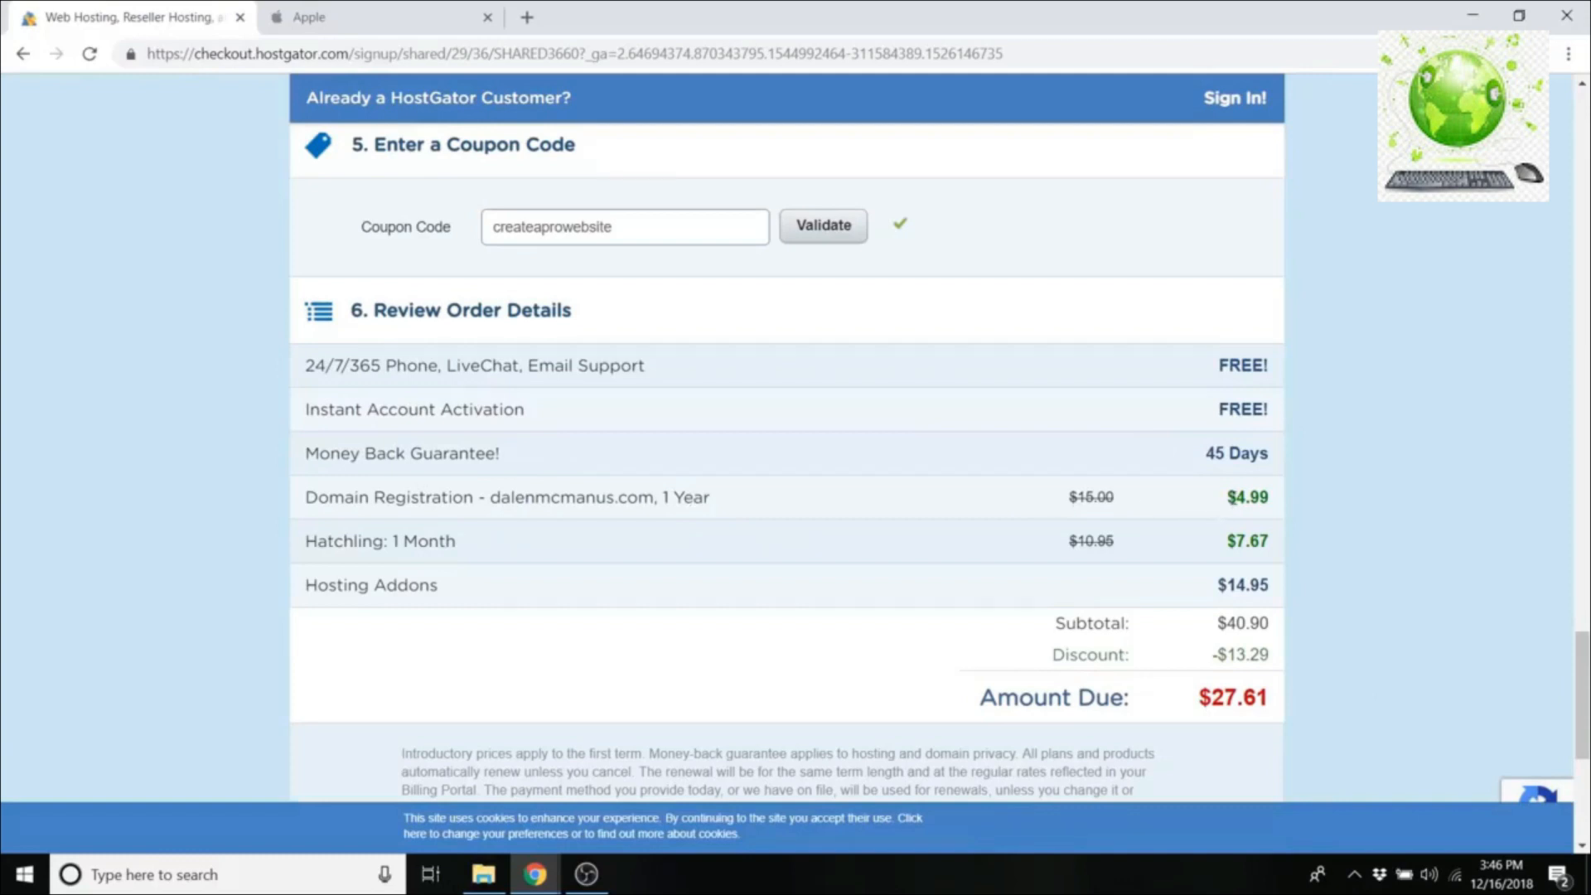
# Step: Highlight the discounted $4.99 domain price and $7.67 Hatchling price
pyautogui.moveTo(1227, 498); pyautogui.dragTo(1283, 509)
pyautogui.click(1291, 508)
pyautogui.moveTo(1235, 538); pyautogui.dragTo(1281, 551)
pyautogui.click(1340, 556)
# Step: Agree to the Terms of Service and complete the checkout
pyautogui.scroll(-4, 1330, 556)
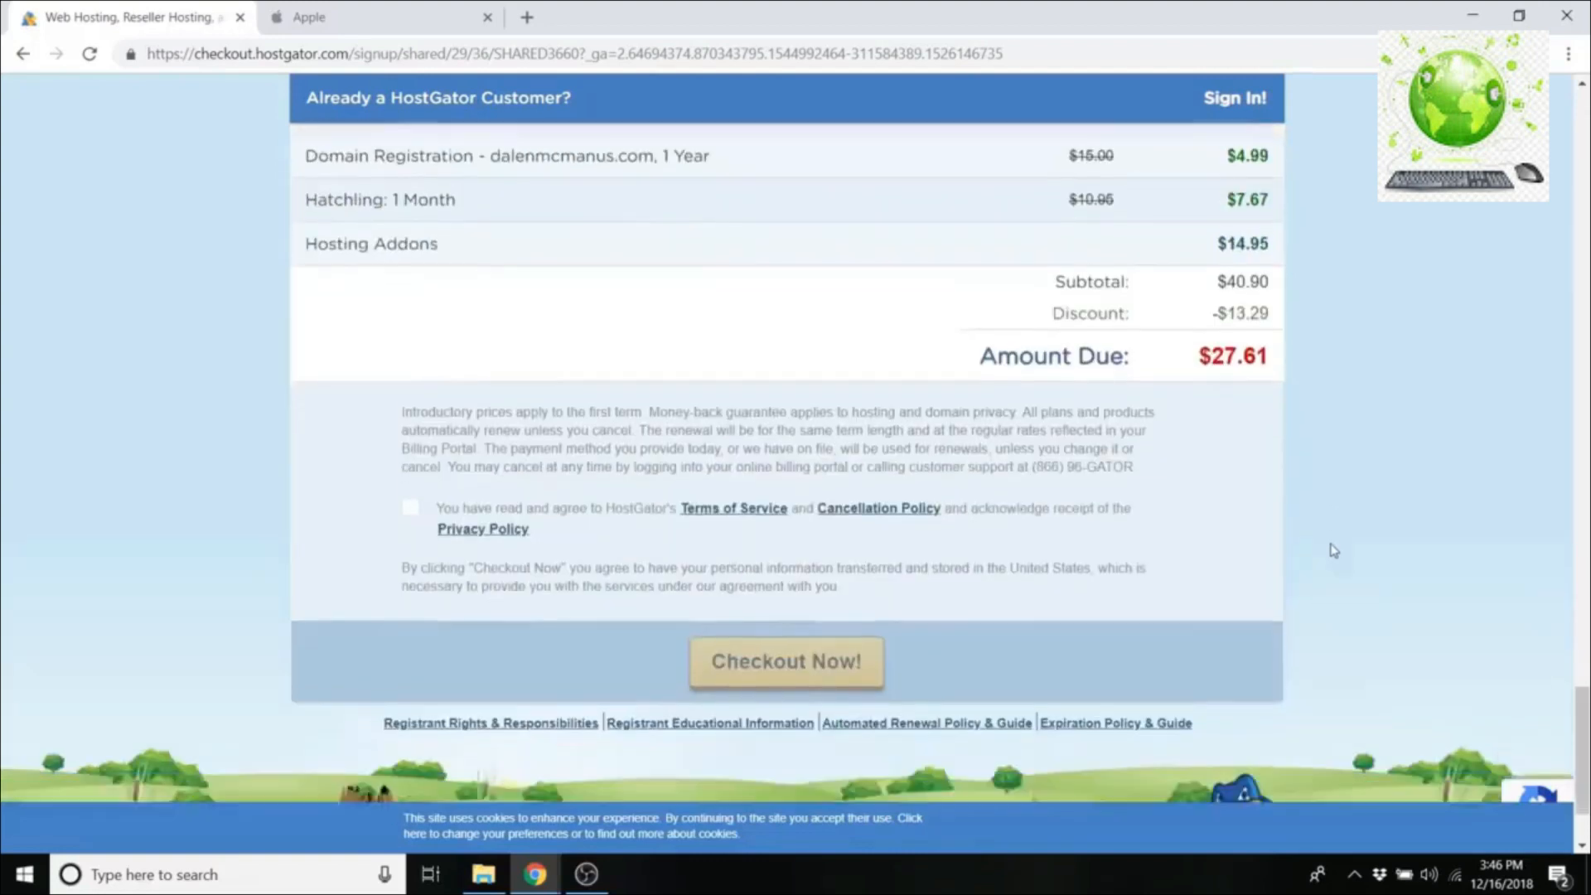
pyautogui.scroll(-2, 1335, 551)
pyautogui.scroll(3, 1136, 461)
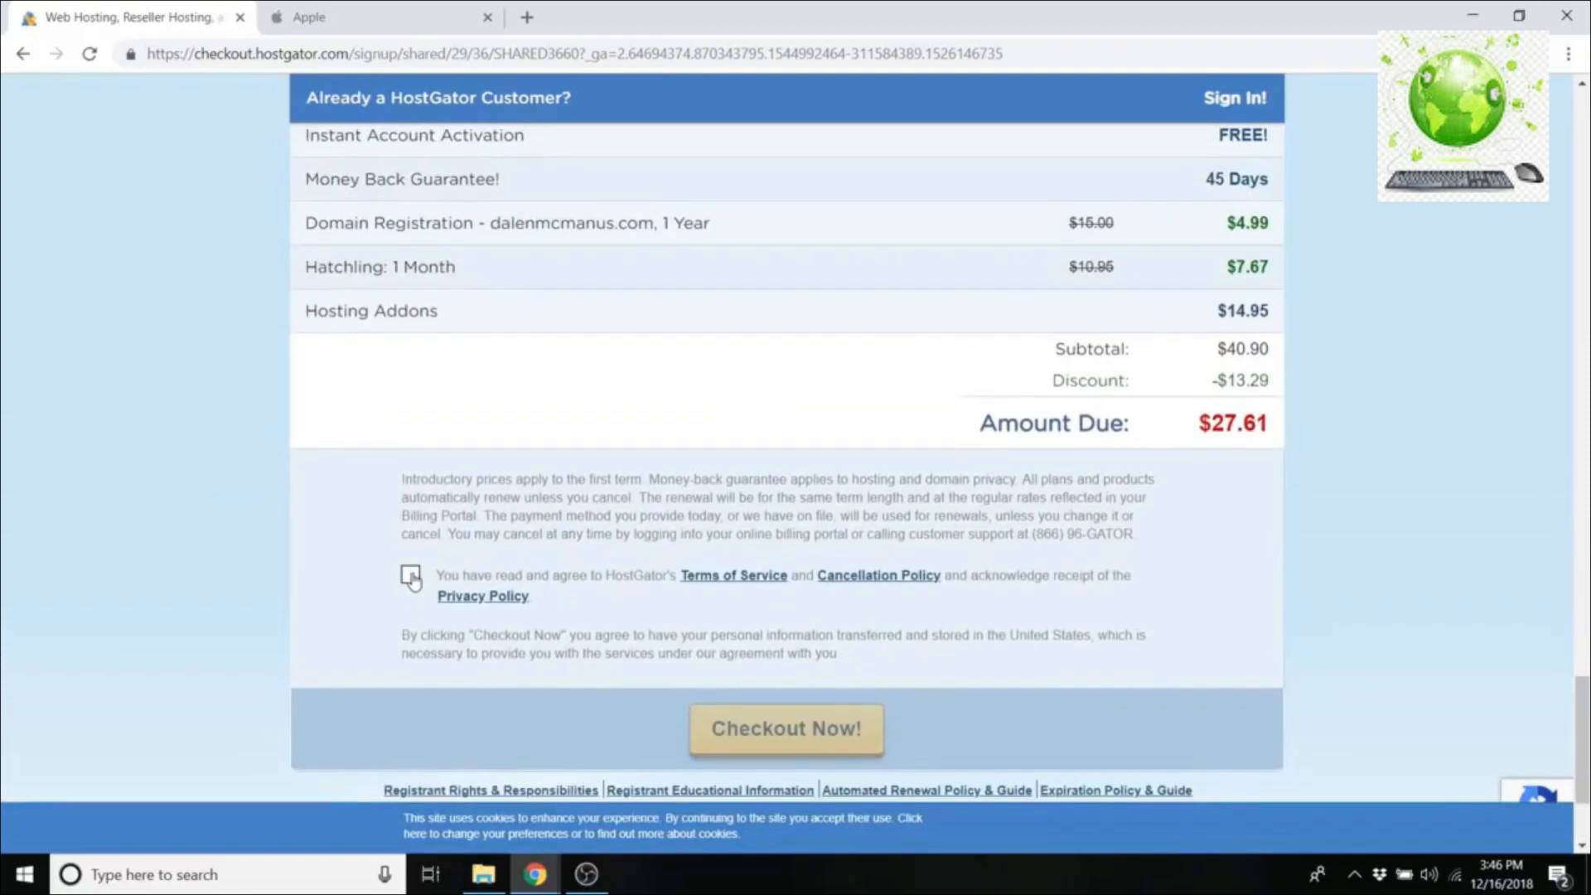
pyautogui.click(412, 581)
pyautogui.scroll(-1, 1031, 569)
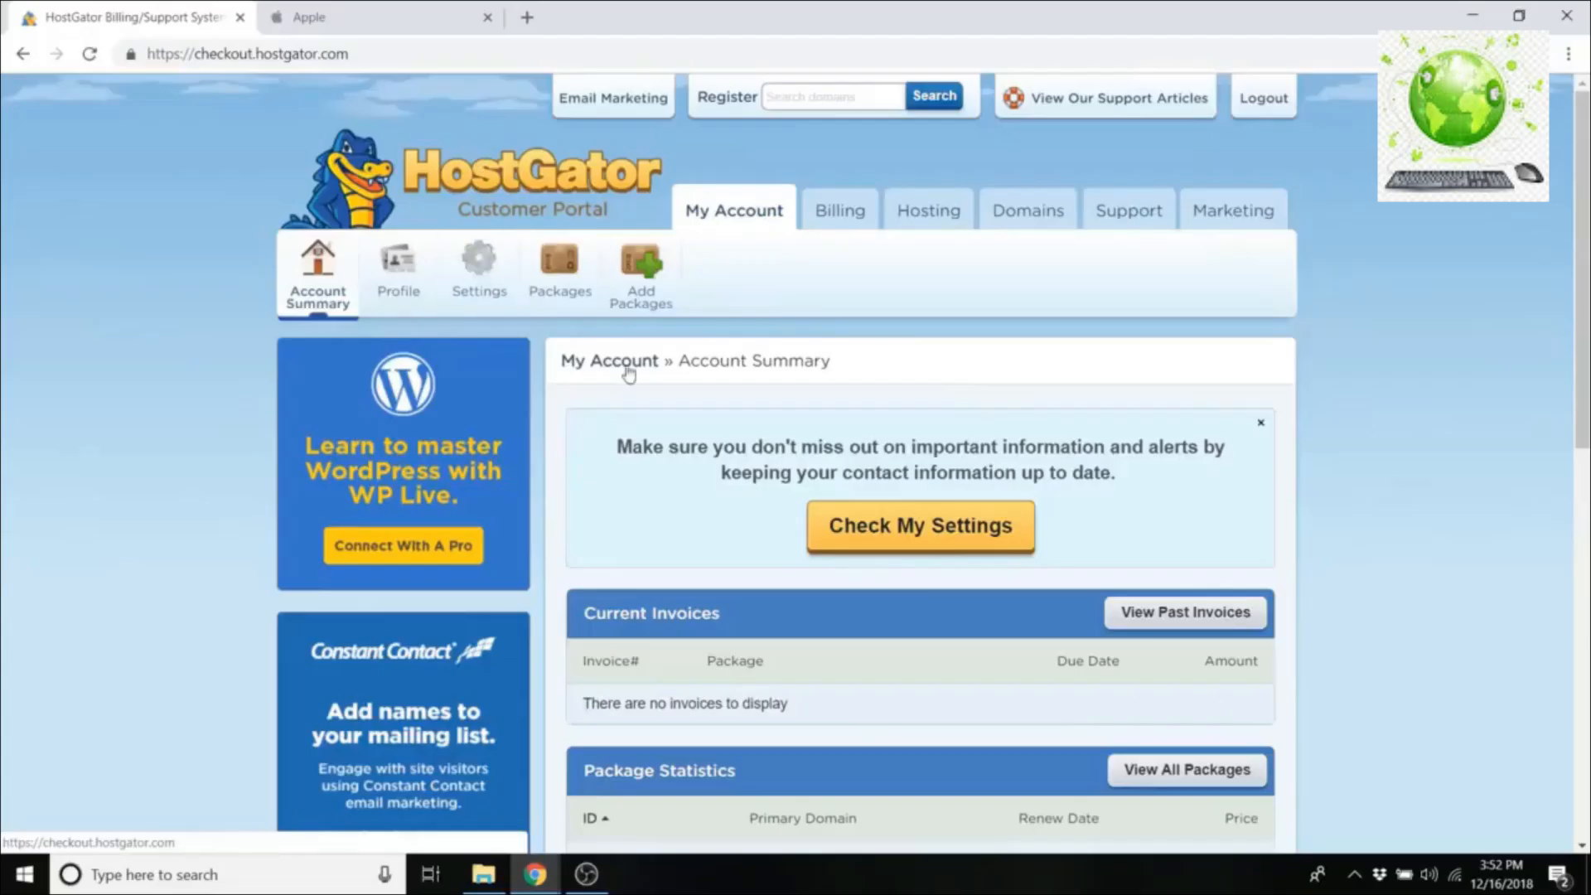
# Step: From the Hosting tab, launch WordPress 1-Click Installation for the owner's domain and continue to Install Settings
pyautogui.click(936, 226)
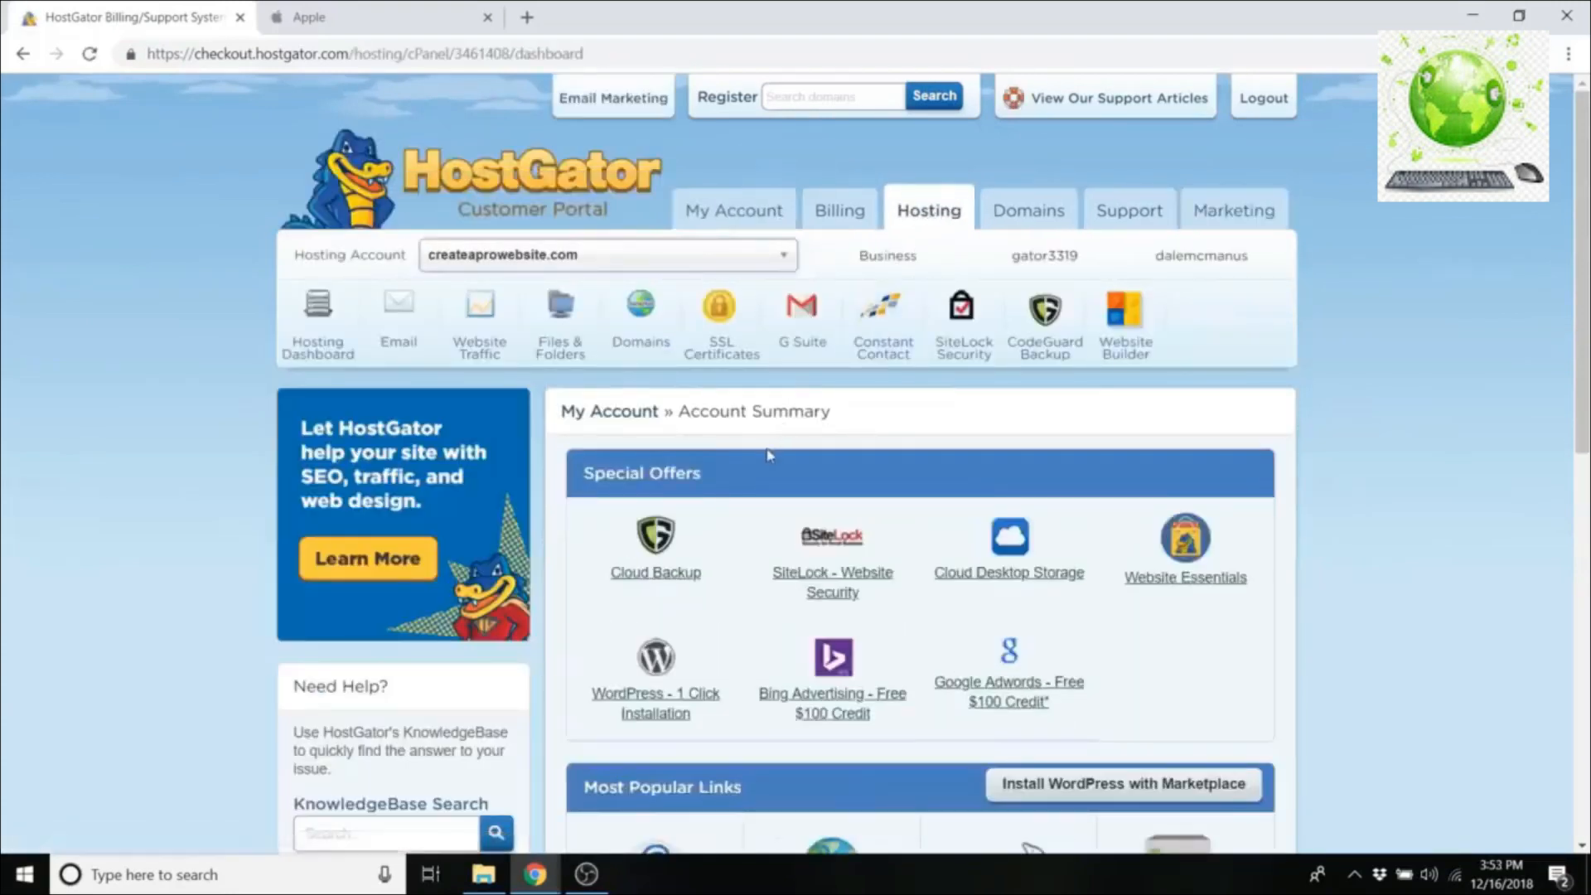
pyautogui.scroll(-3, 788, 431)
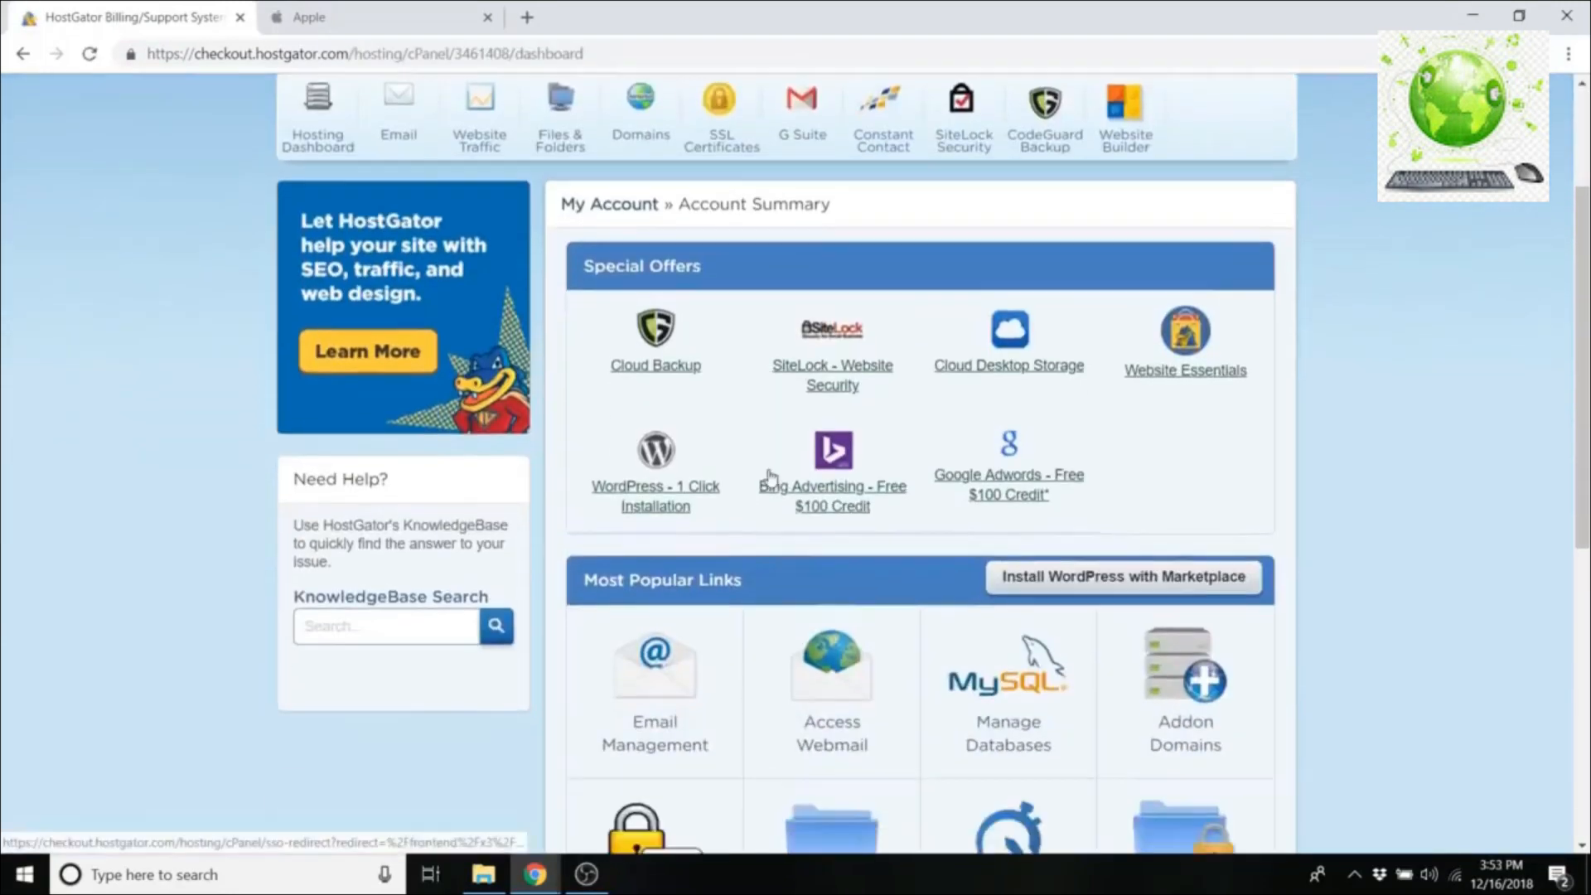
pyautogui.click(656, 508)
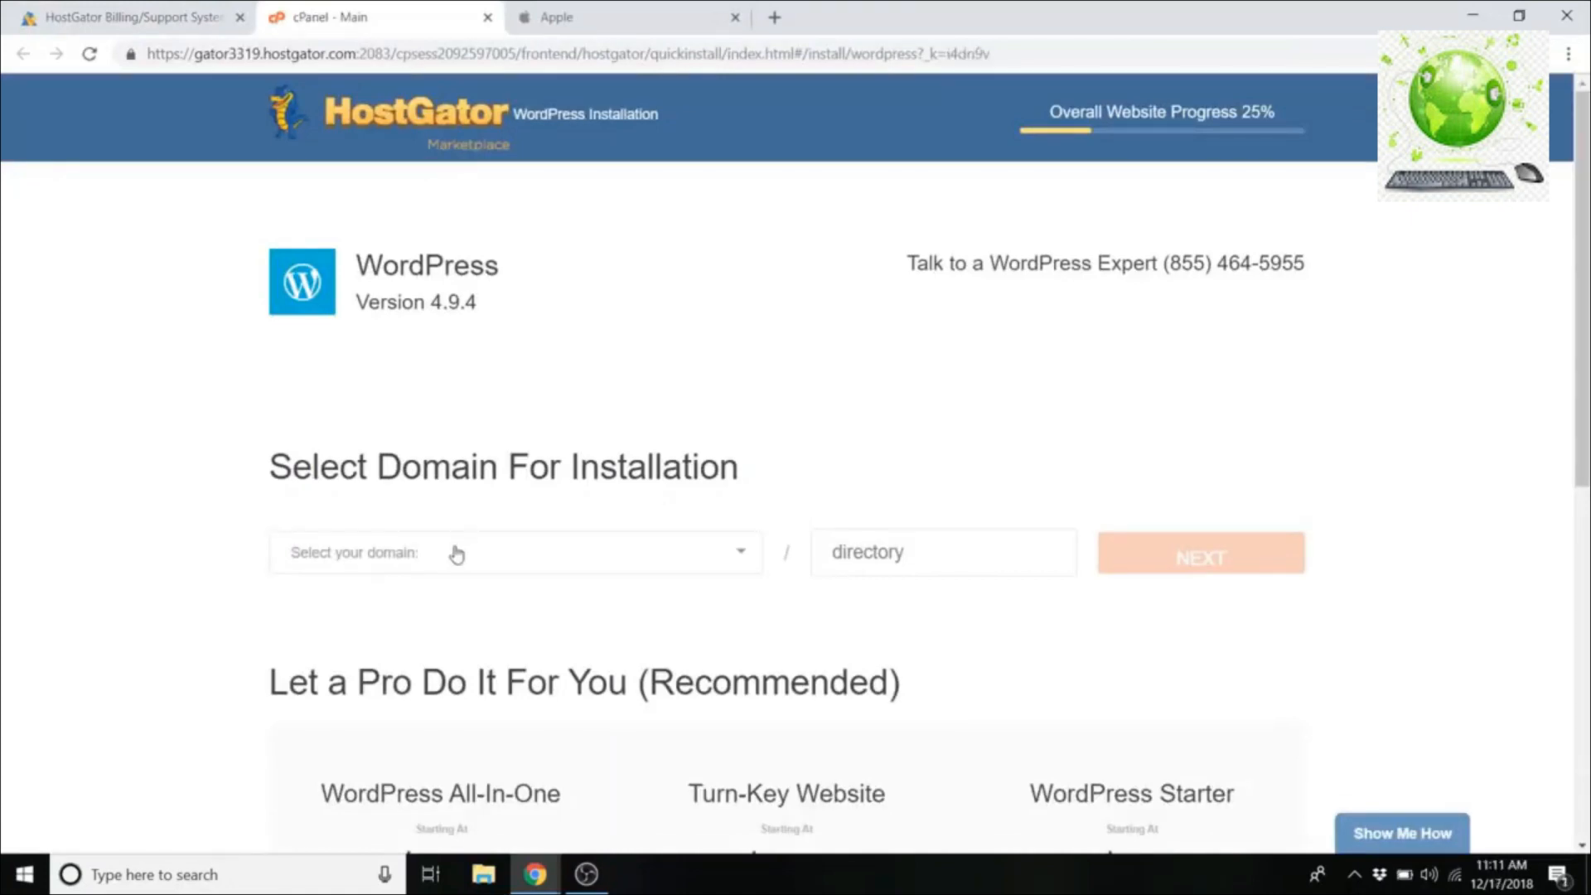
pyautogui.click(454, 553)
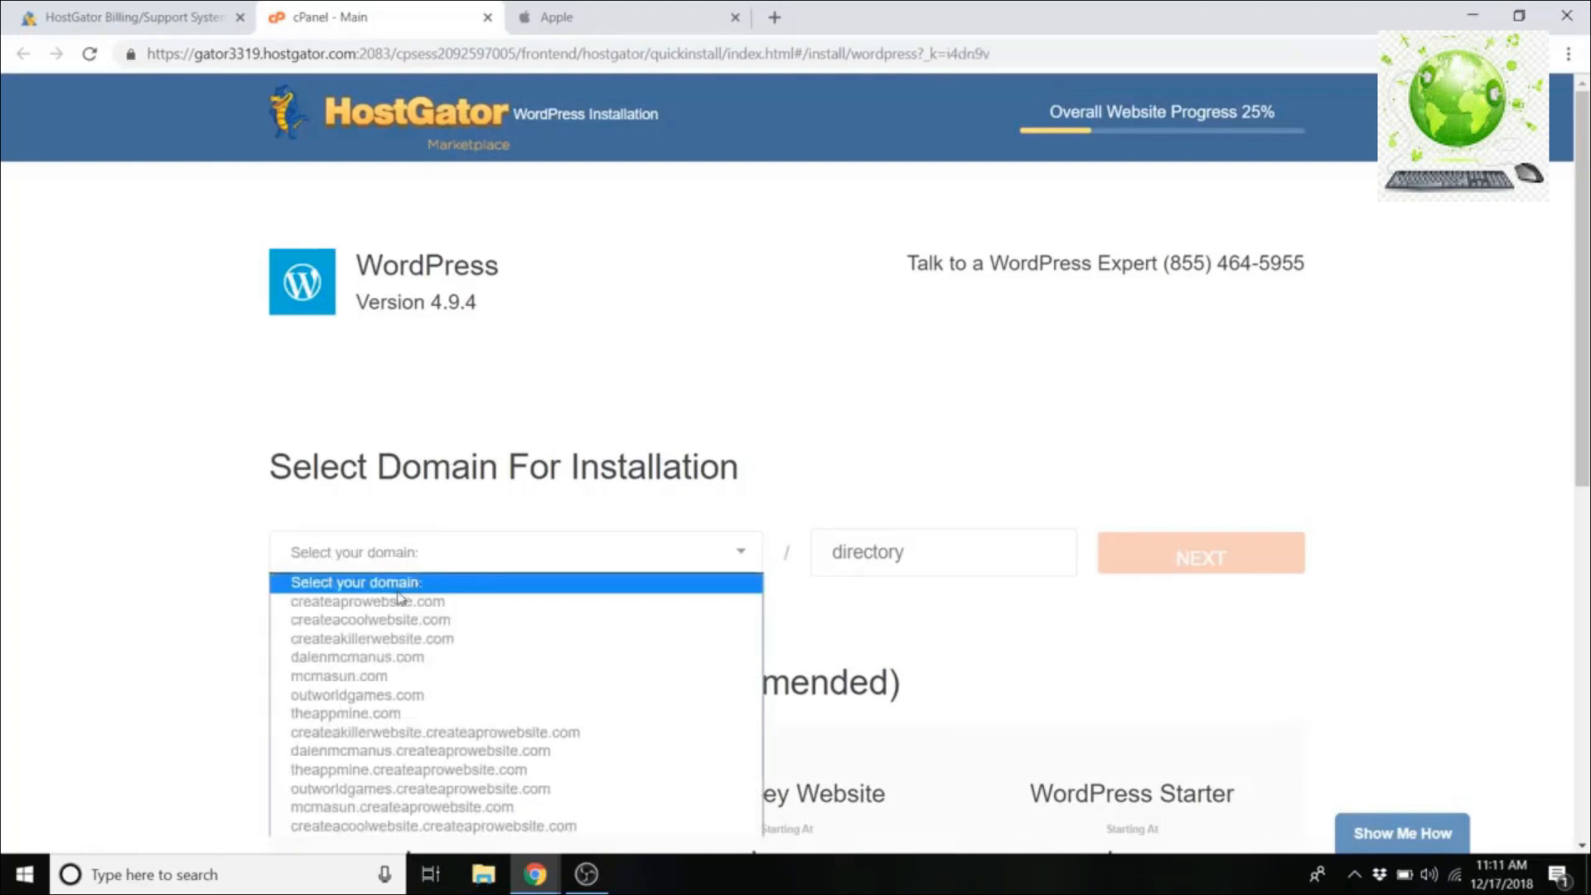
pyautogui.click(406, 657)
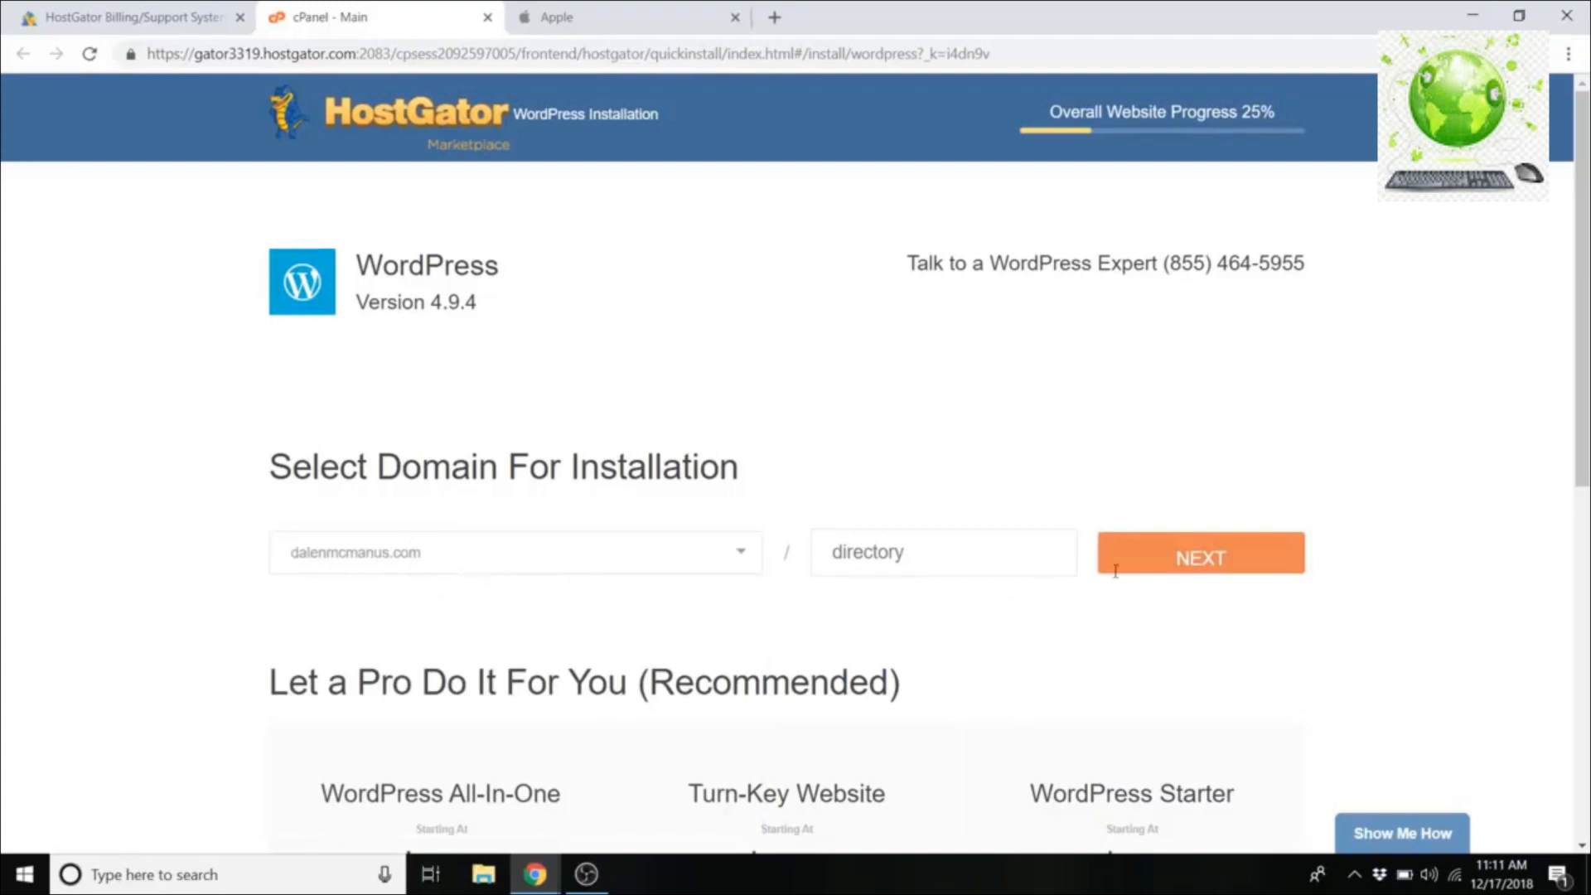
pyautogui.click(1198, 558)
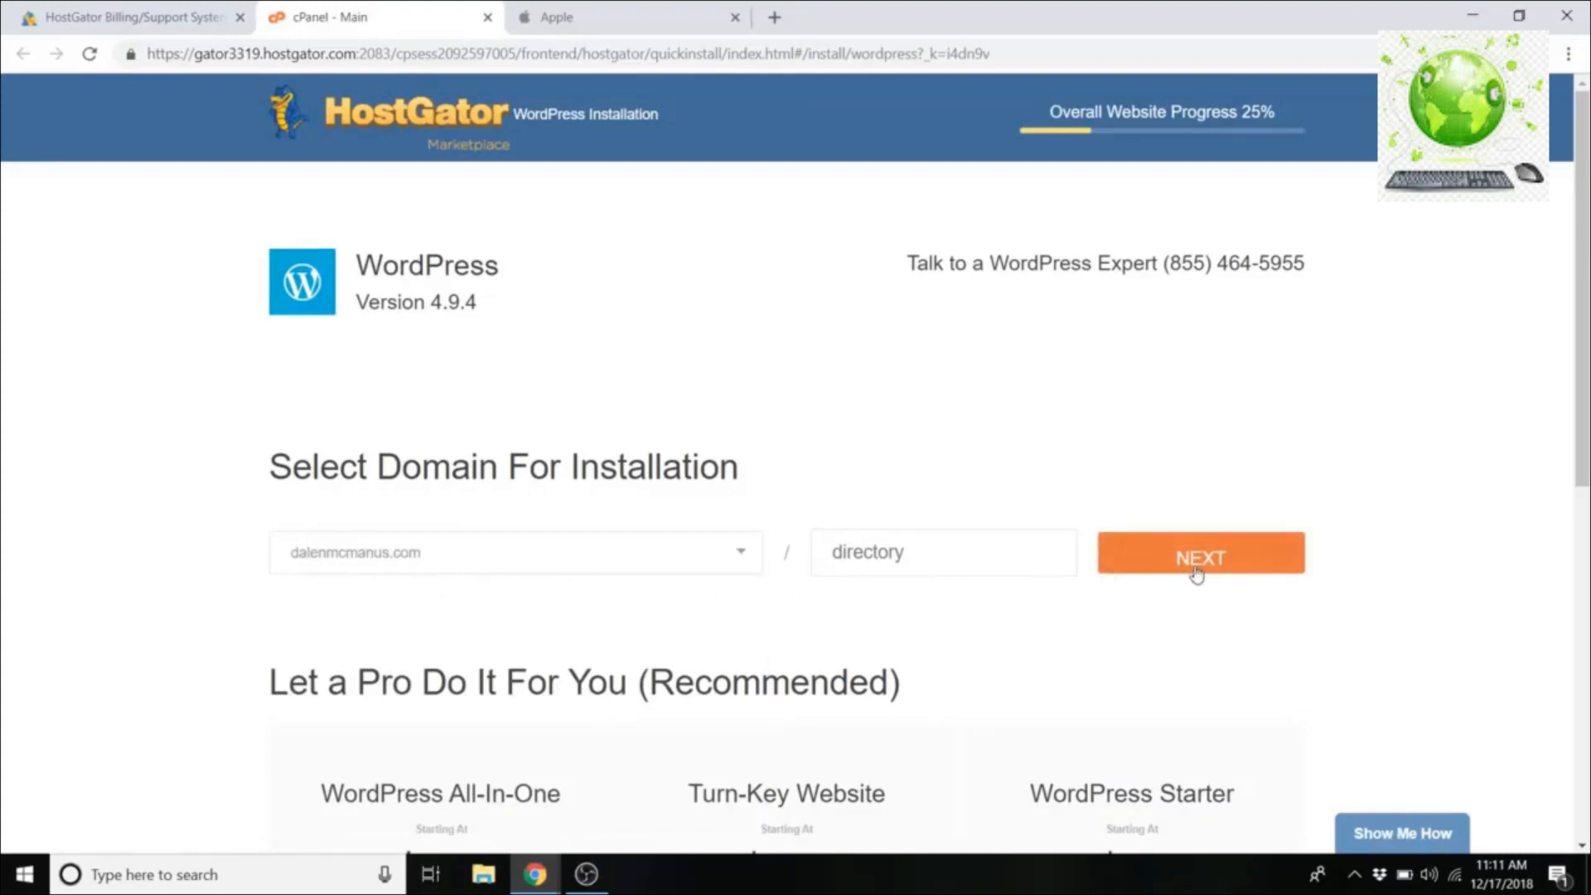
pyautogui.scroll(-1, 597, 377)
pyautogui.scroll(-1, 448, 412)
pyautogui.scroll(1, 447, 412)
# Step: Enter the owner's surname as the blog title
pyautogui.click(403, 431)
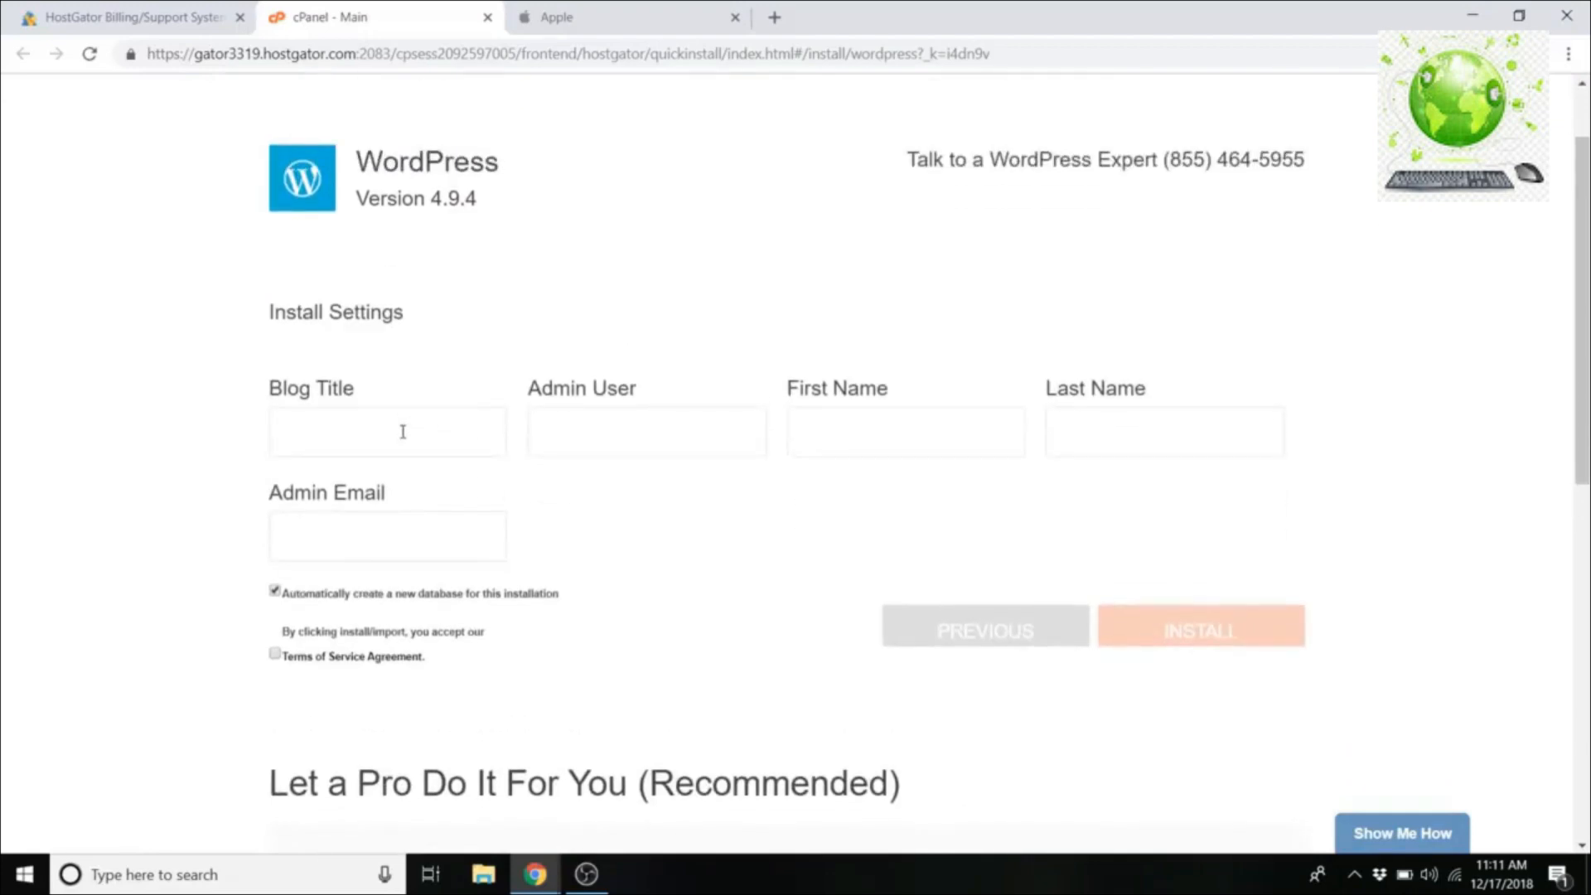
pyautogui.write('M')
pyautogui.write('cm')
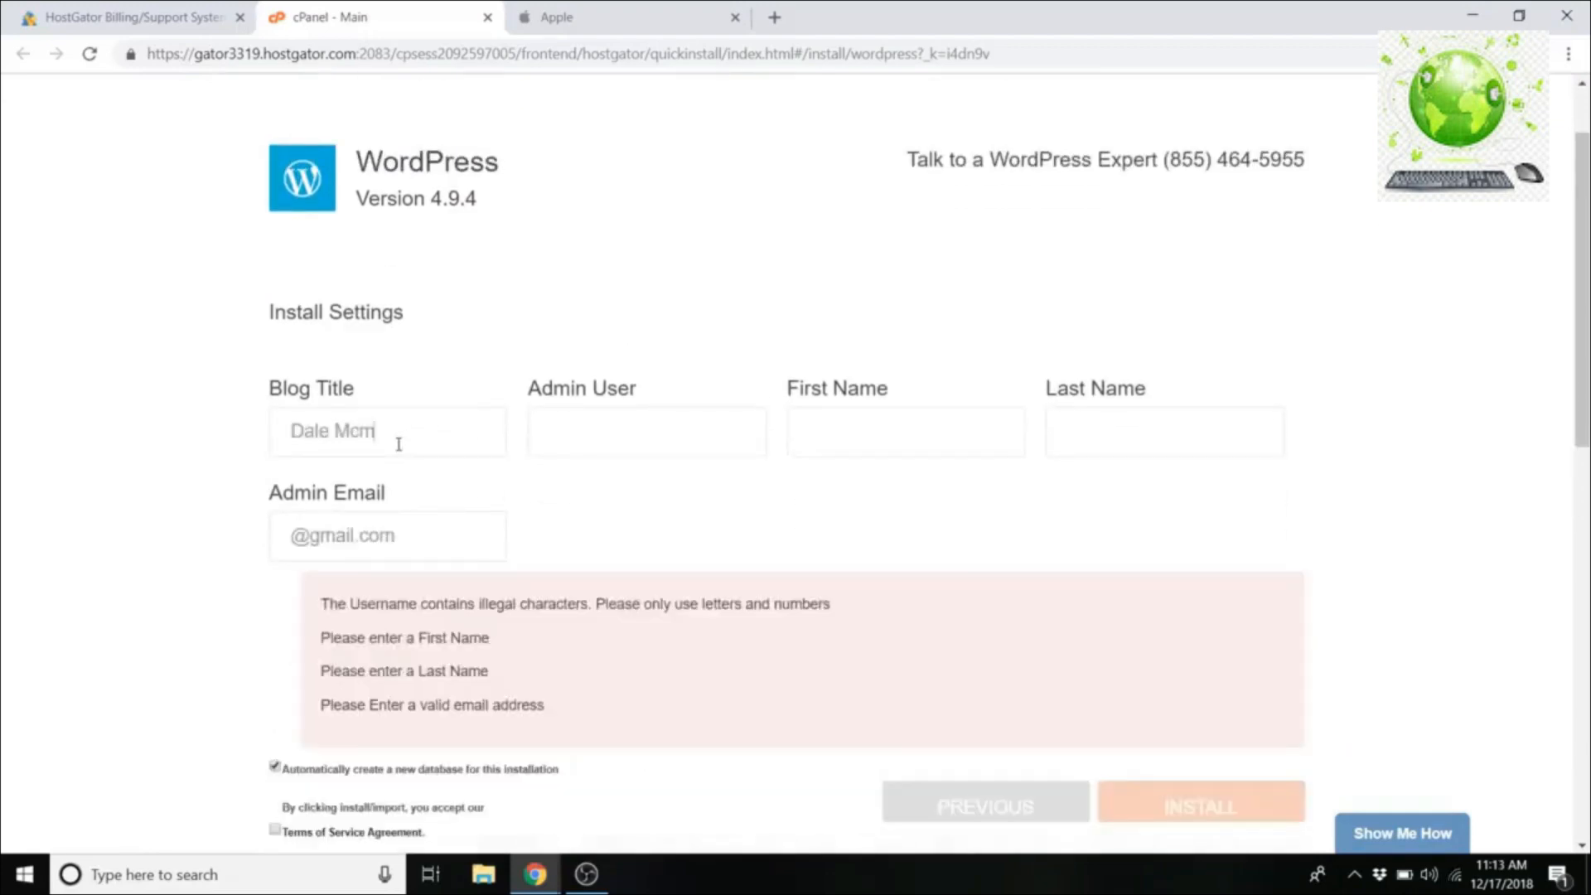
pyautogui.press('BackSpace')
pyautogui.write('M')
pyautogui.press('BackSpace')
pyautogui.write('Manus')
# Step: Fill in the admin username and the owner's first and last names
pyautogui.click(606, 440)
pyautogui.moveTo(441, 437); pyautogui.dragTo(337, 433)
pyautogui.click(620, 445)
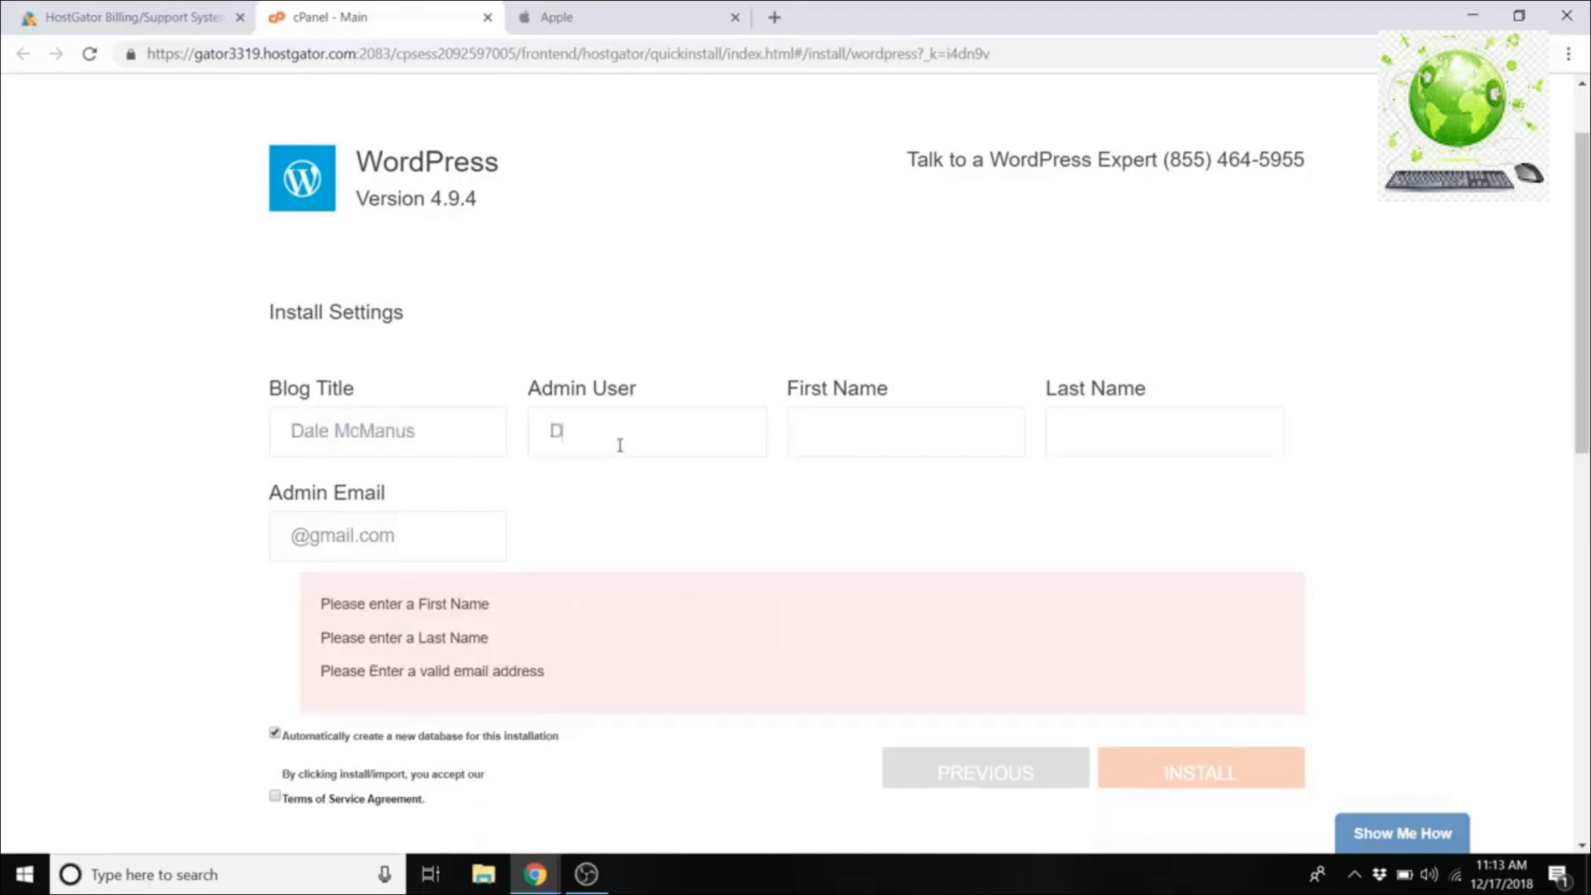
pyautogui.click(847, 413)
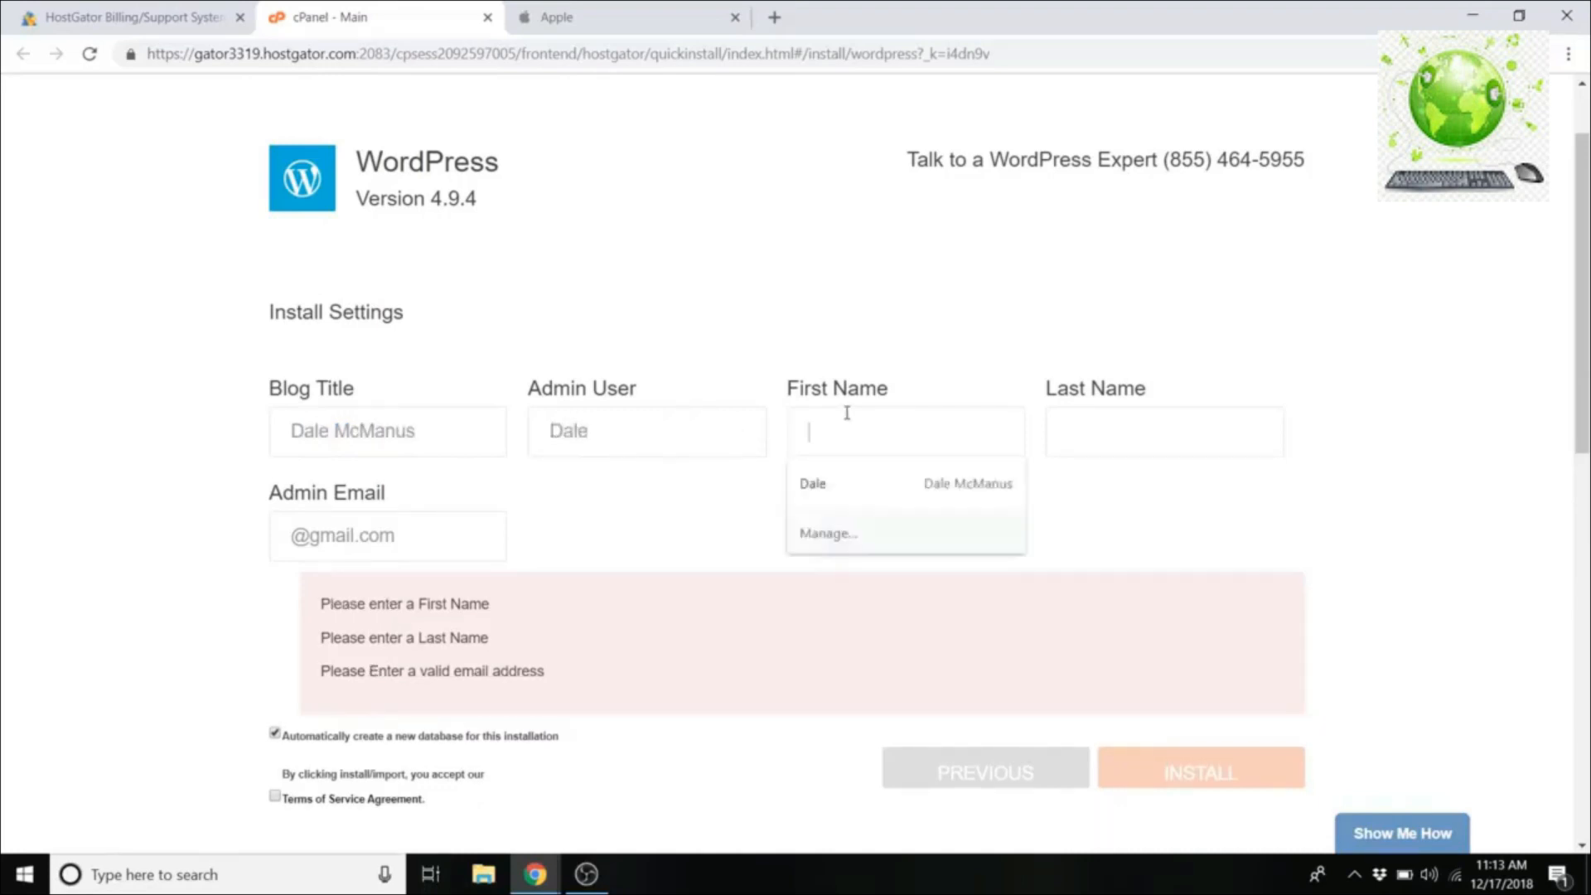
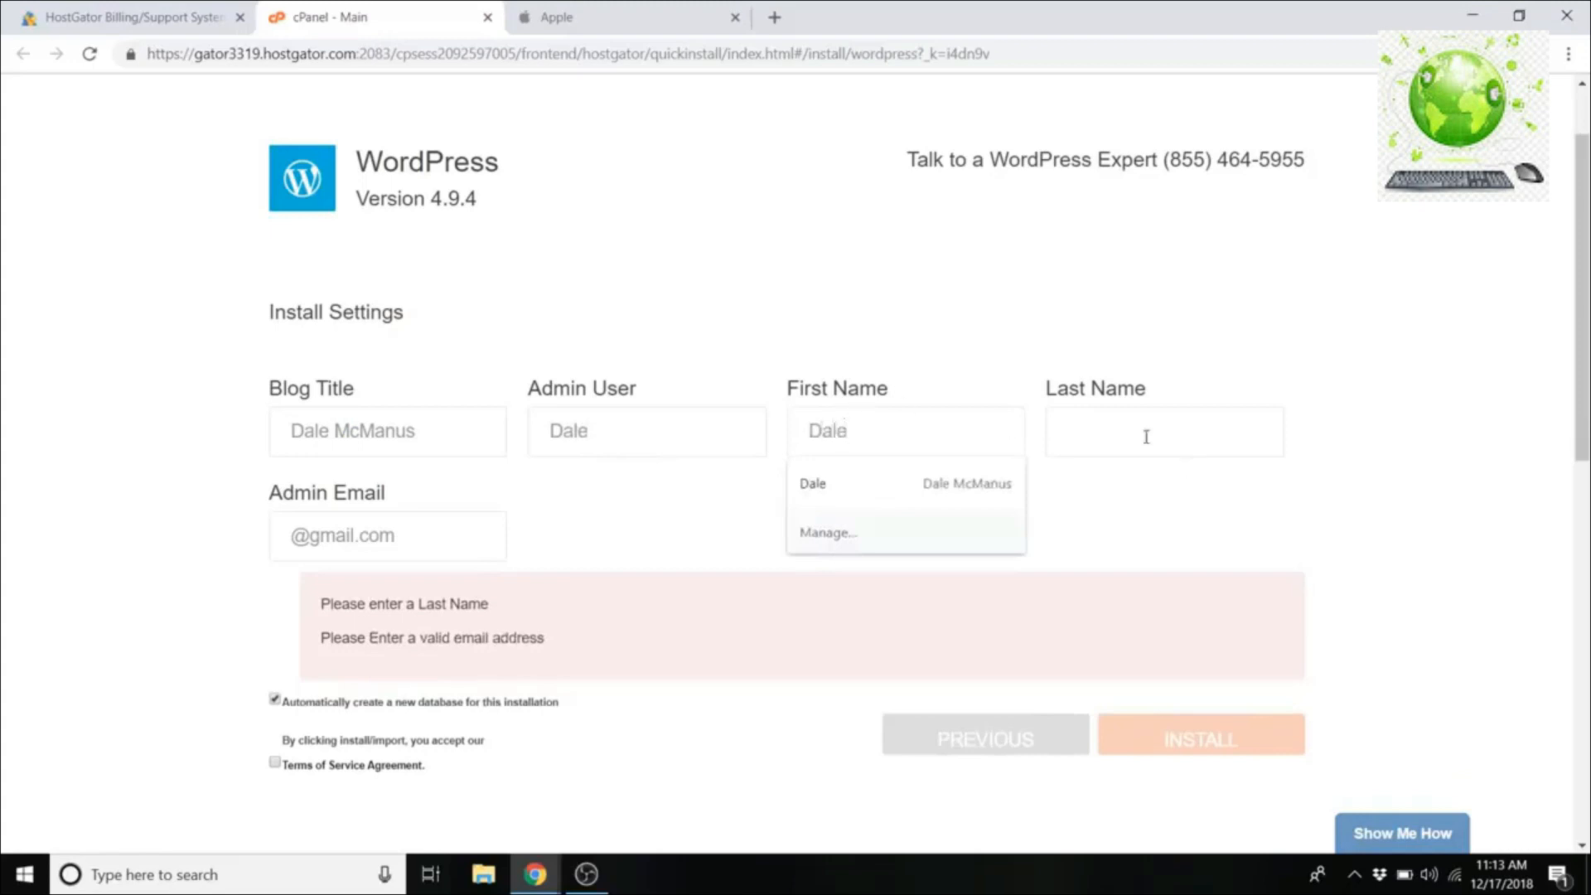
pyautogui.click(1146, 436)
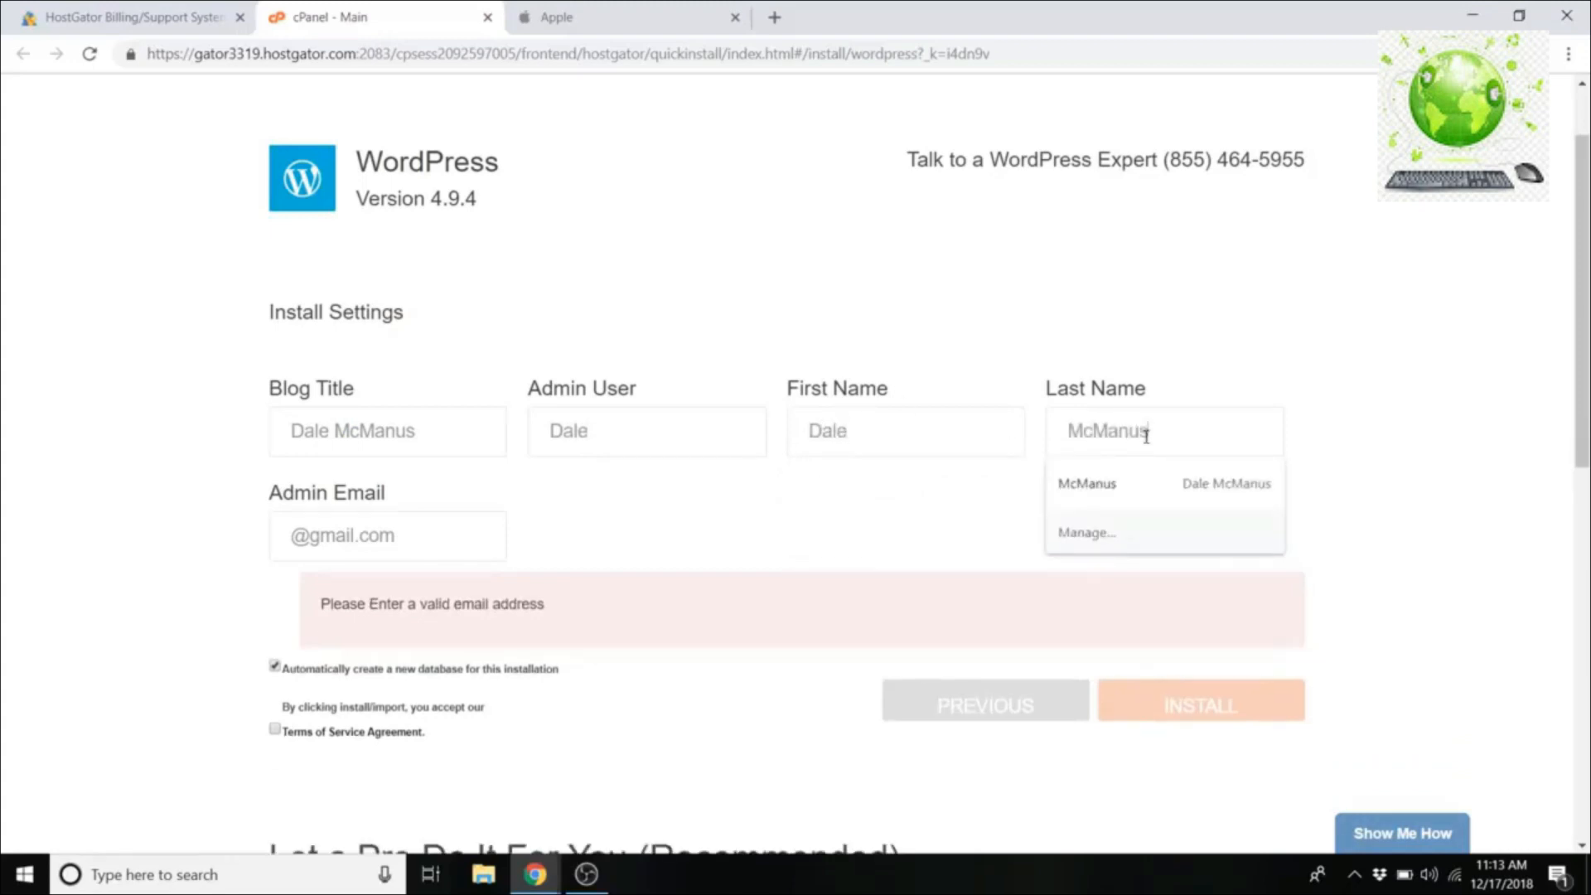
# Step: Pick the suggested admin email, accept the terms, and run the WordPress install
pyautogui.click(402, 538)
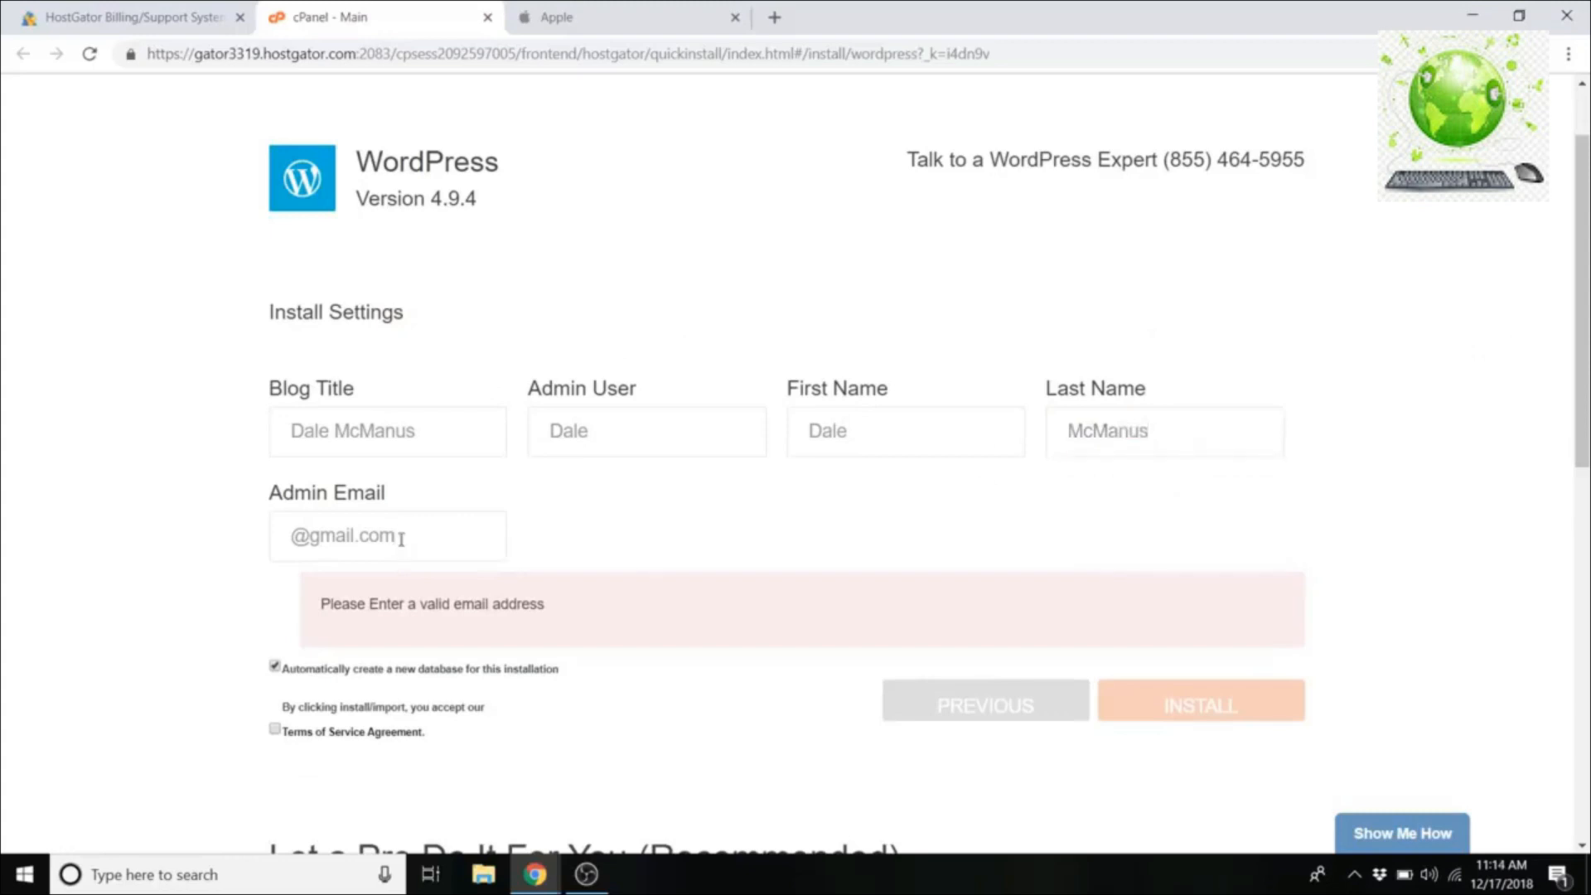
pyautogui.tripleClick(423, 540)
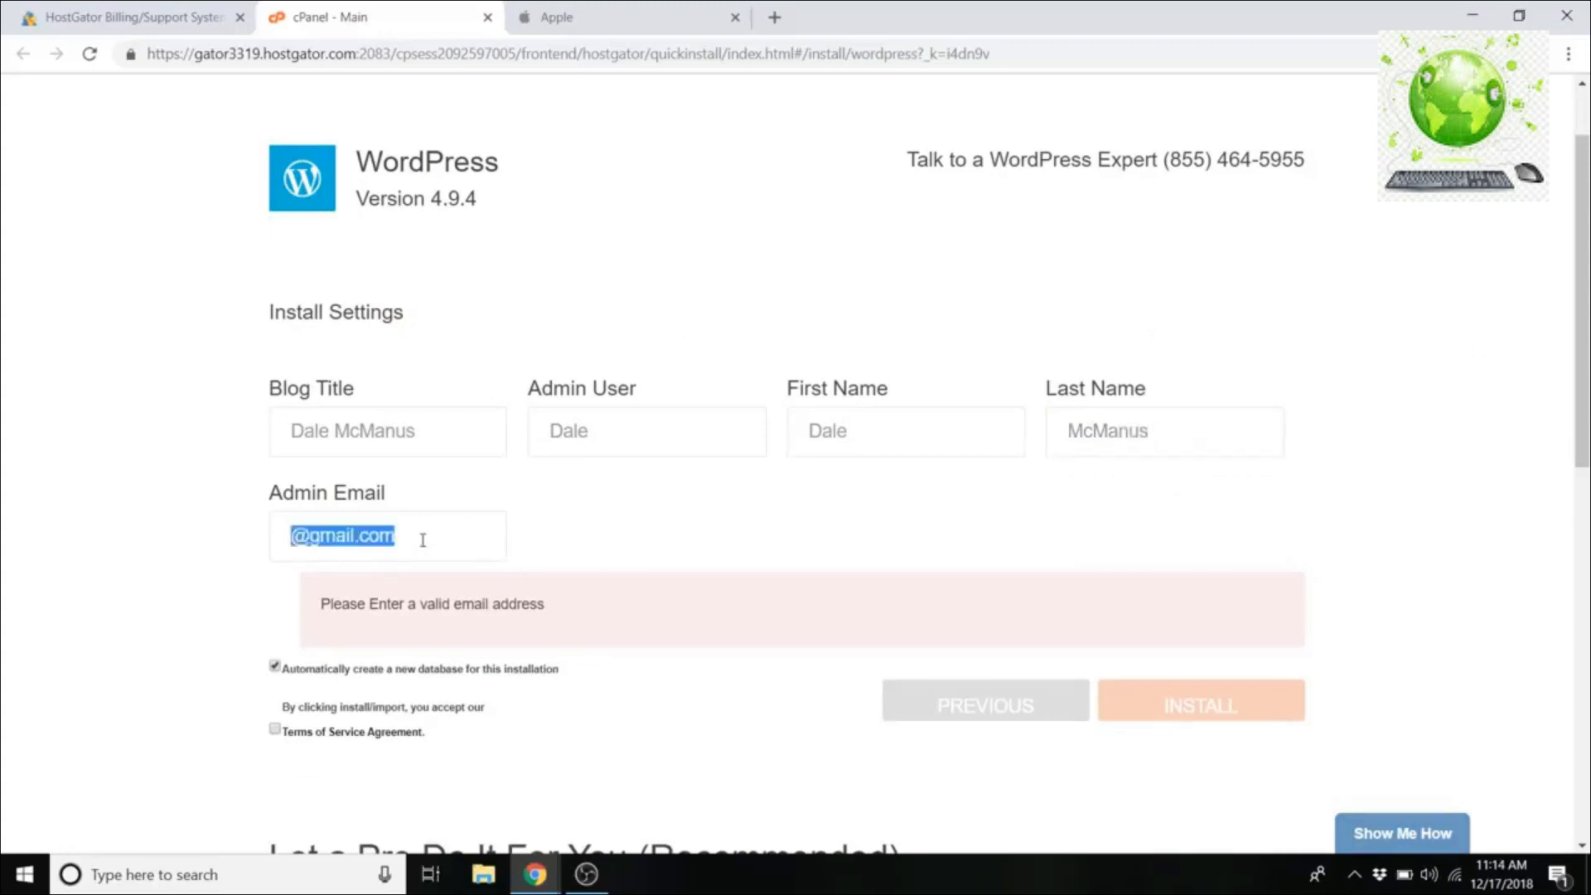
pyautogui.write('create')
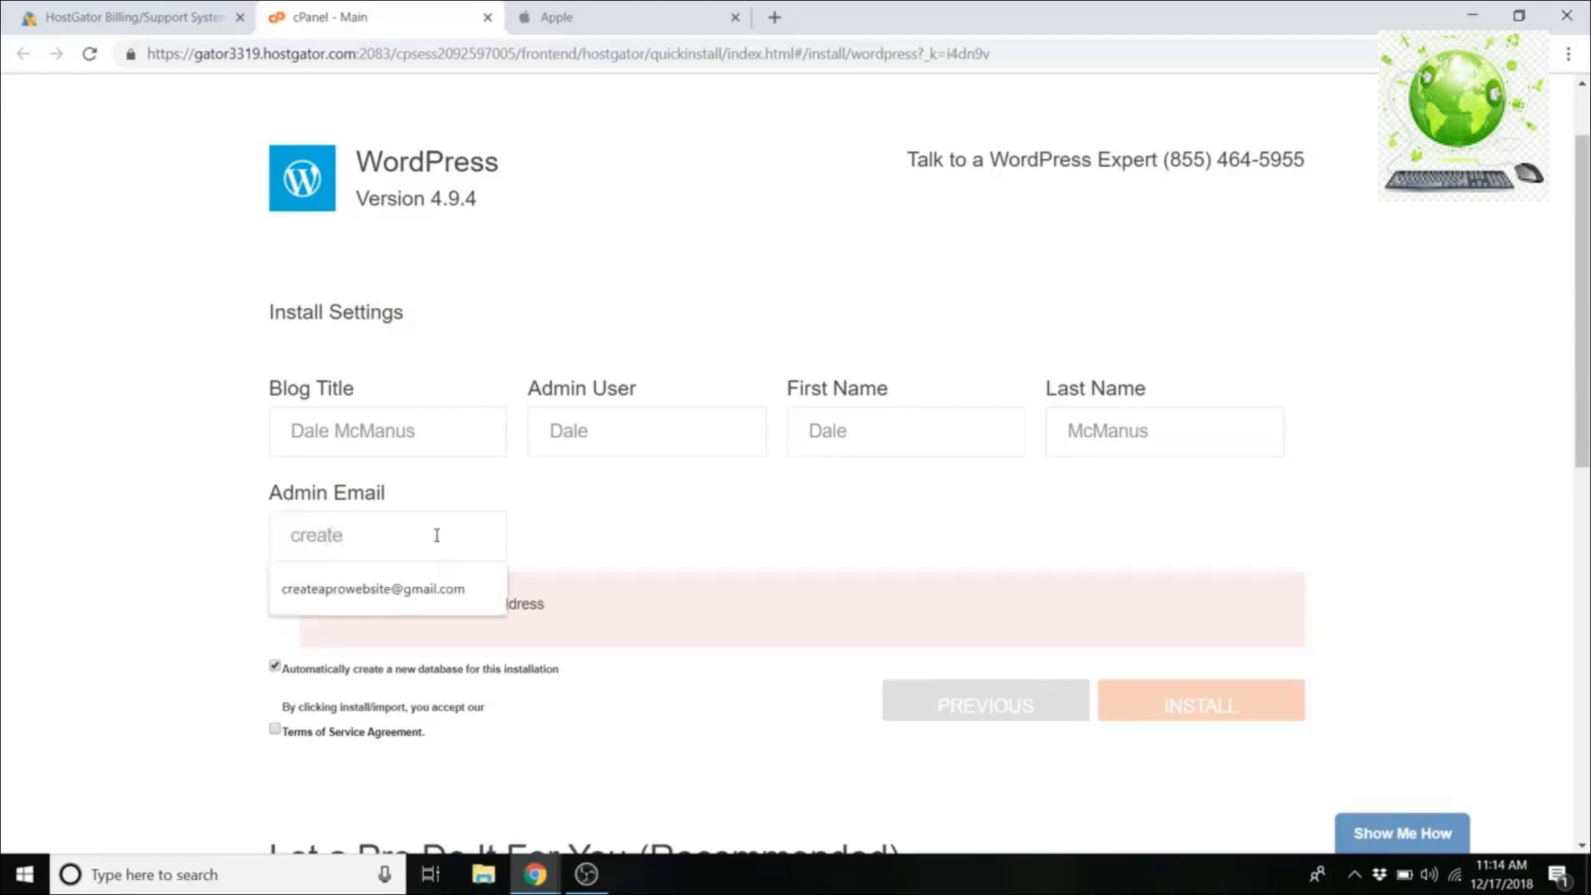
pyautogui.click(457, 595)
pyautogui.scroll(-1, 622, 605)
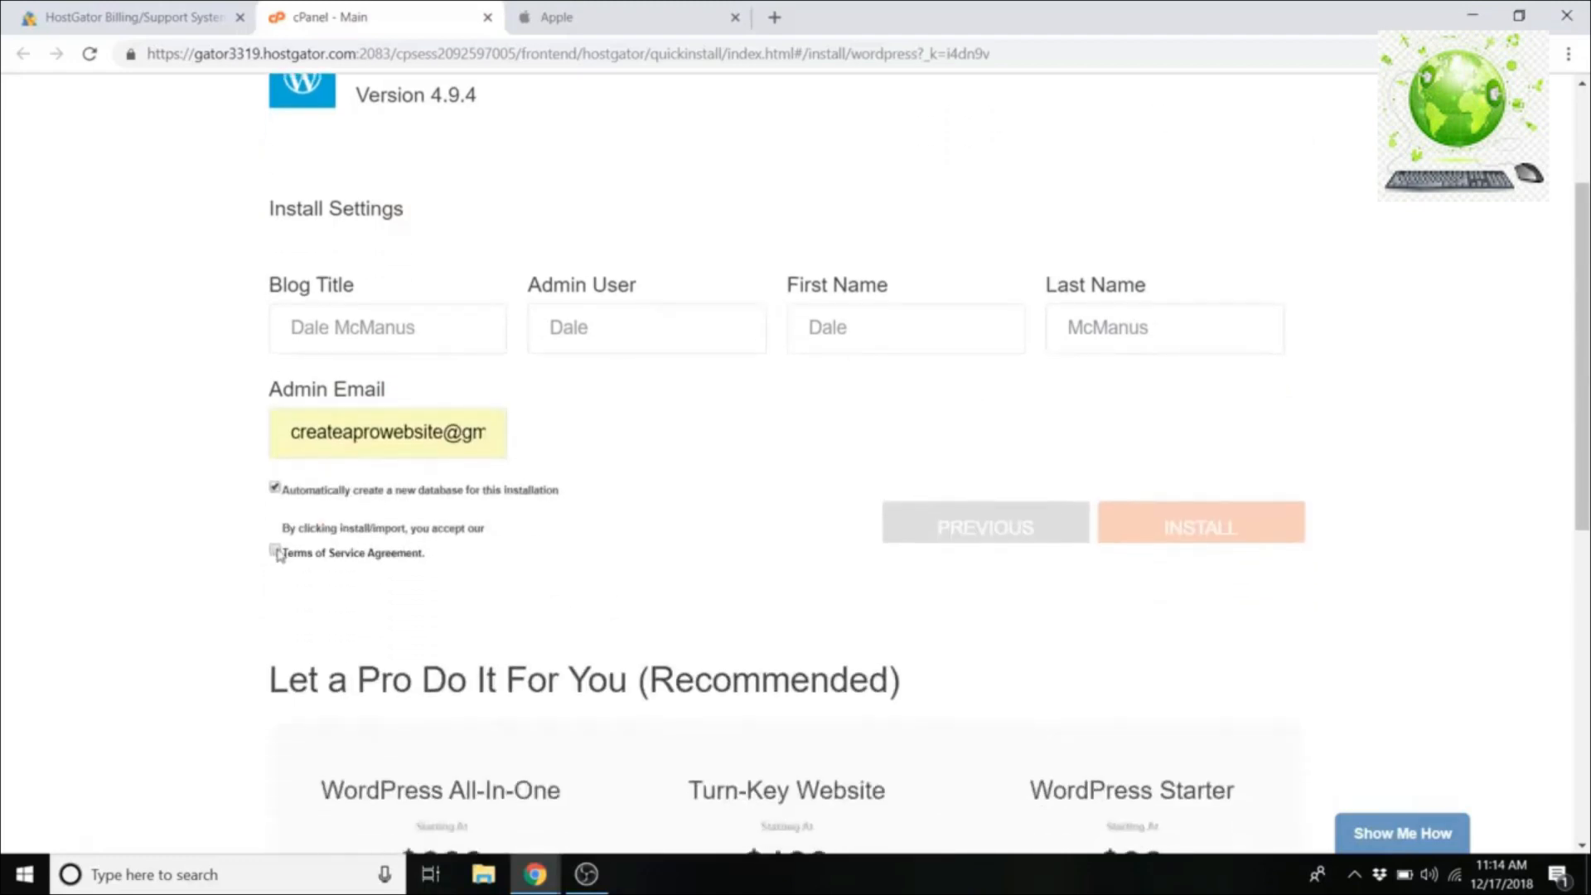
pyautogui.click(275, 551)
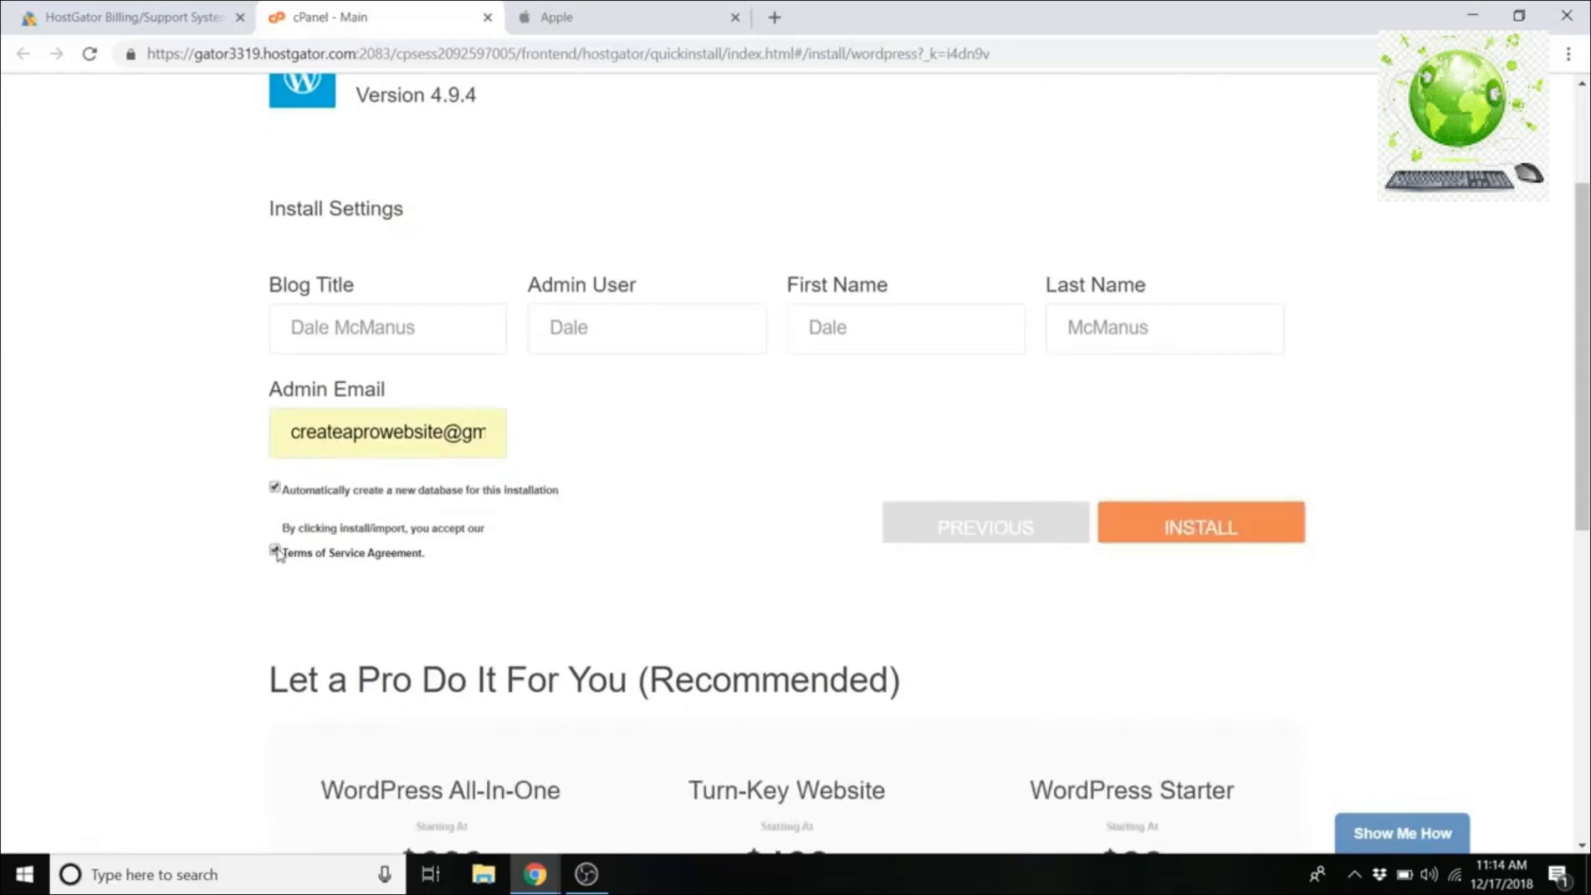
pyautogui.click(1196, 528)
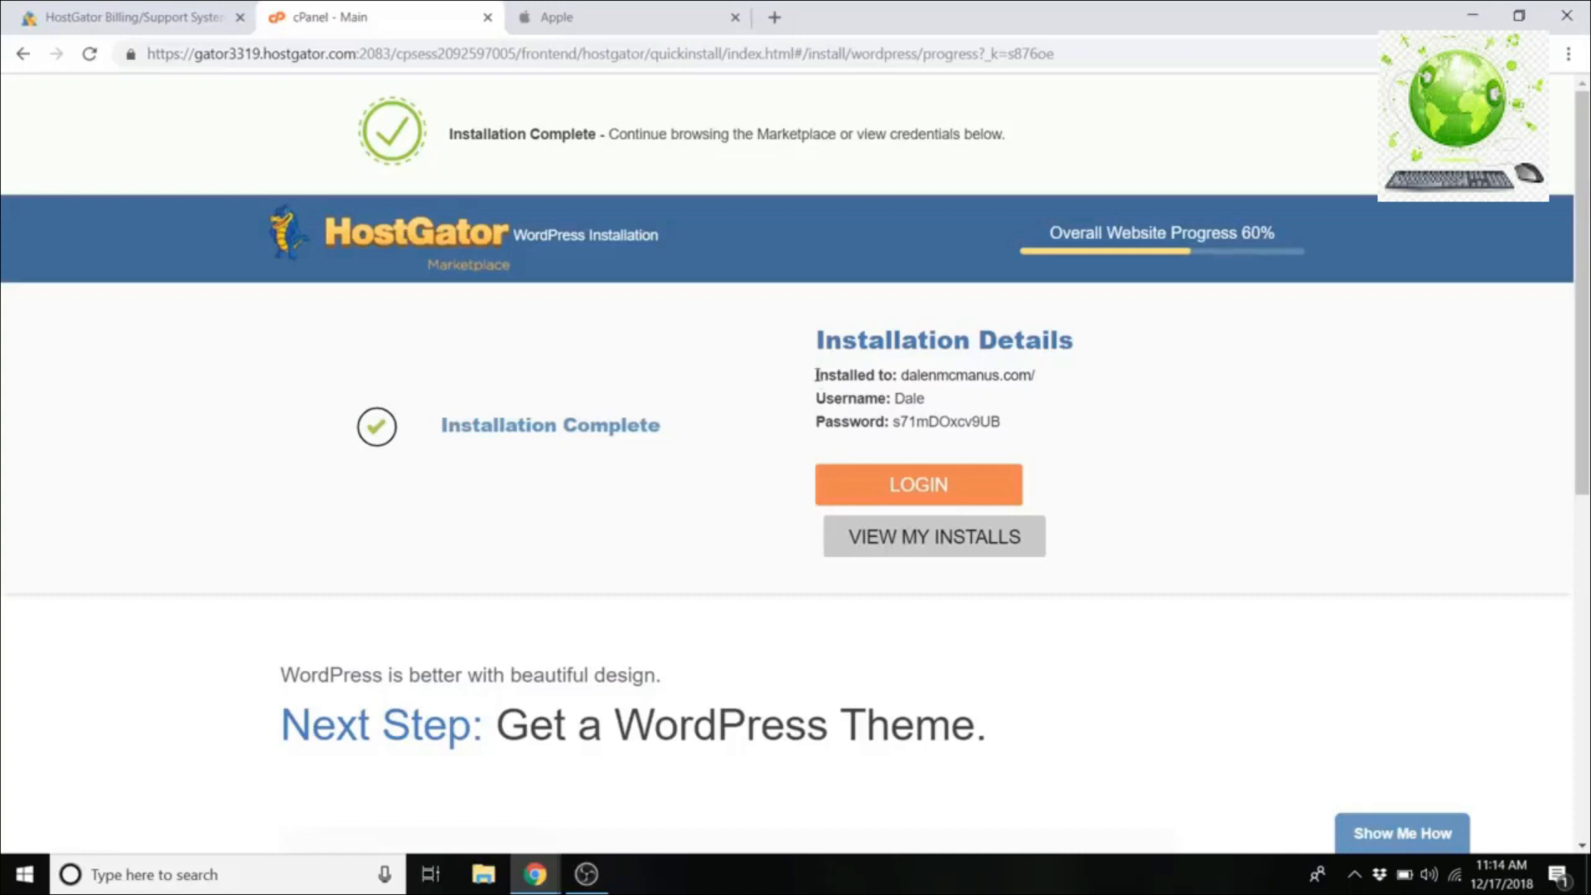
# Step: Copy the WordPress installation details, including login credentials, and log in to the new site
pyautogui.moveTo(817, 375); pyautogui.dragTo(1008, 427)
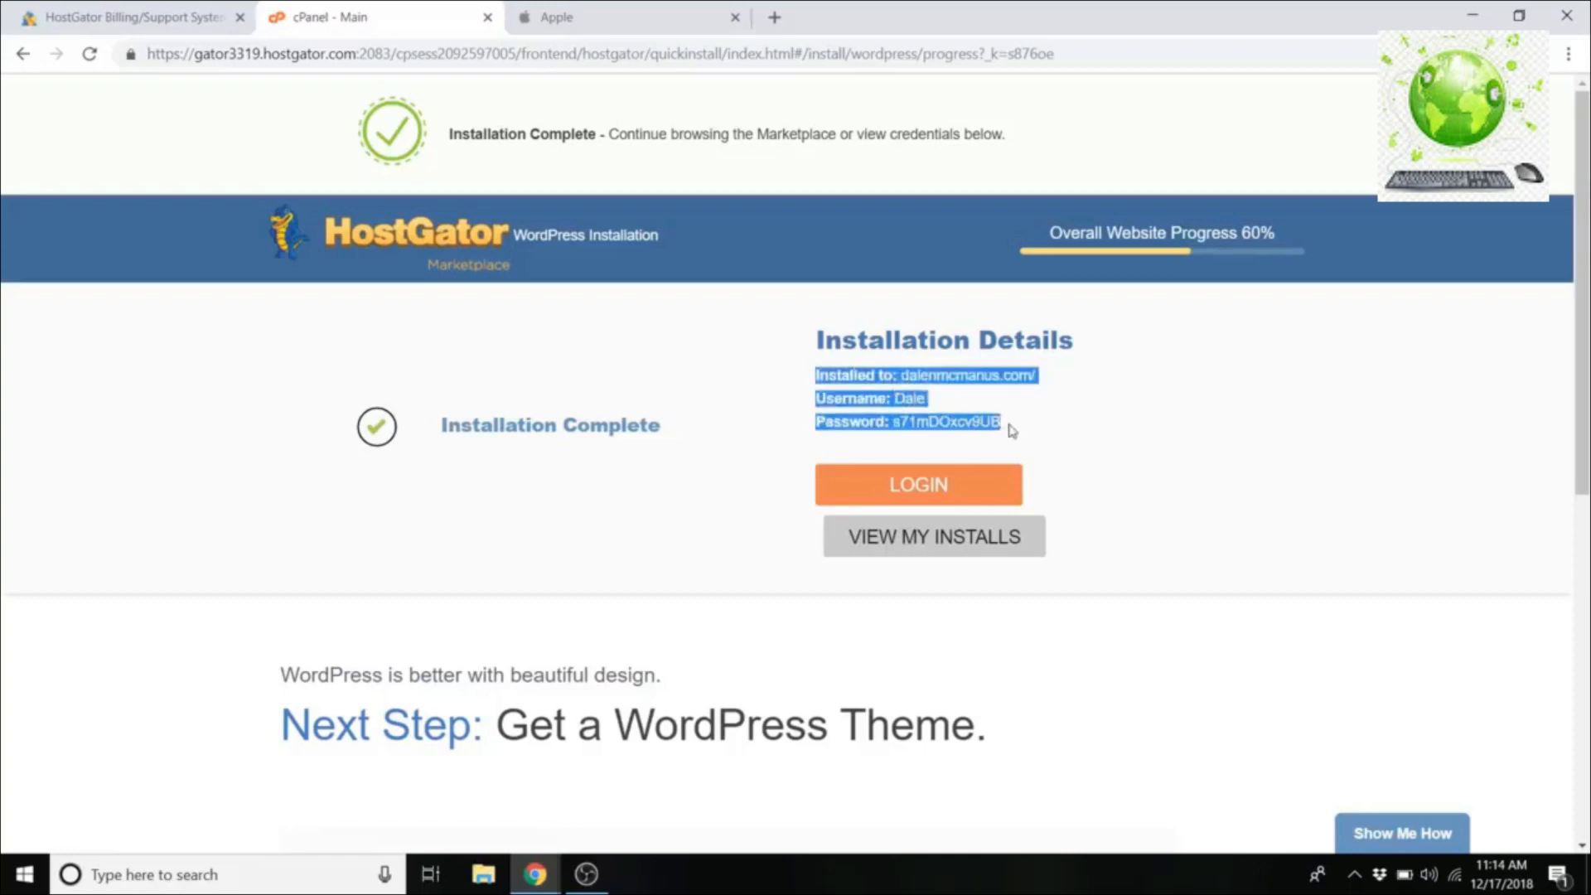
pyautogui.rightClick(855, 380)
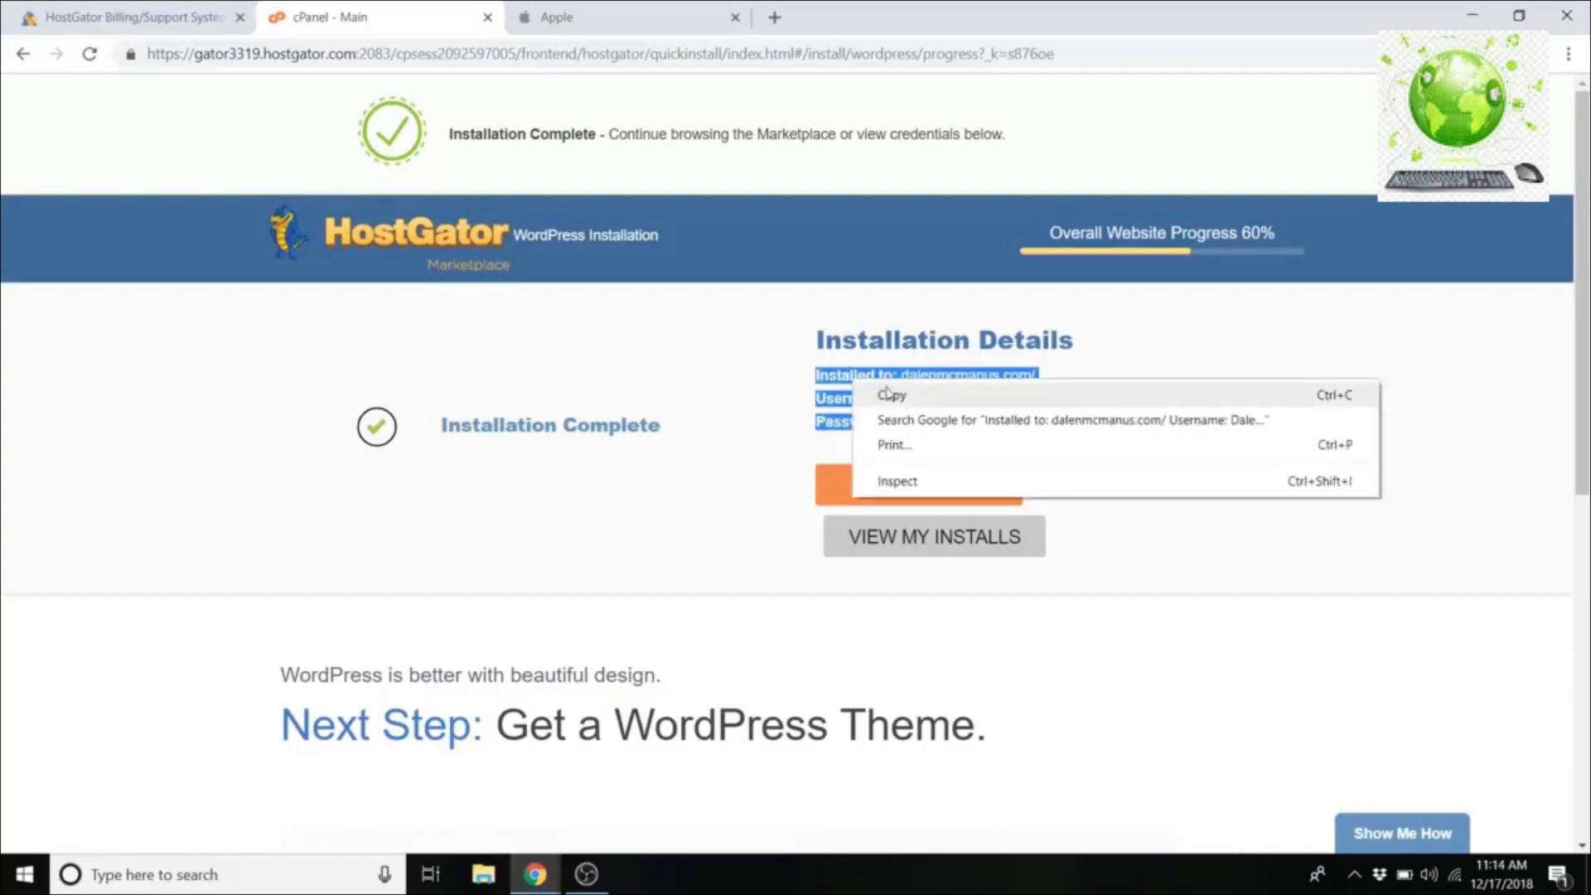
pyautogui.click(897, 396)
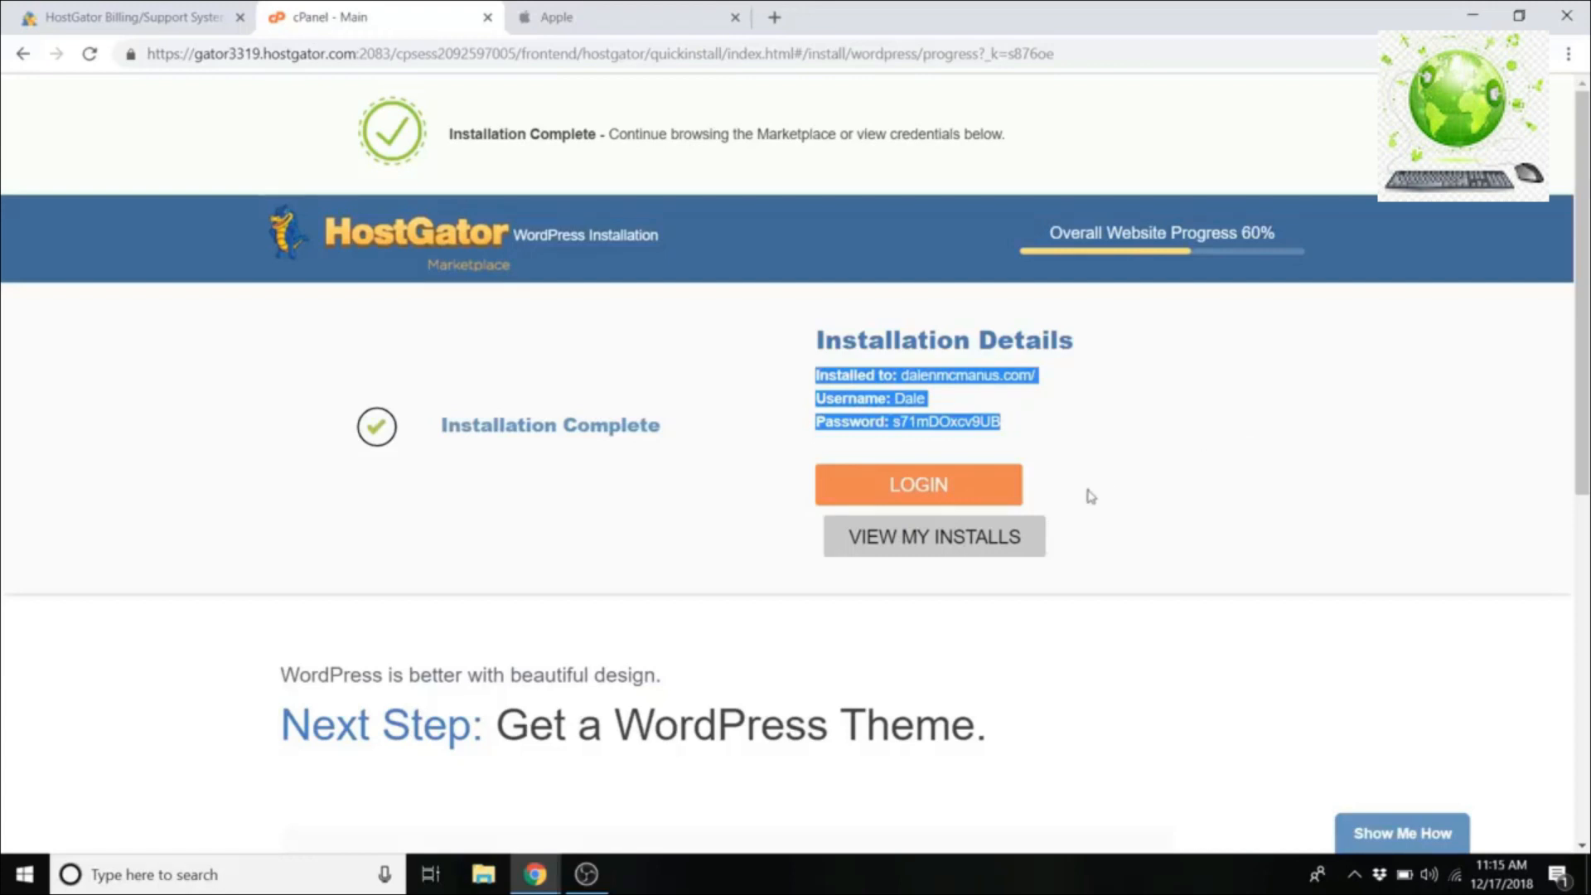
pyautogui.click(929, 489)
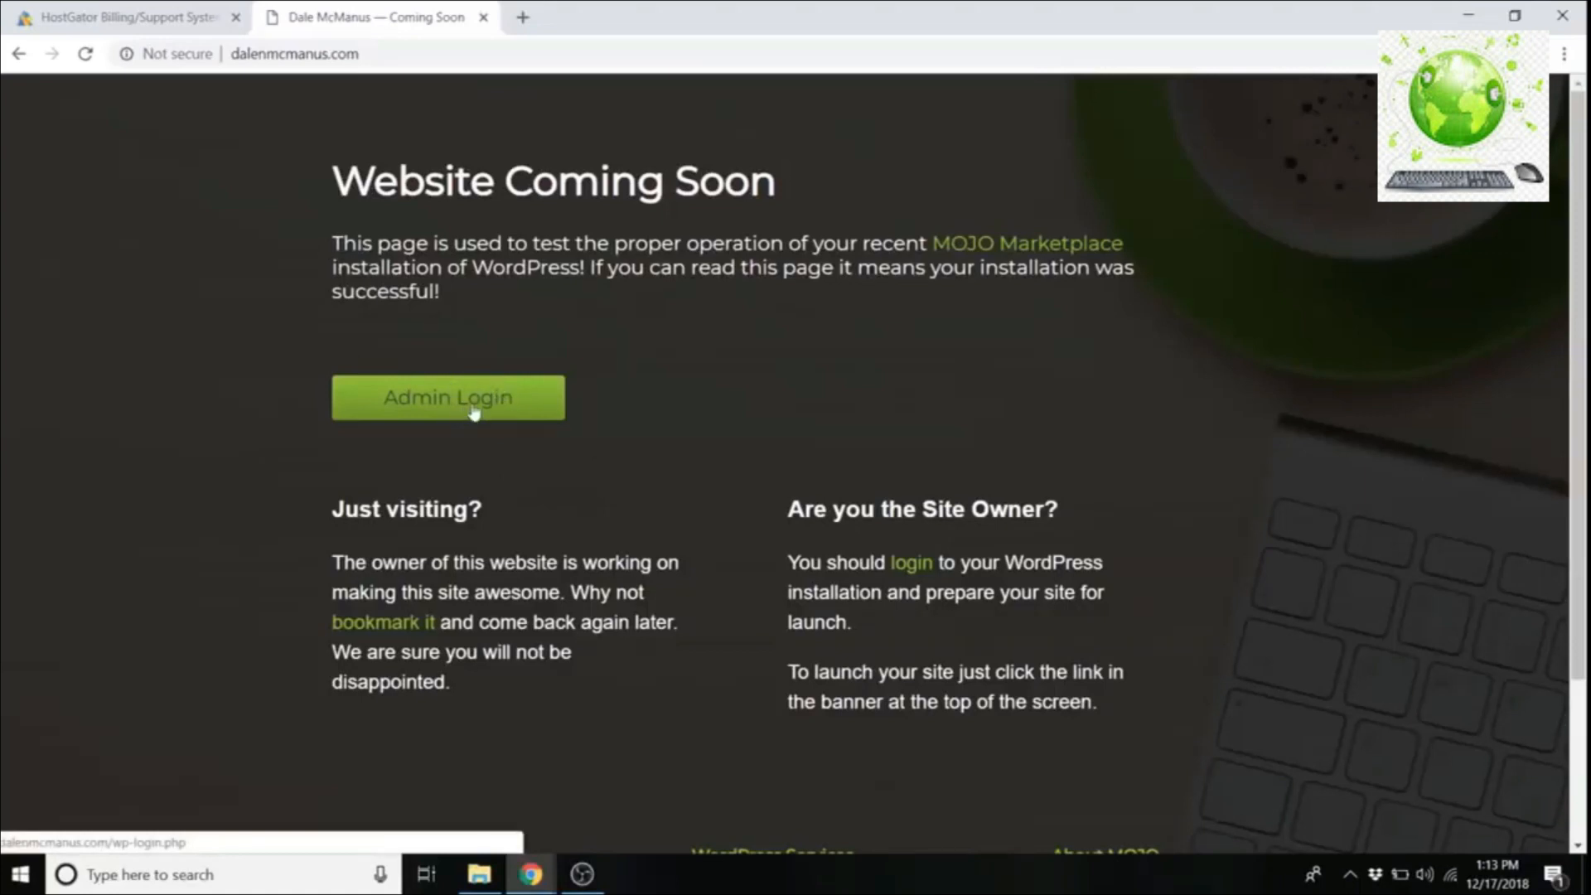
# Step: Go to the site's /wp-admin login address
pyautogui.click(395, 56)
pyautogui.click(404, 56)
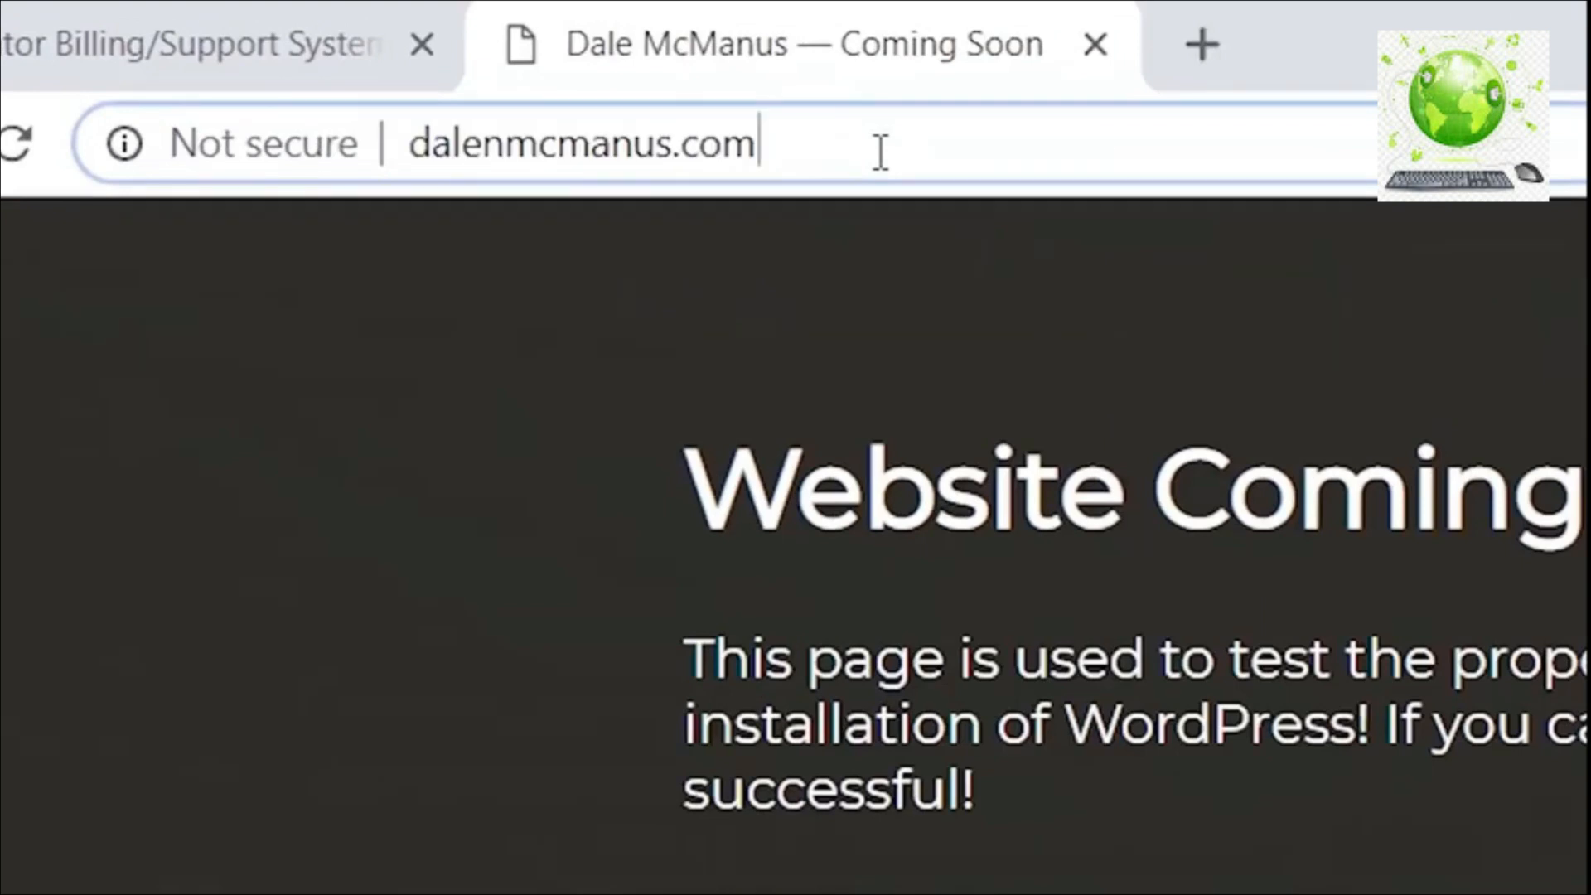
pyautogui.write('/wp-admin')
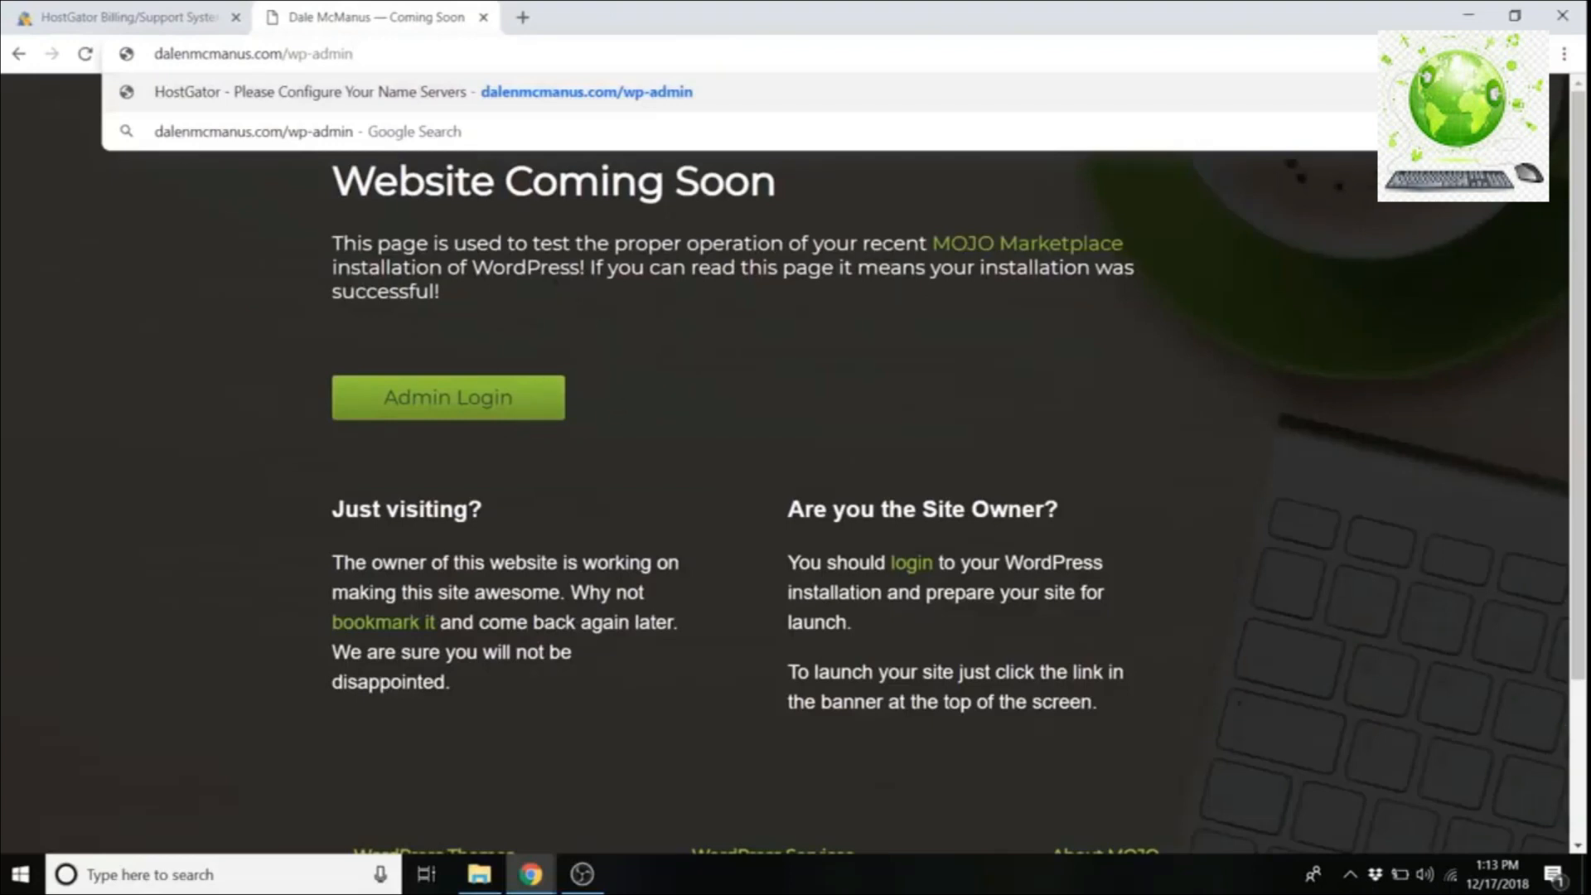
pyautogui.press('Return')
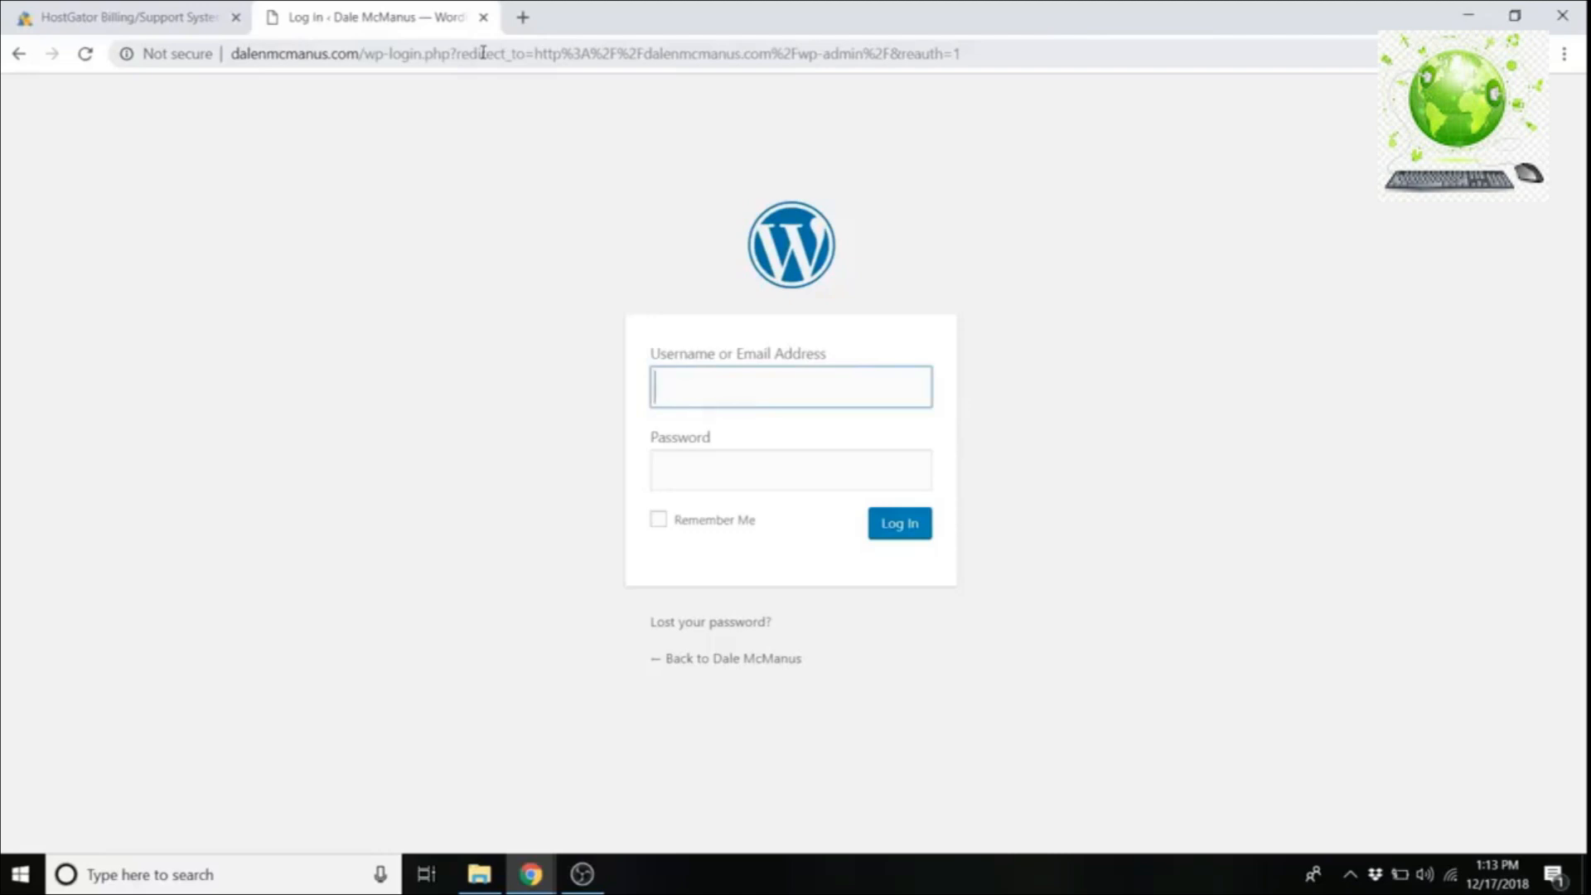
# Step: Sign in as admin user 'dale' with the pasted saved password
pyautogui.write('dale')
pyautogui.click(426, 372)
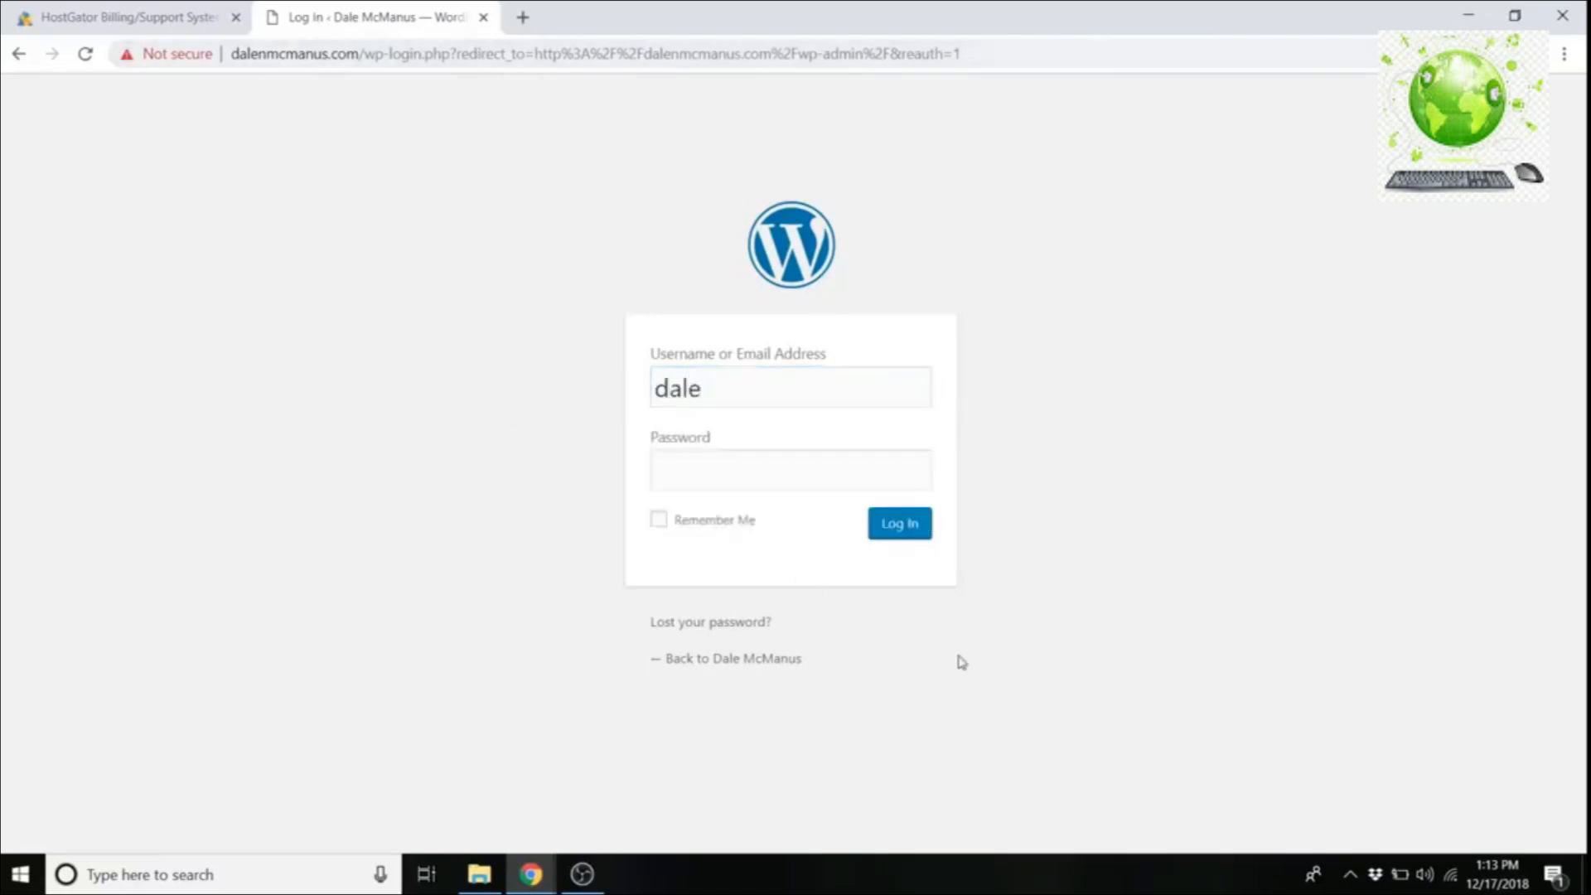
pyautogui.click(712, 475)
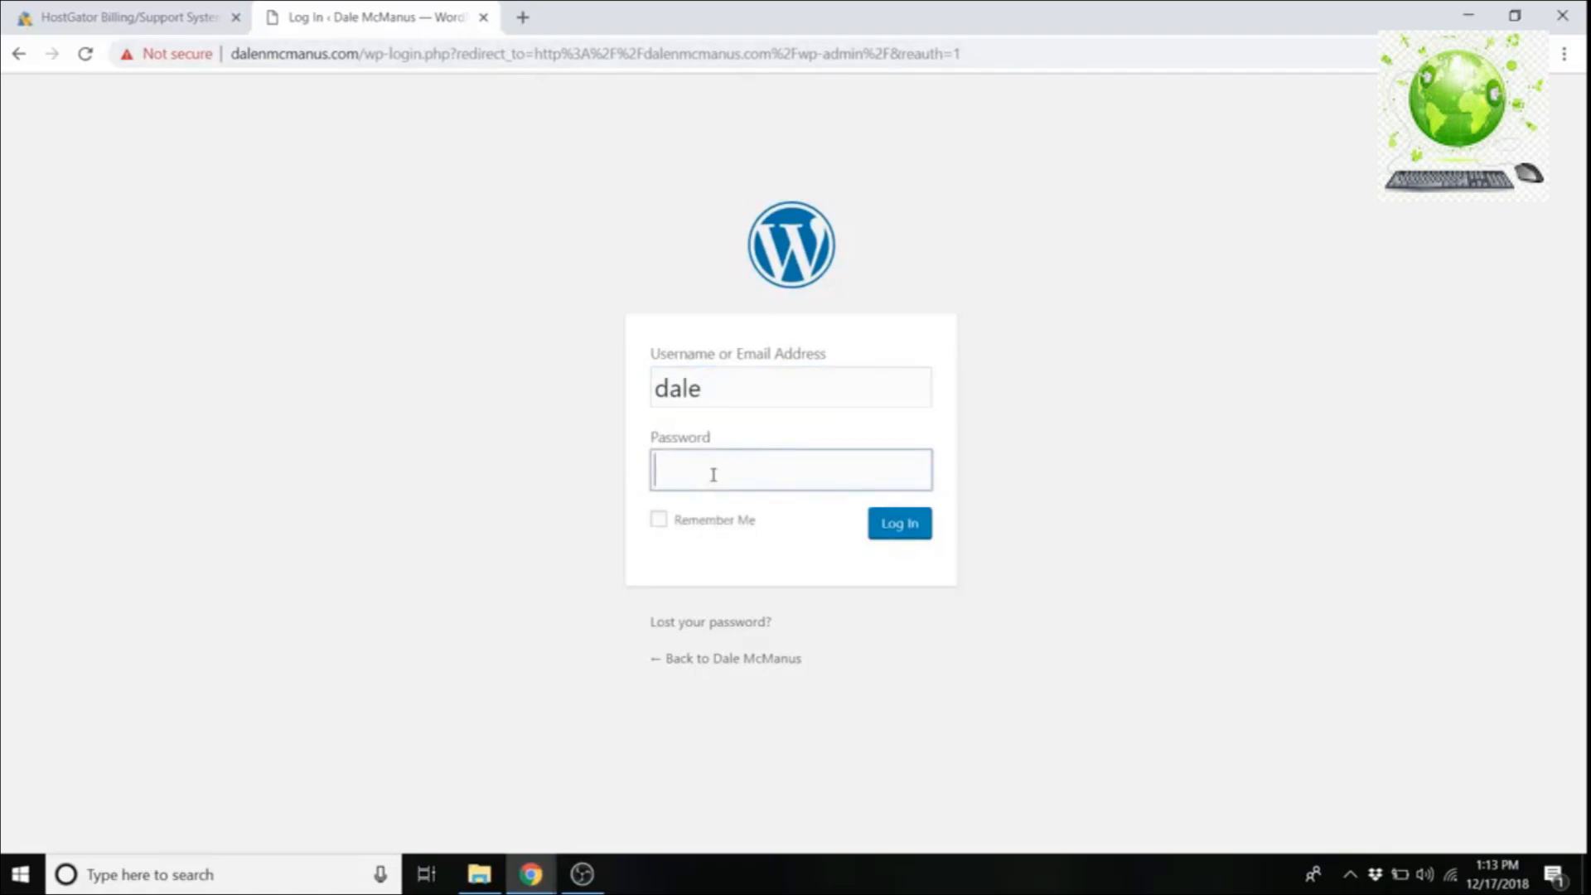
pyautogui.rightClick(712, 475)
pyautogui.click(789, 313)
pyautogui.click(898, 535)
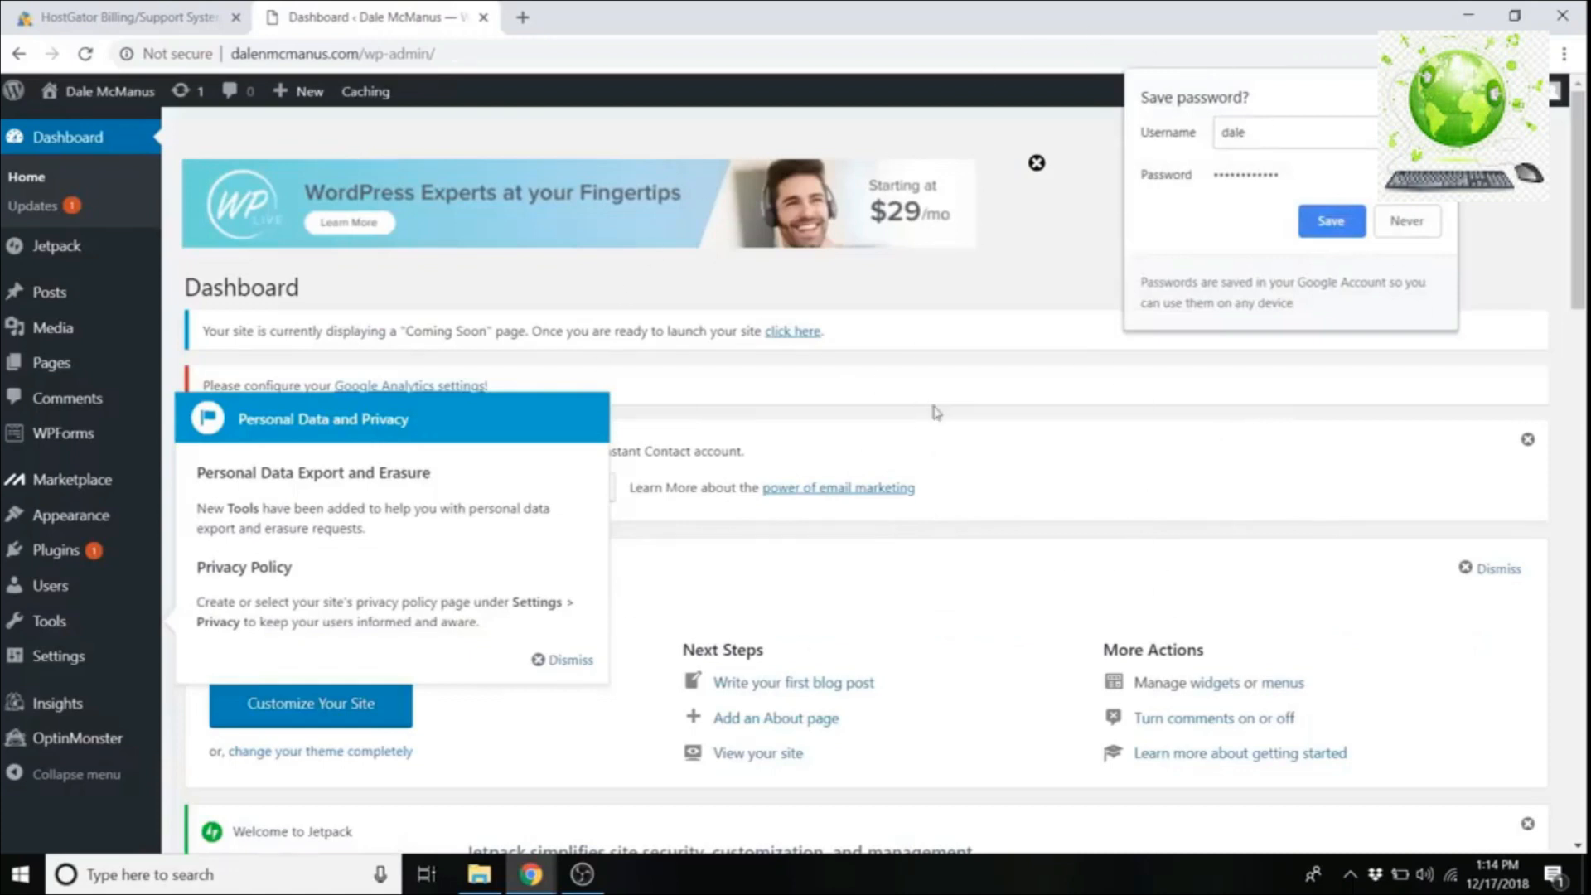
# Step: Decline Chrome's password save and dismiss the privacy, WPForms, Welcome and Jetpack notices
pyautogui.click(1424, 230)
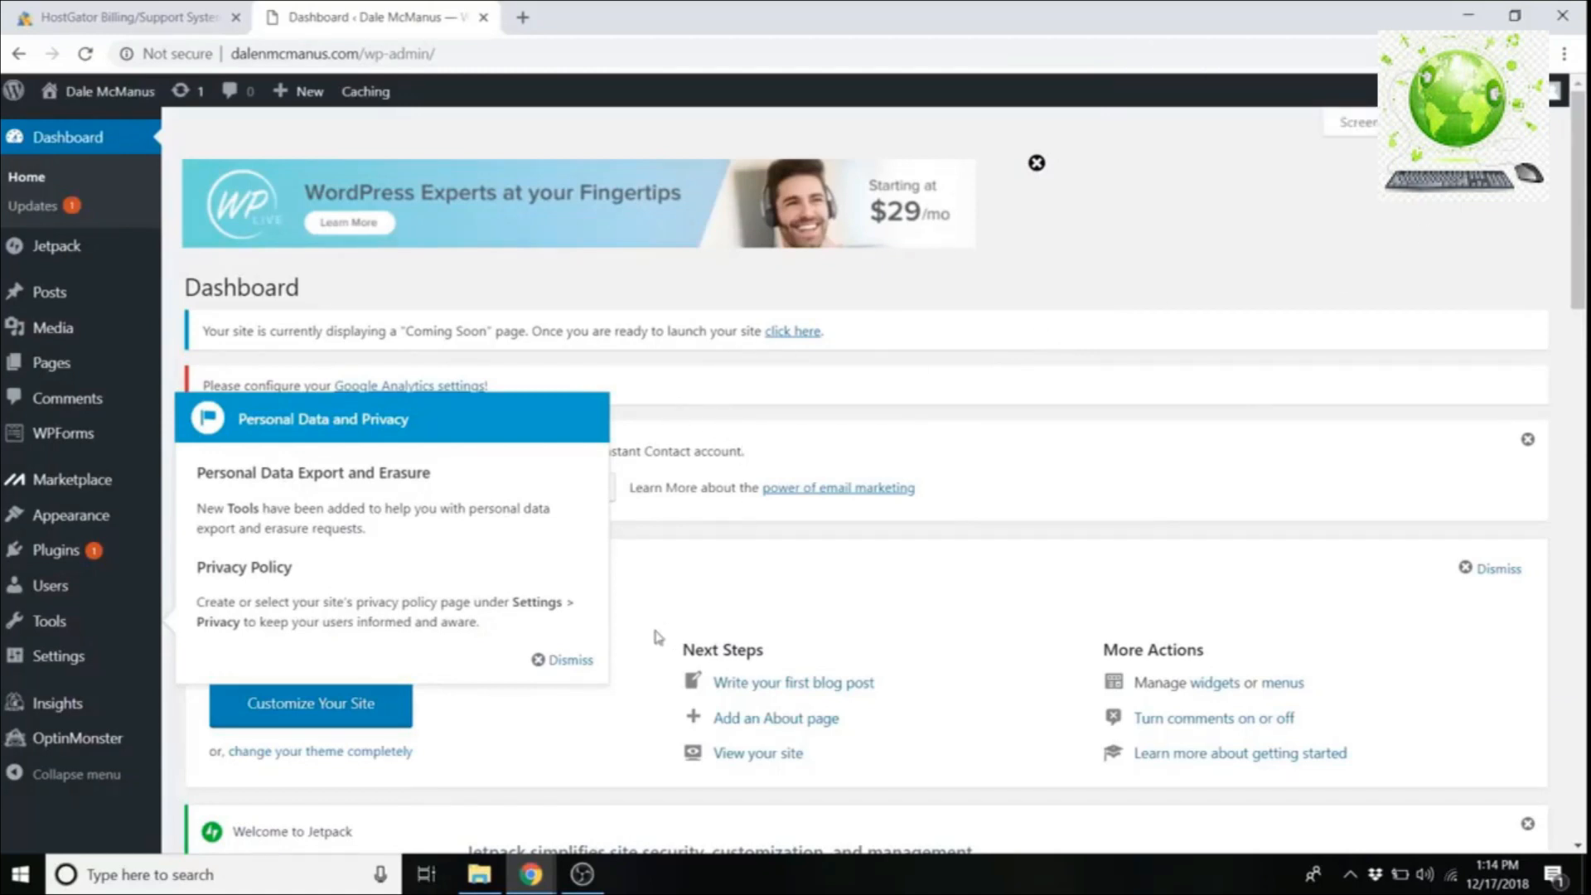
pyautogui.click(567, 662)
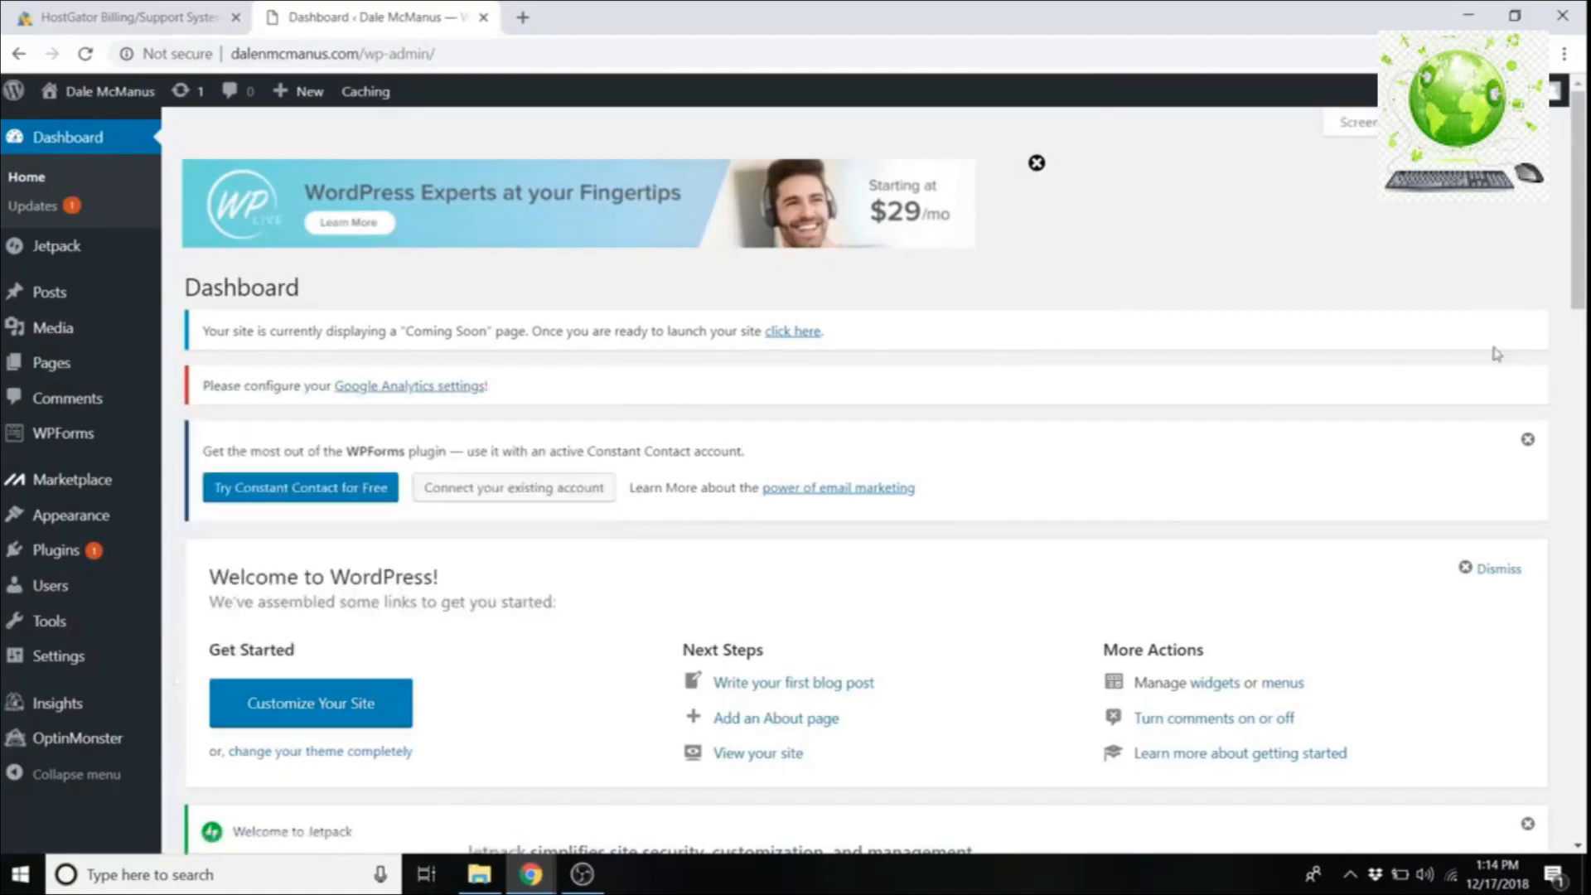
pyautogui.click(1529, 441)
pyautogui.click(1510, 454)
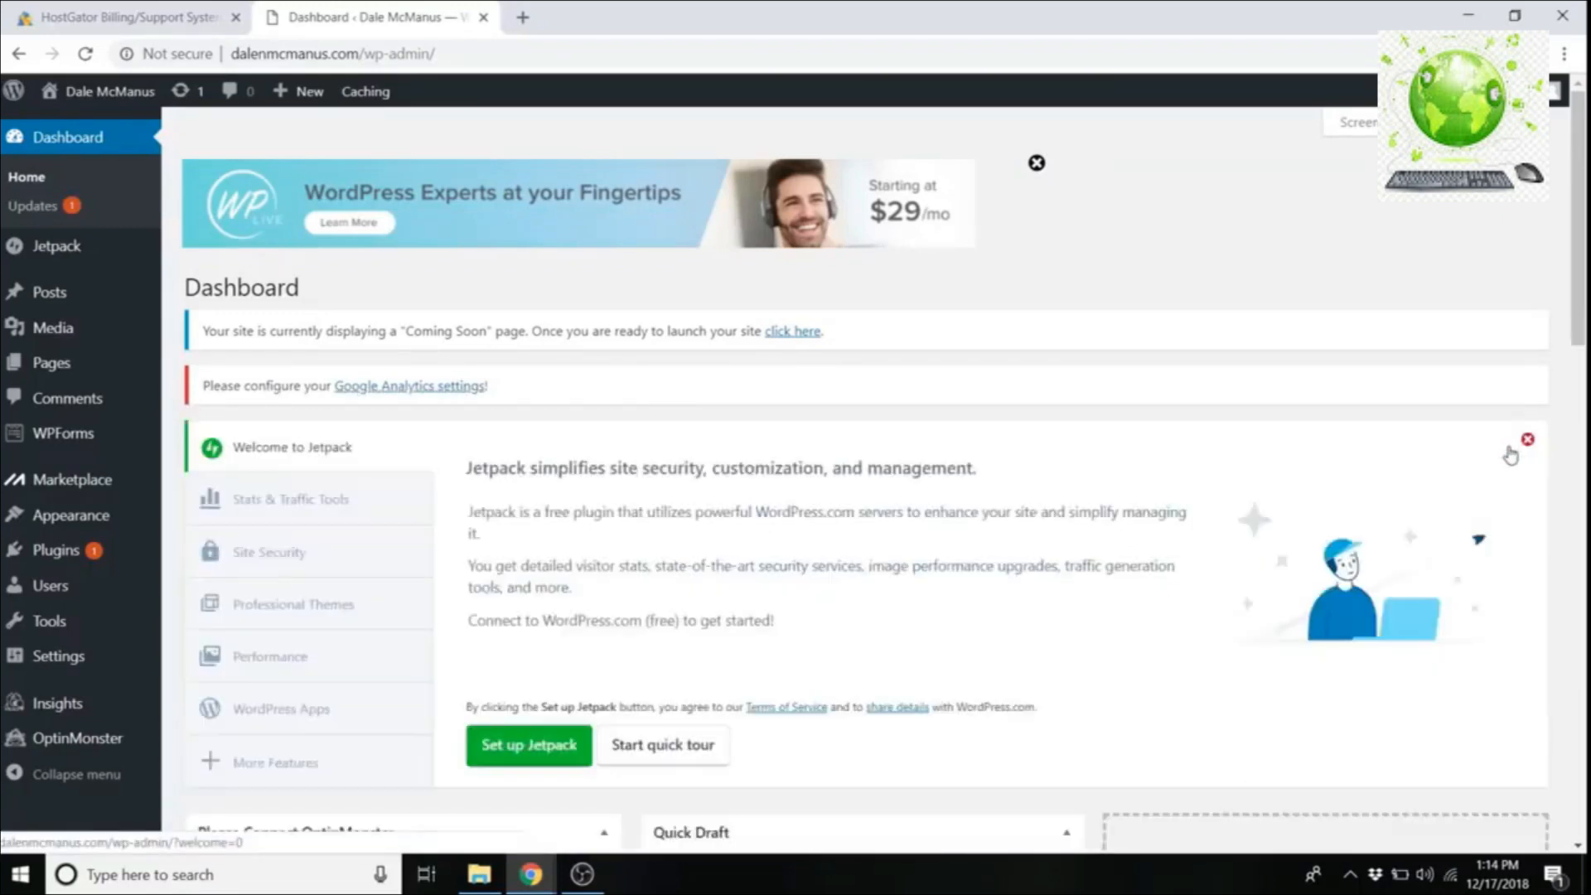
pyautogui.click(1528, 440)
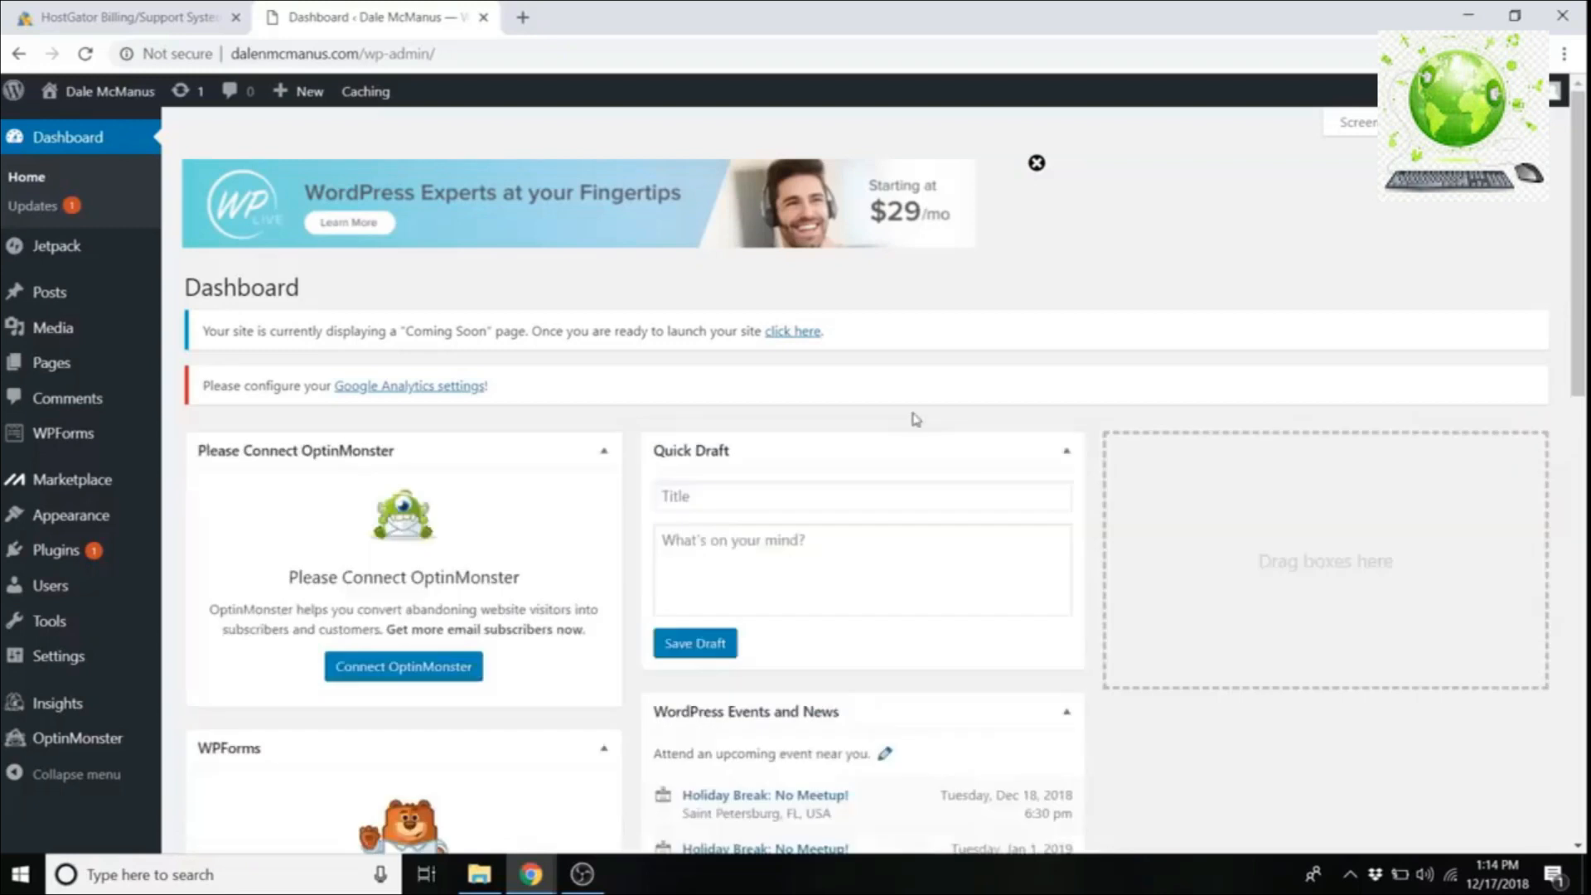
# Step: Collapse the OptinMonster, Quick Draft, WPForms, Events and News, At a Glance and Activity boxes
pyautogui.click(604, 451)
pyautogui.click(1067, 451)
pyautogui.click(604, 511)
pyautogui.click(1067, 511)
pyautogui.scroll(-2, 782, 431)
pyautogui.click(604, 362)
pyautogui.click(604, 631)
pyautogui.click(604, 691)
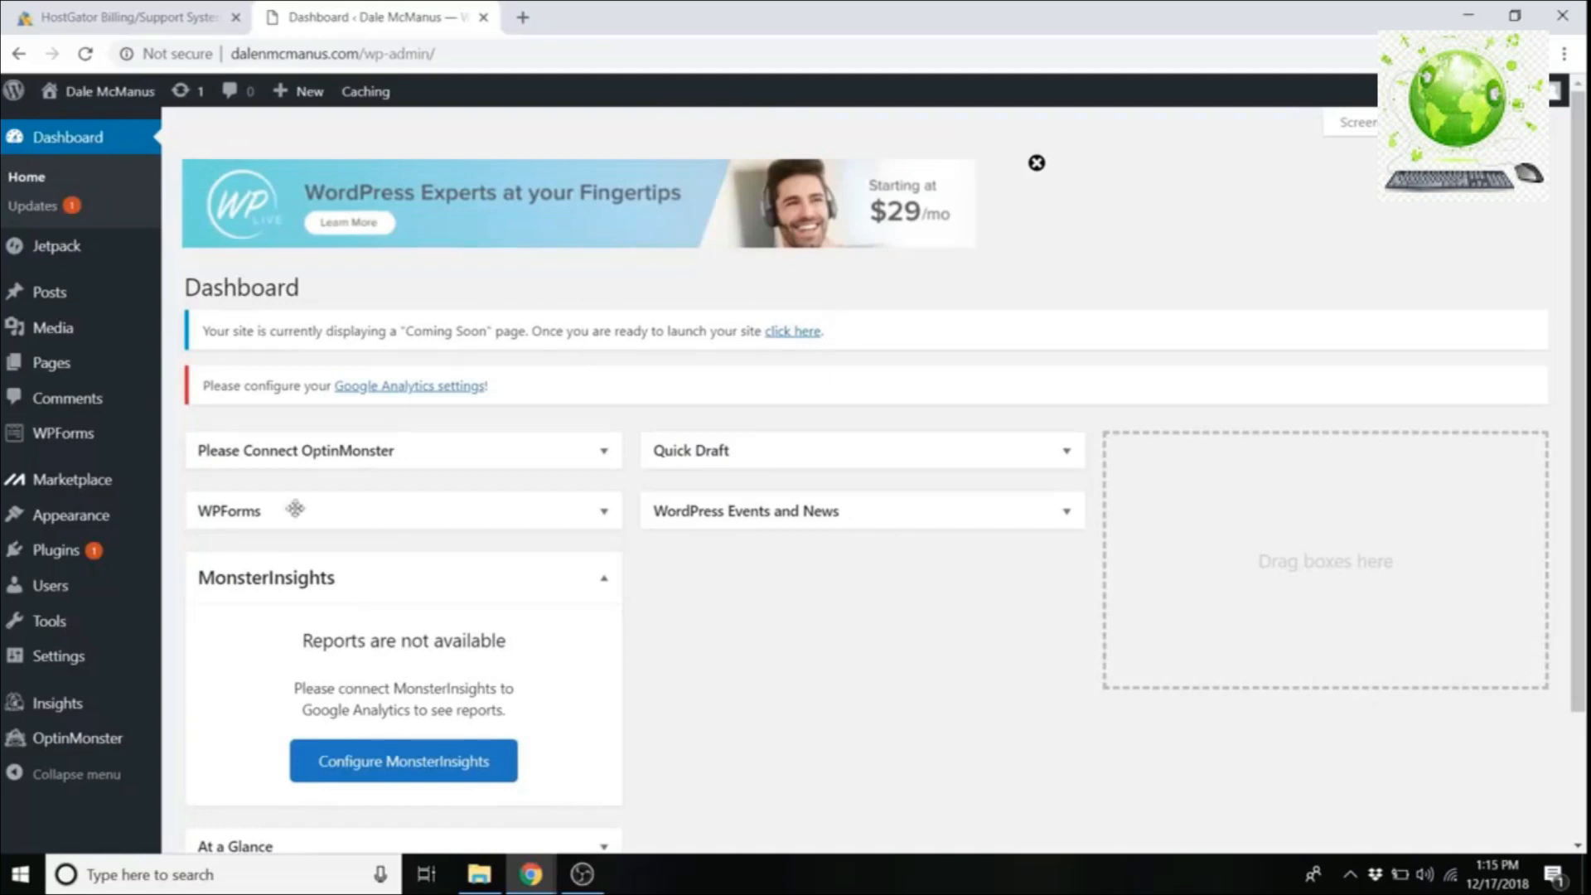
pyautogui.moveTo(60, 604)
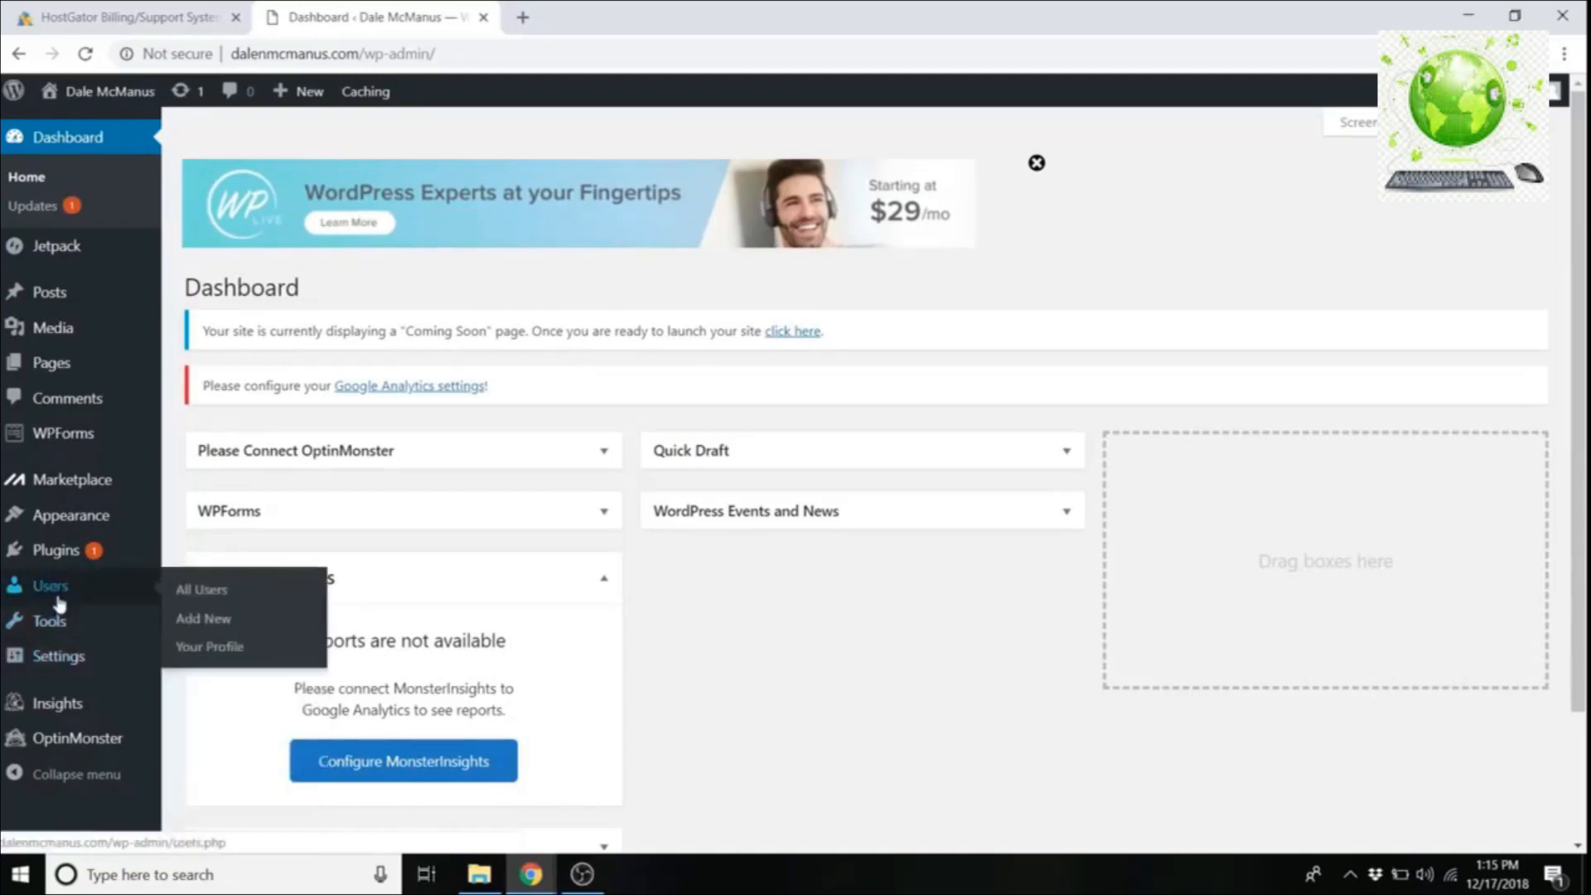
# Step: Open the admin user's profile from All Users
pyautogui.click(207, 597)
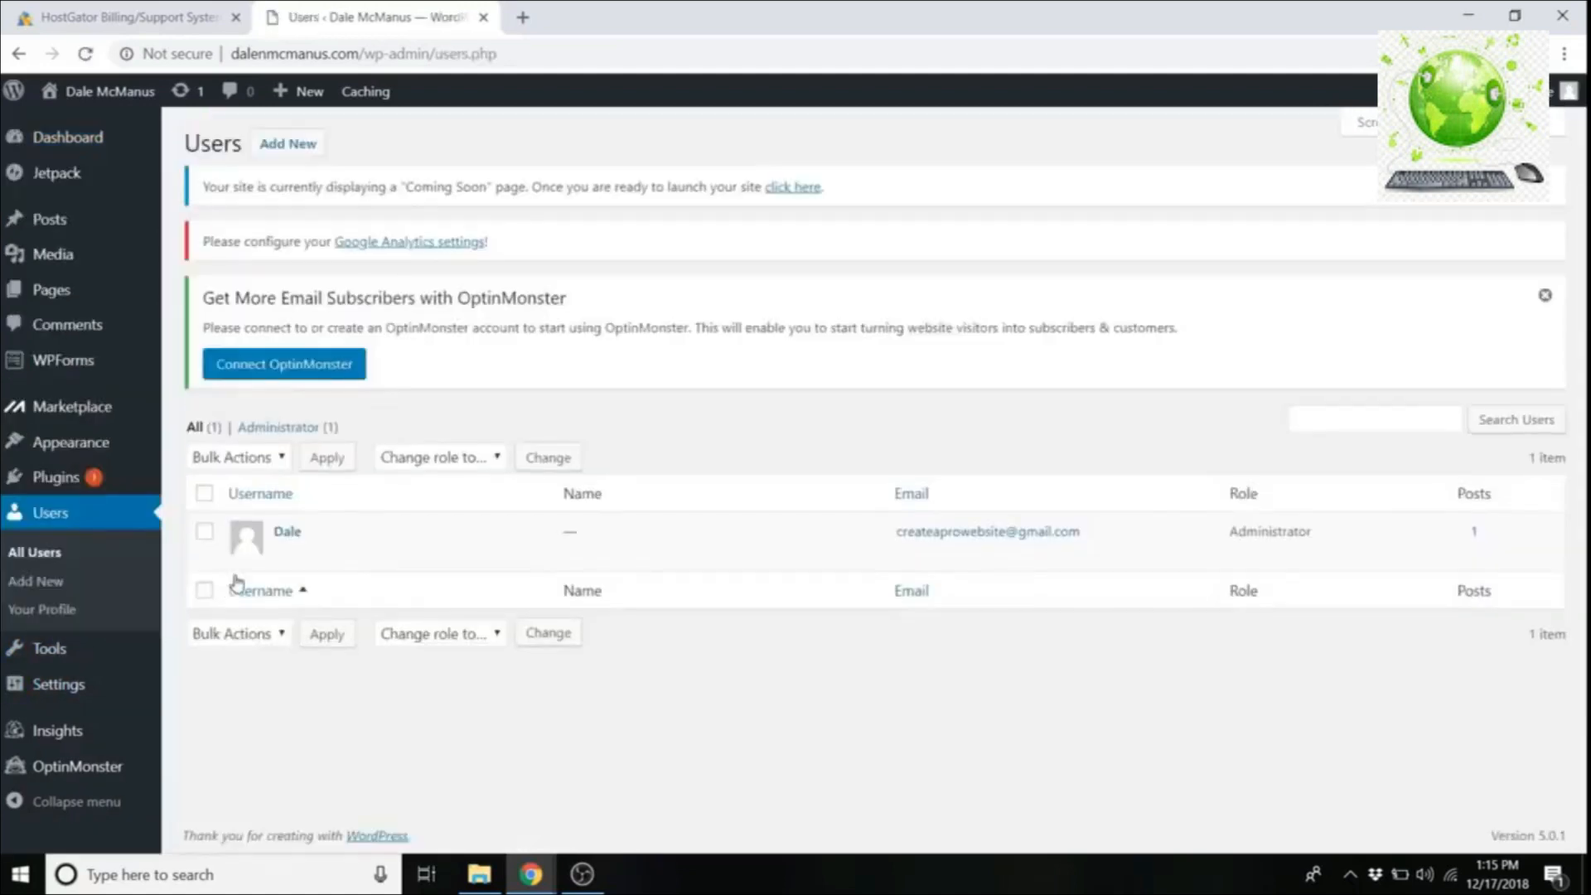
pyautogui.click(288, 535)
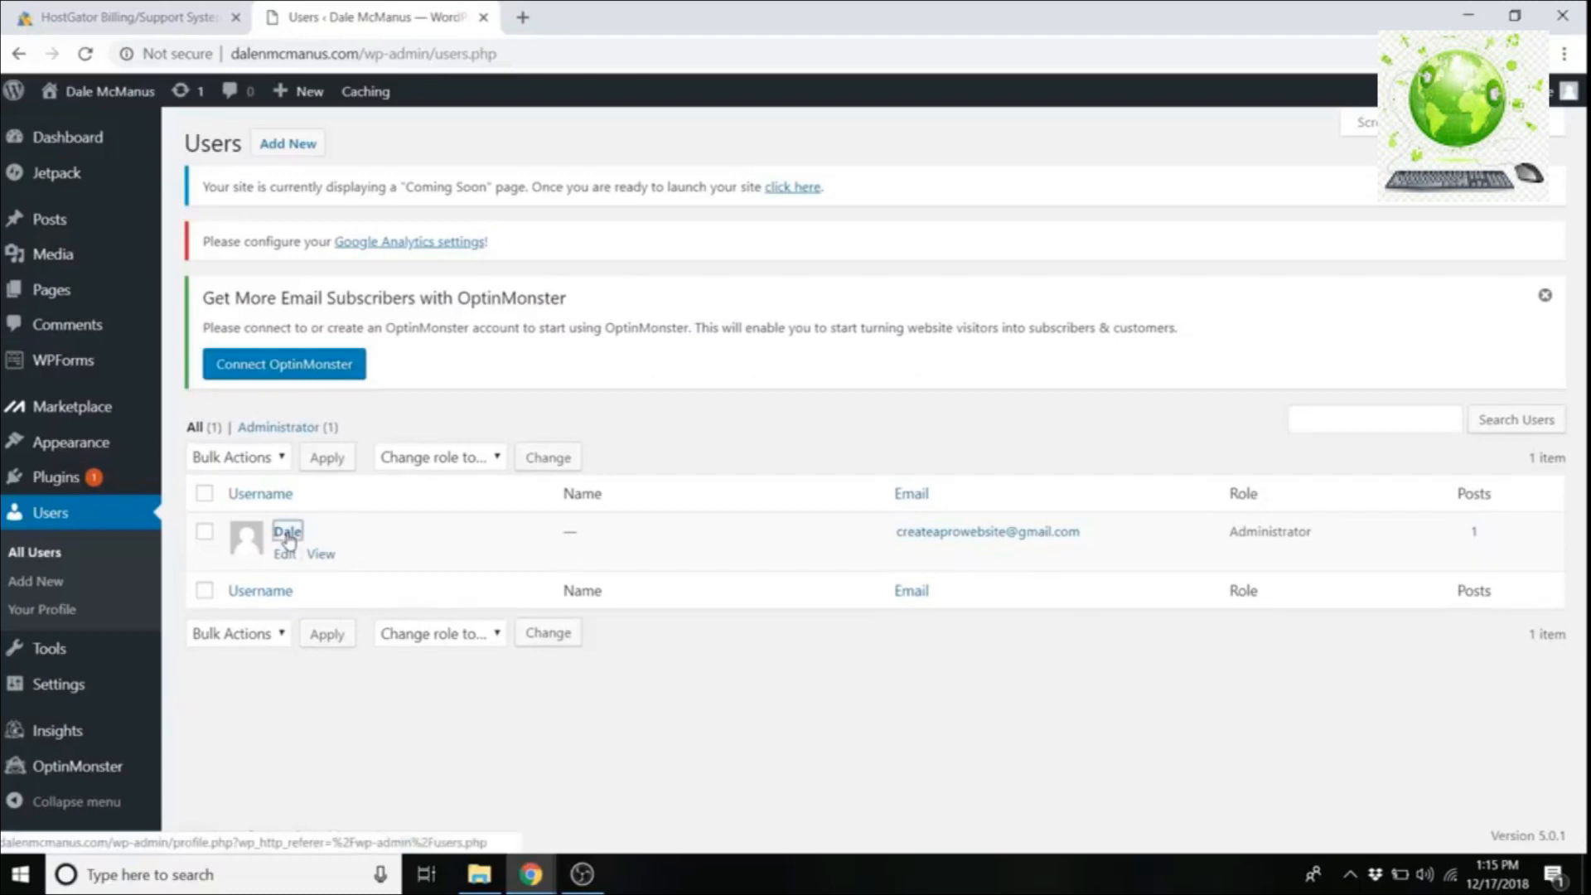
pyautogui.scroll(-3, 427, 487)
pyautogui.scroll(-12, 431, 488)
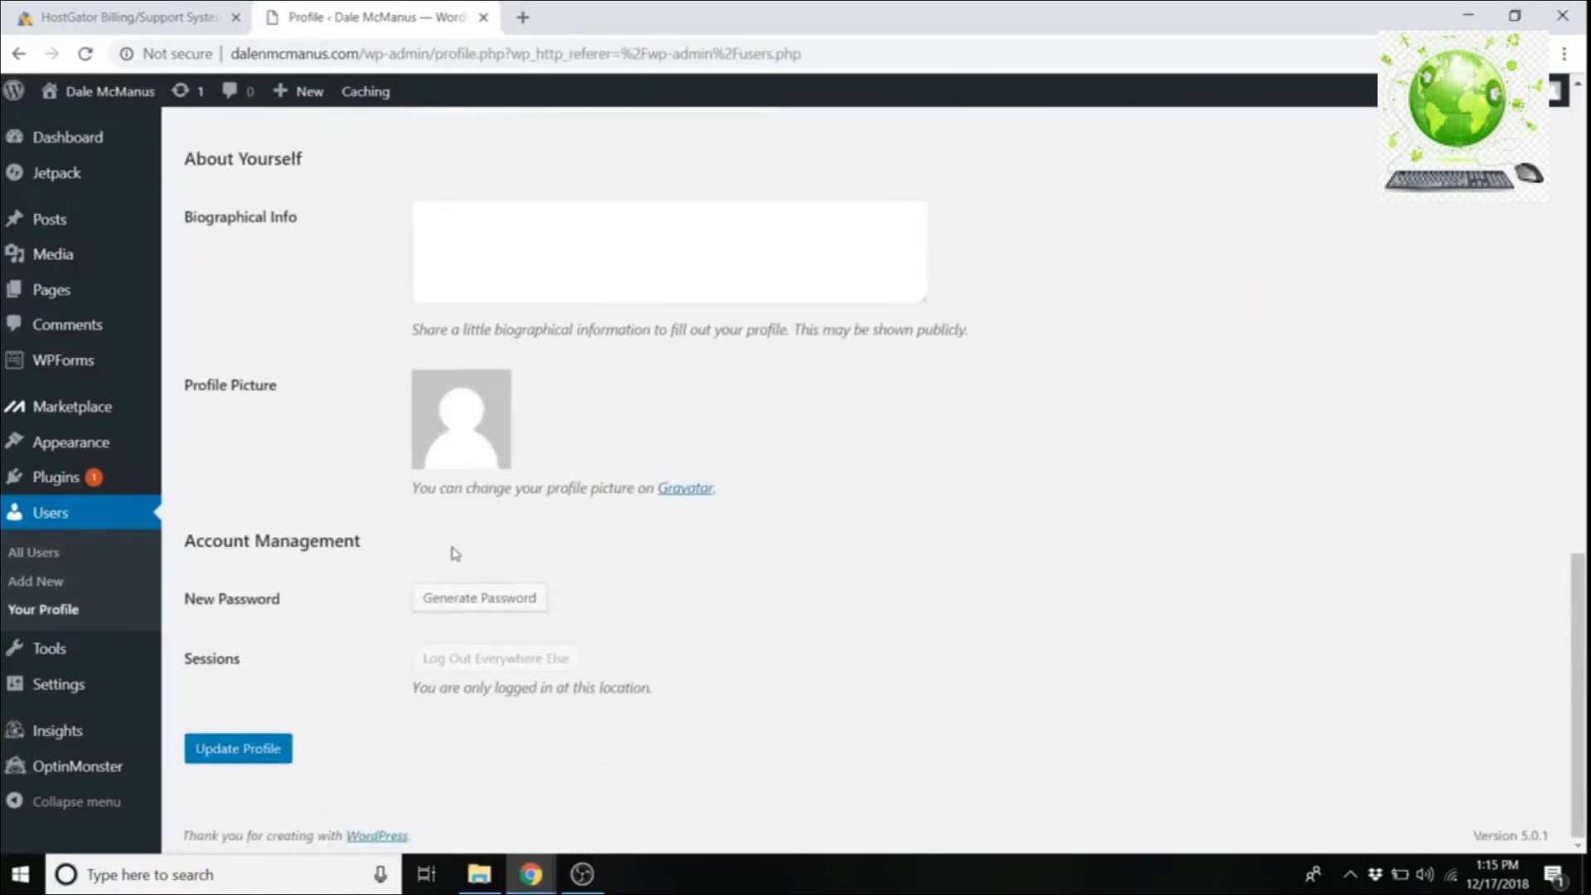
# Step: Replace the generated password with a custom password and update the profile
pyautogui.click(459, 603)
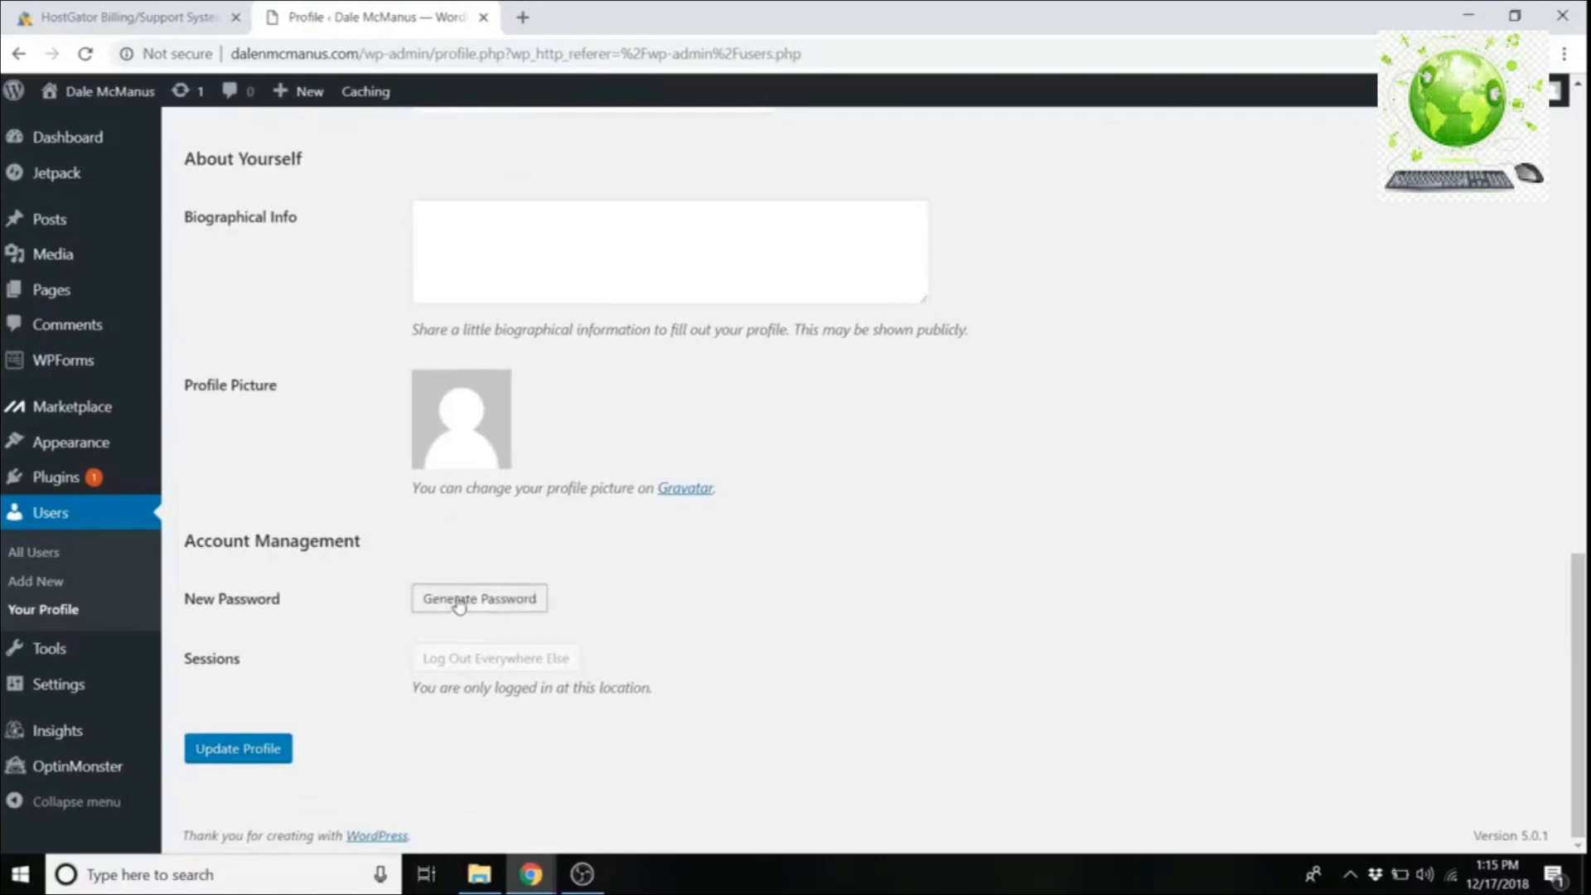
pyautogui.press('BackSpace')
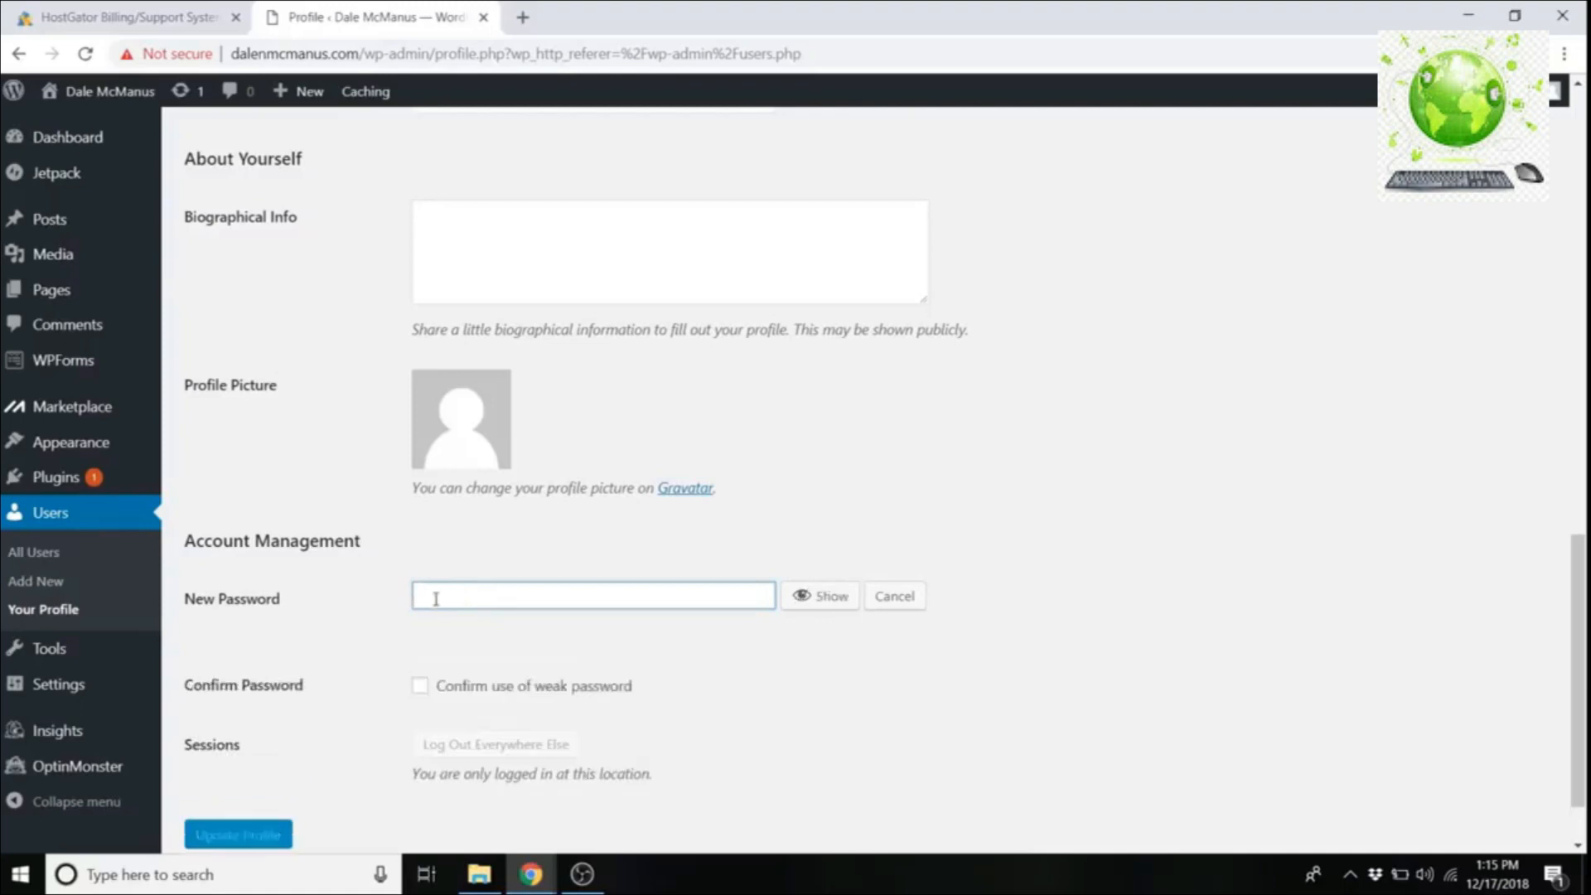
pyautogui.write('••••••••••••••')
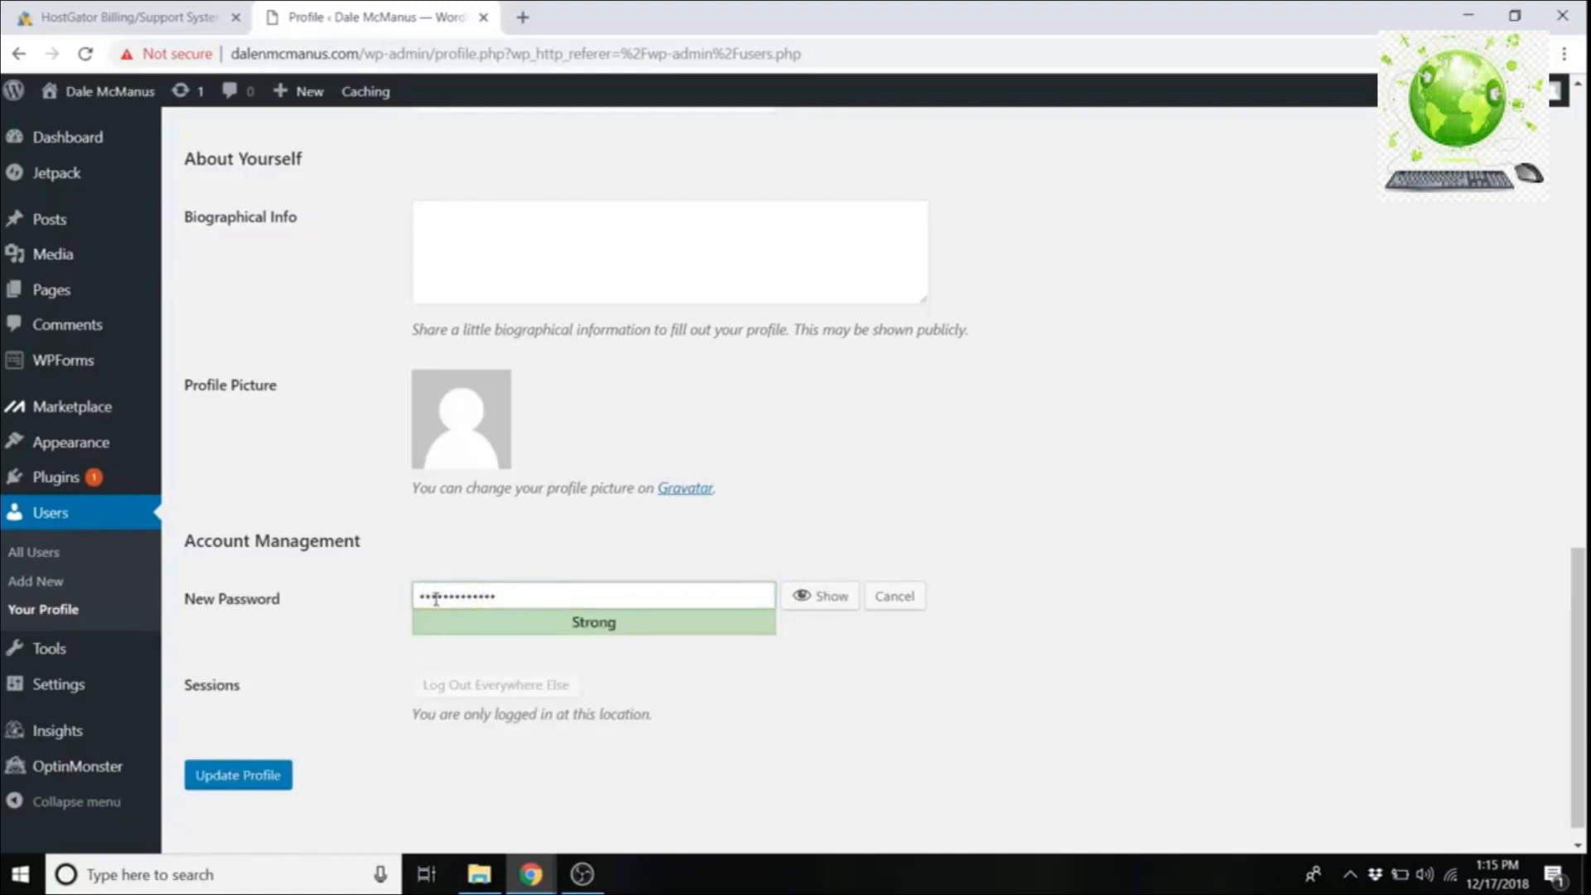
pyautogui.click(246, 788)
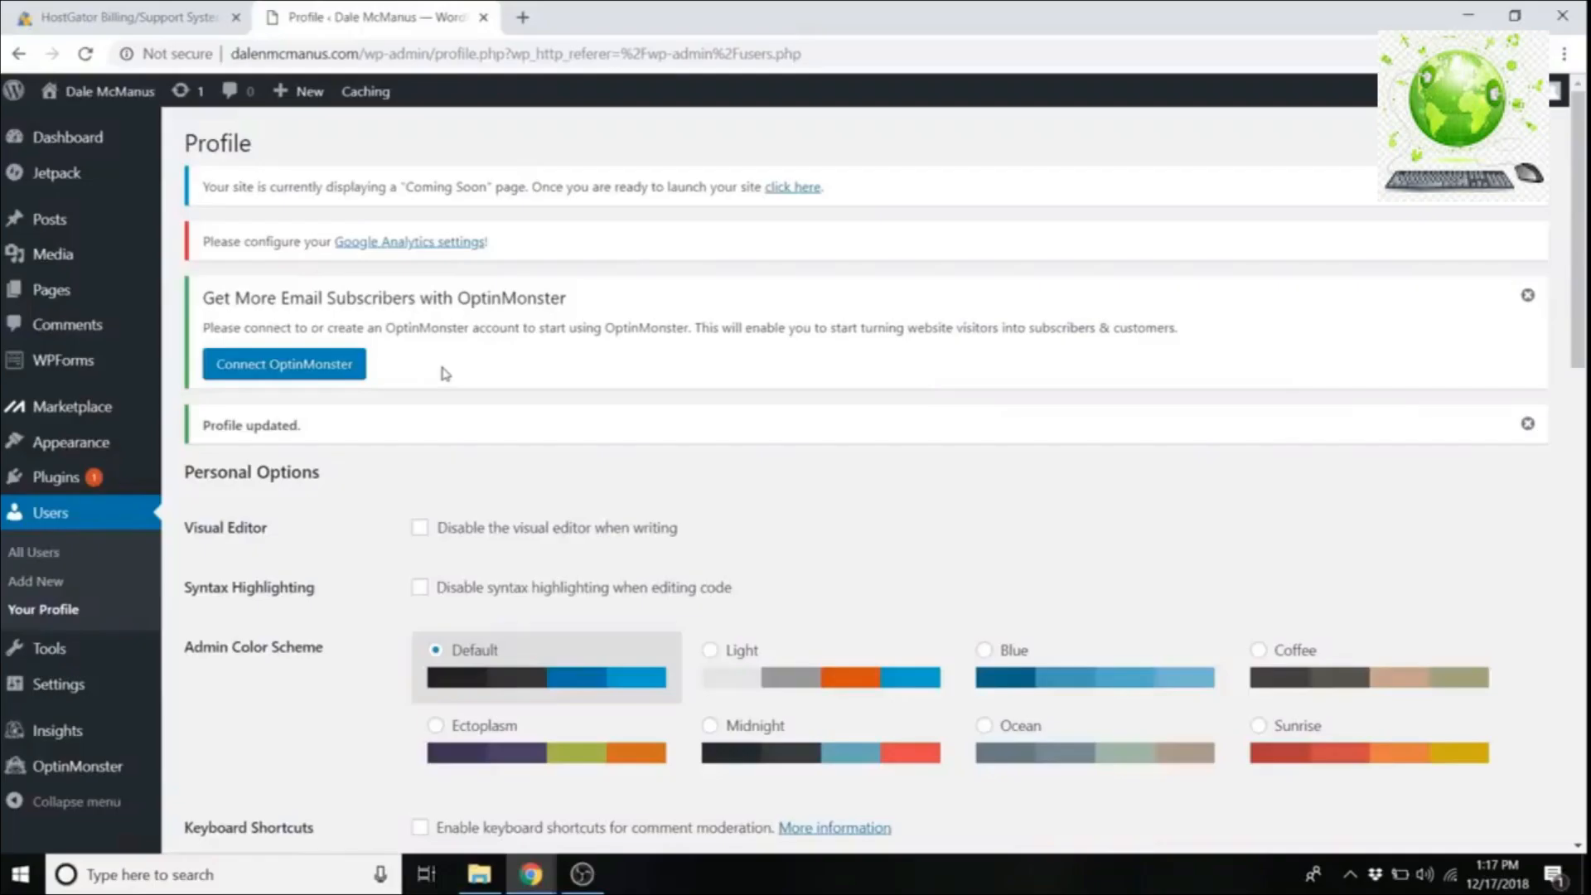
pyautogui.click(524, 17)
pyautogui.write('crea')
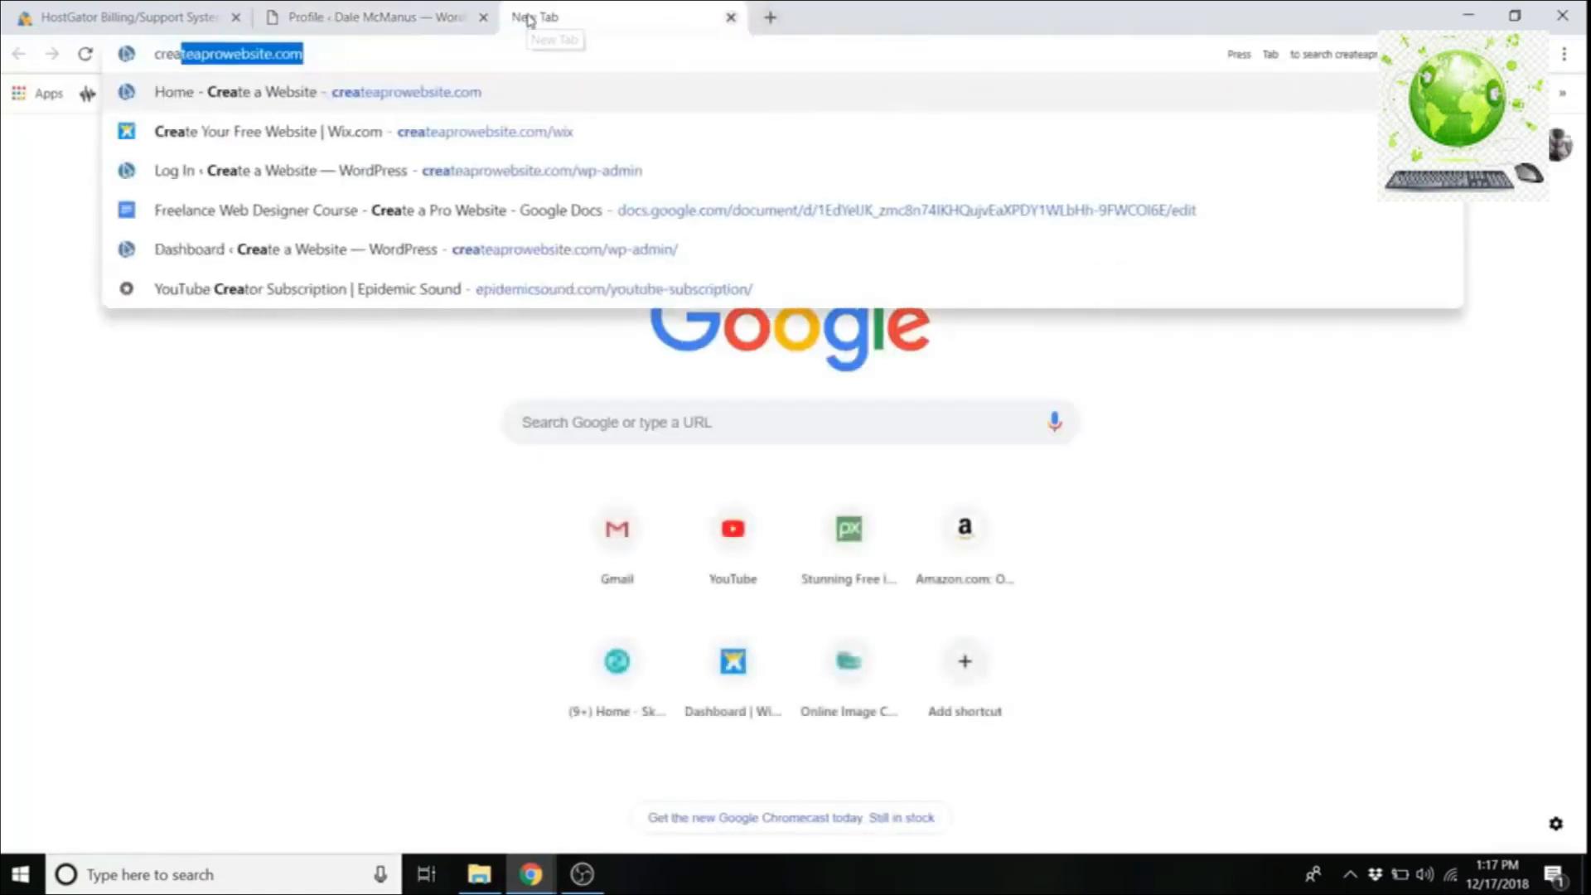
pyautogui.press('Return')
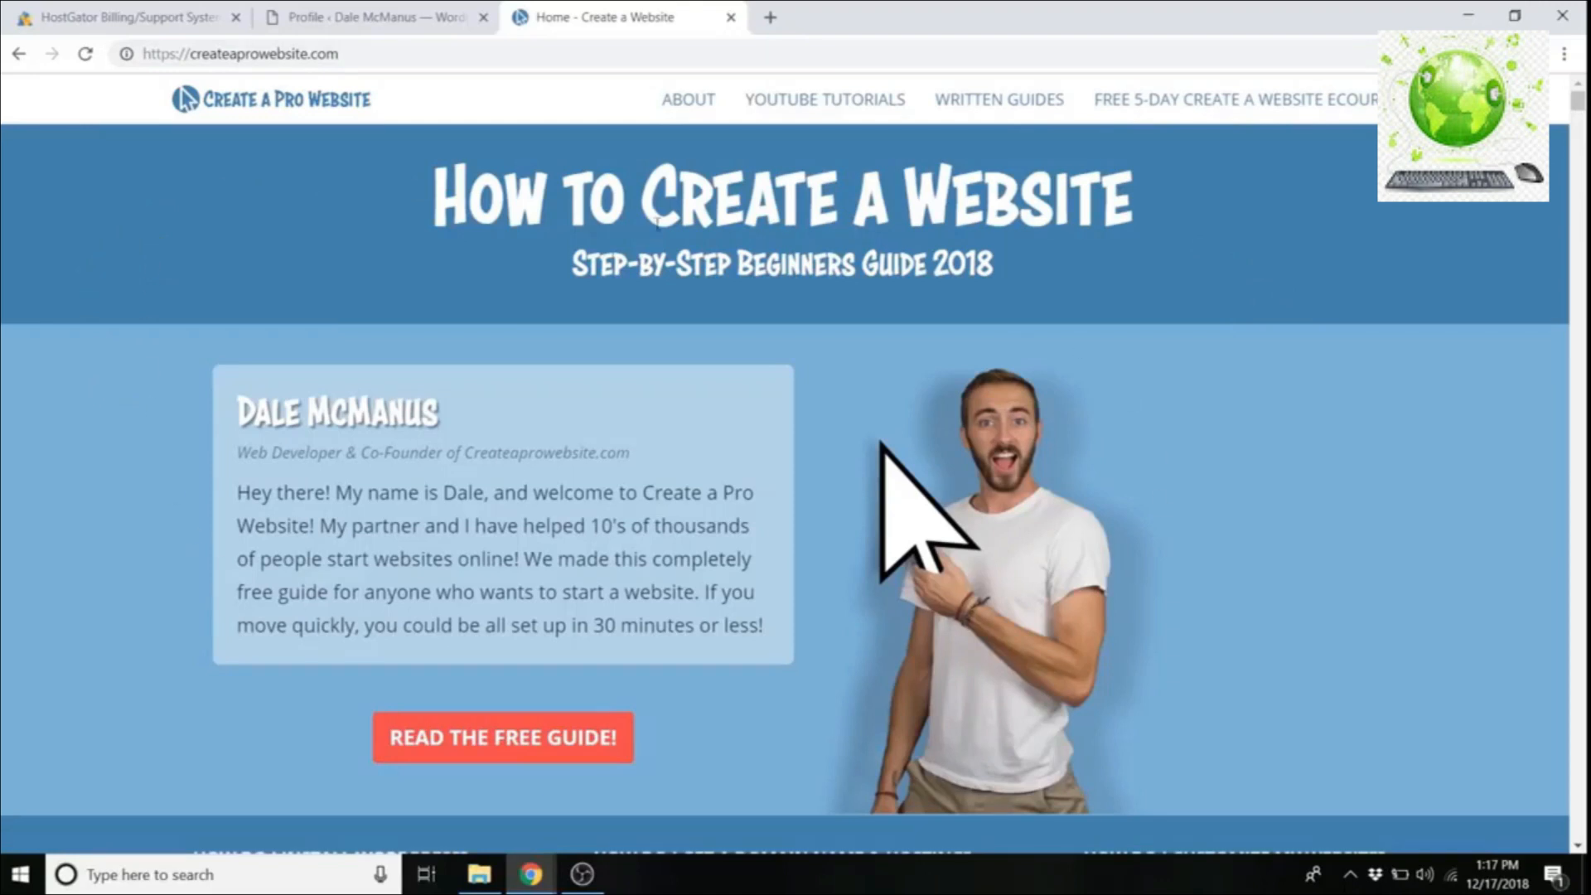
pyautogui.scroll(-3, 1050, 497)
pyautogui.scroll(-3, 954, 464)
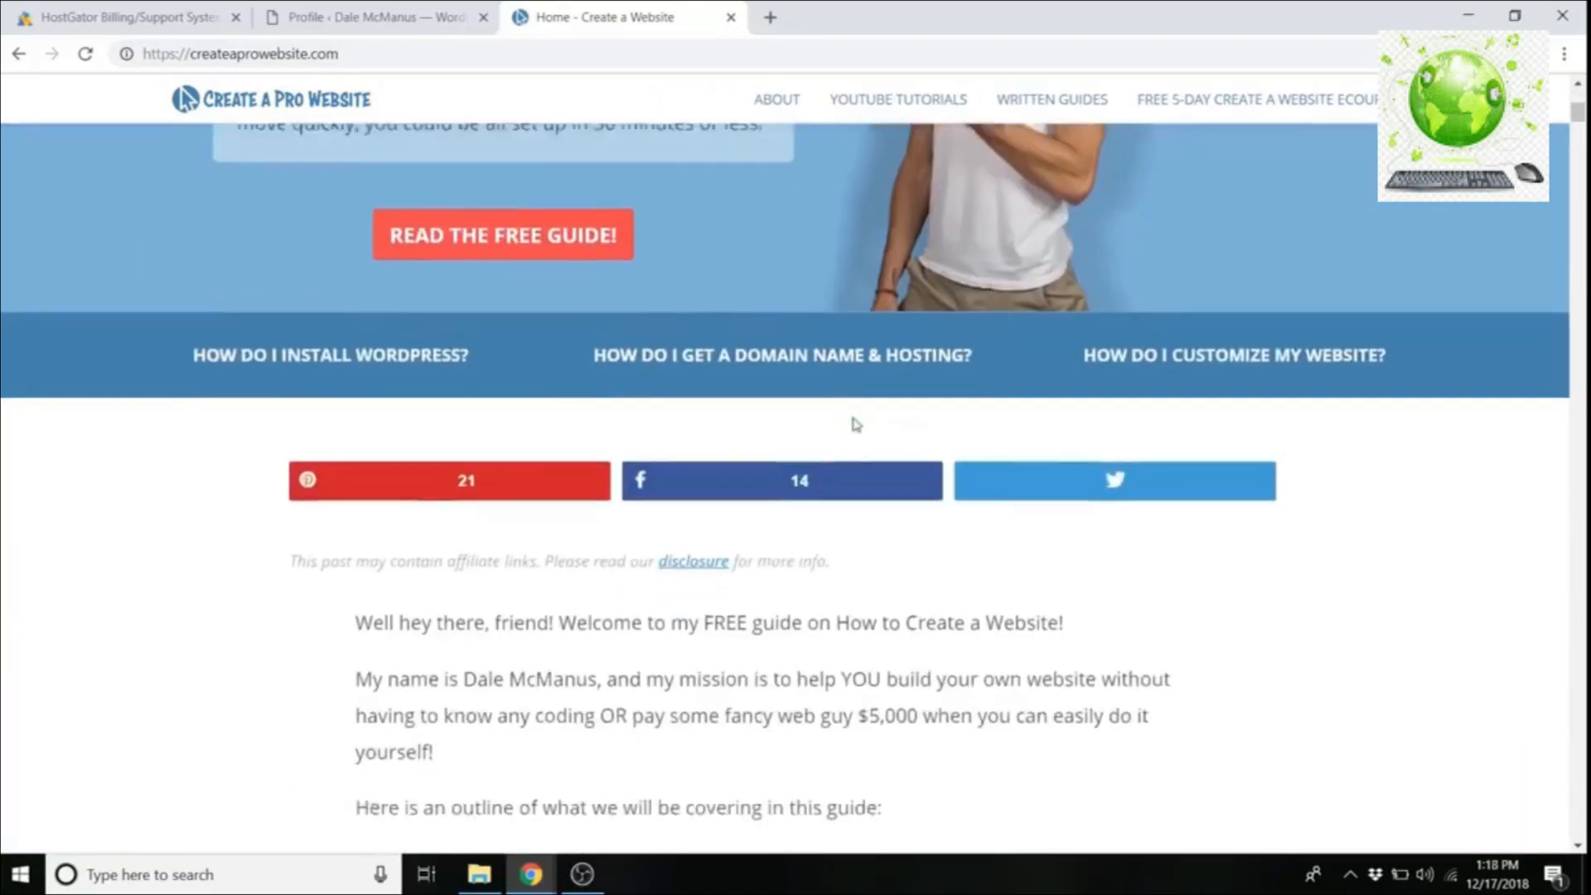
pyautogui.scroll(6, 853, 423)
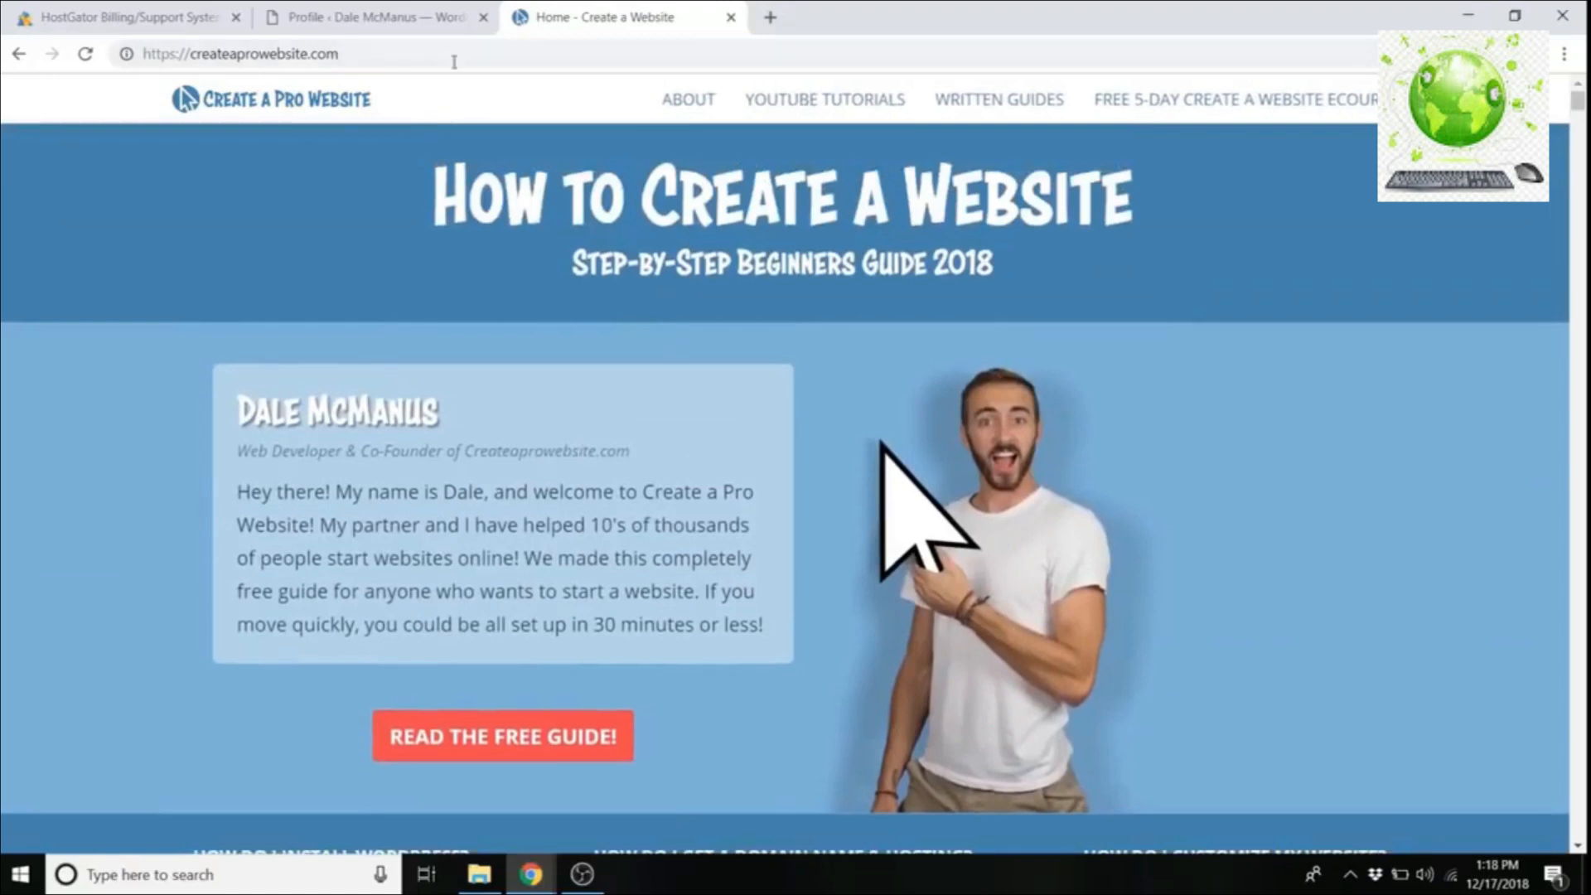
pyautogui.click(383, 17)
pyautogui.click(731, 17)
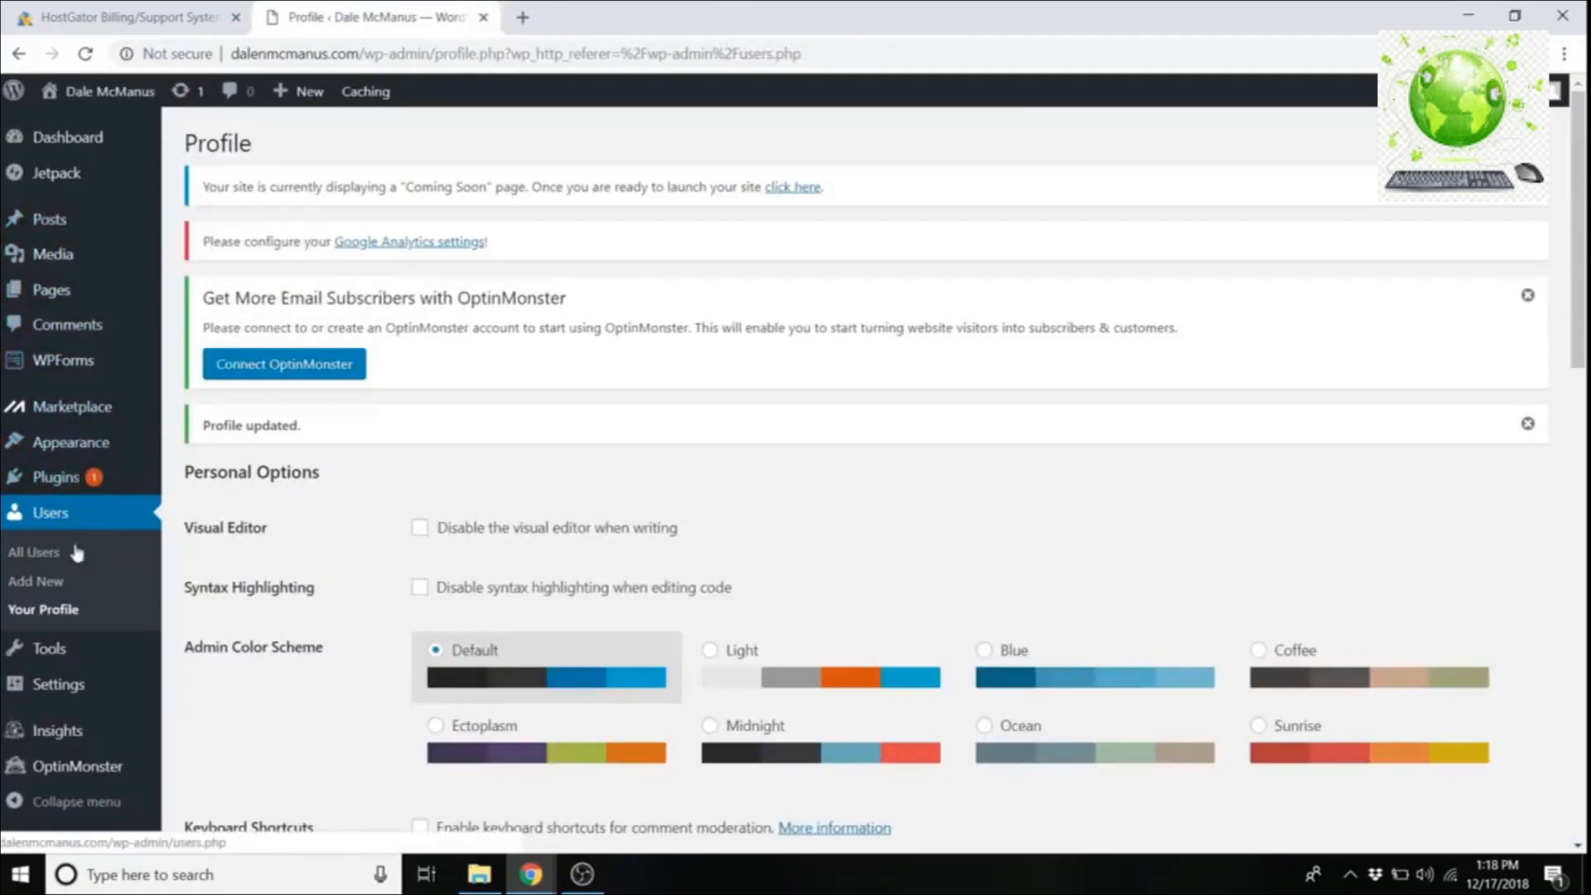
# Step: Search the theme directory for 'ocean', then install and activate OceanWP
pyautogui.moveTo(77, 455)
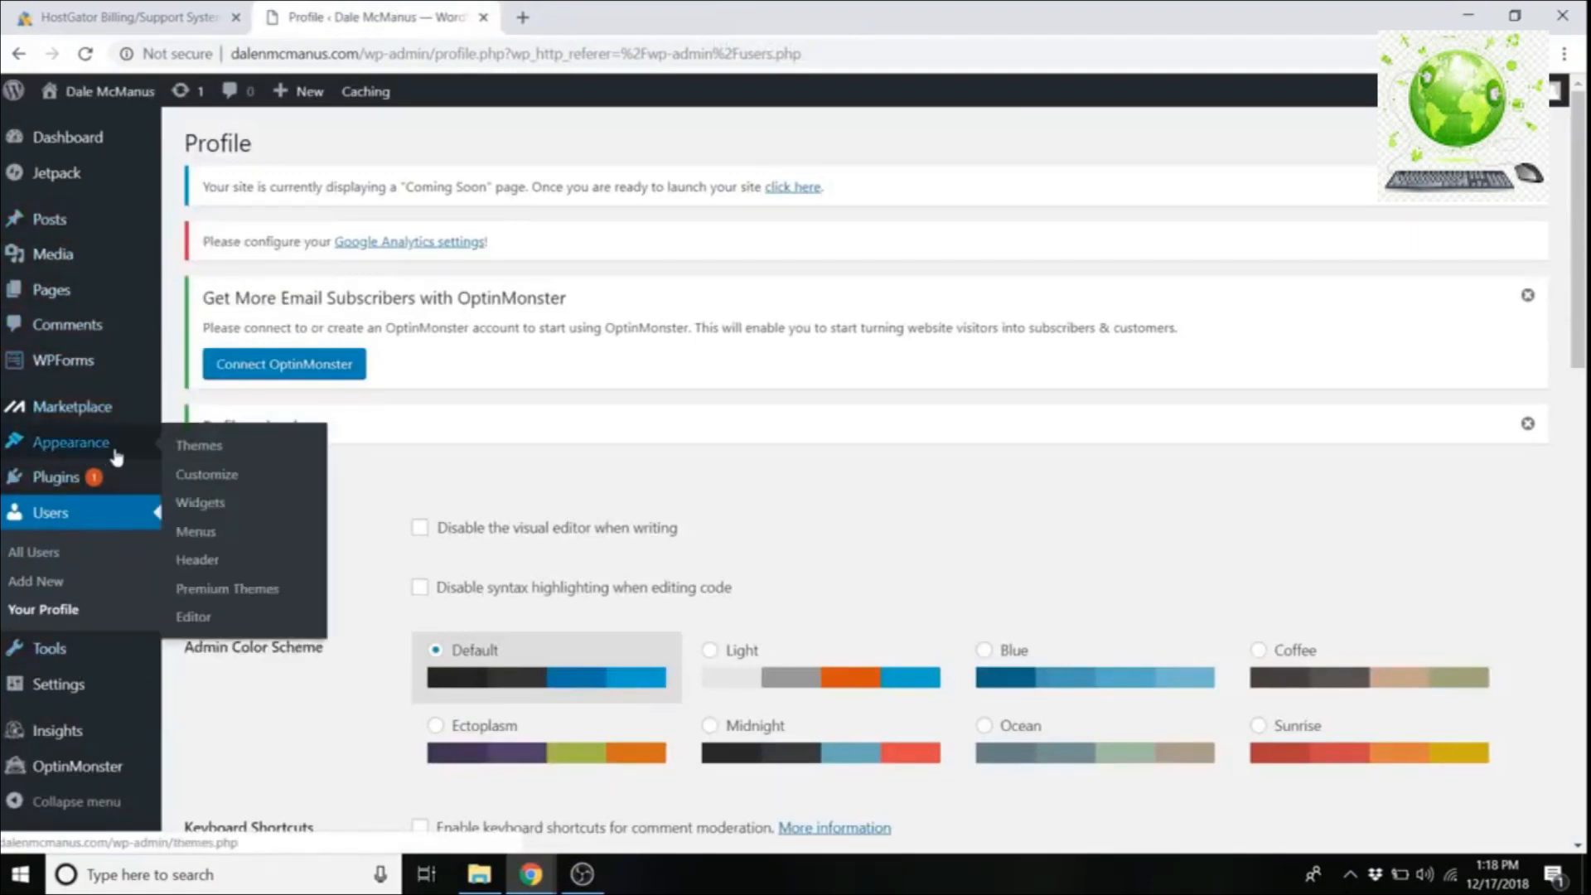
pyautogui.click(217, 454)
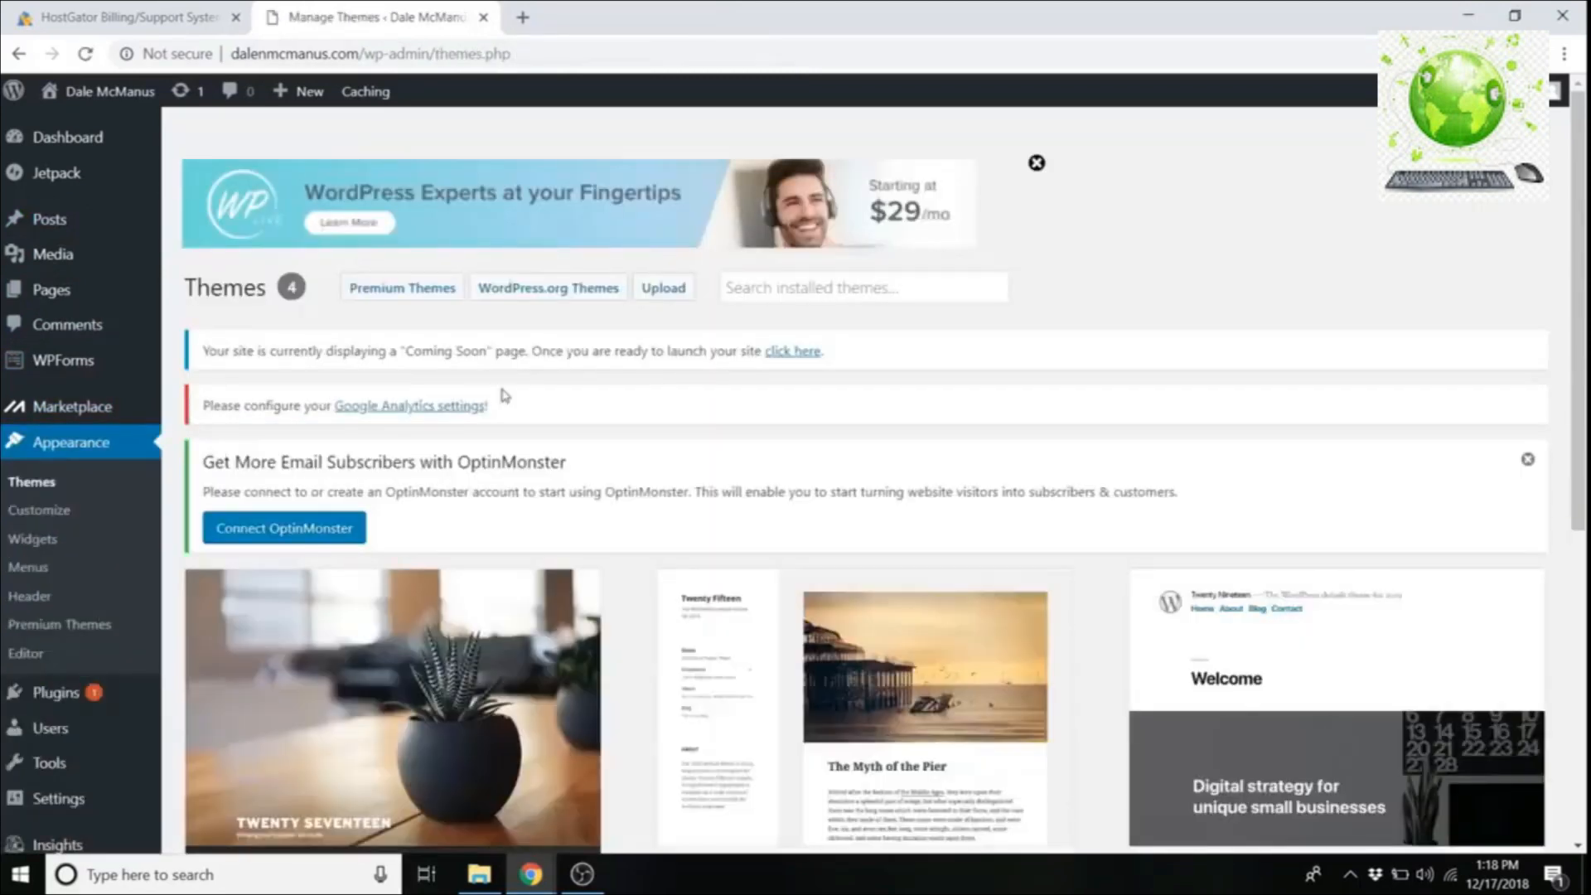
pyautogui.scroll(-6, 703, 405)
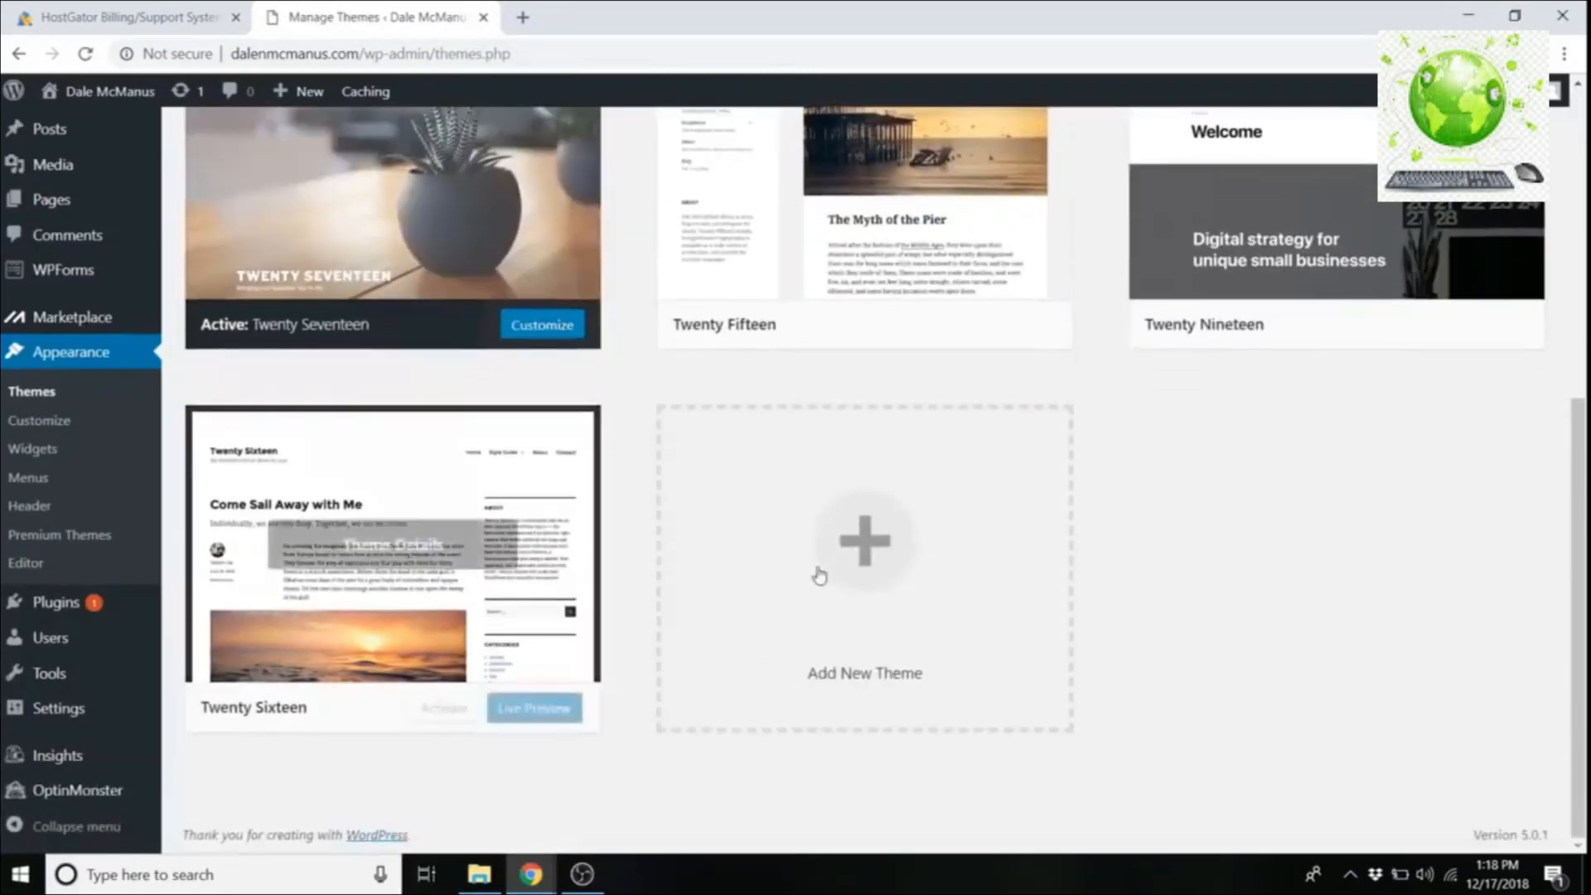
pyautogui.click(884, 558)
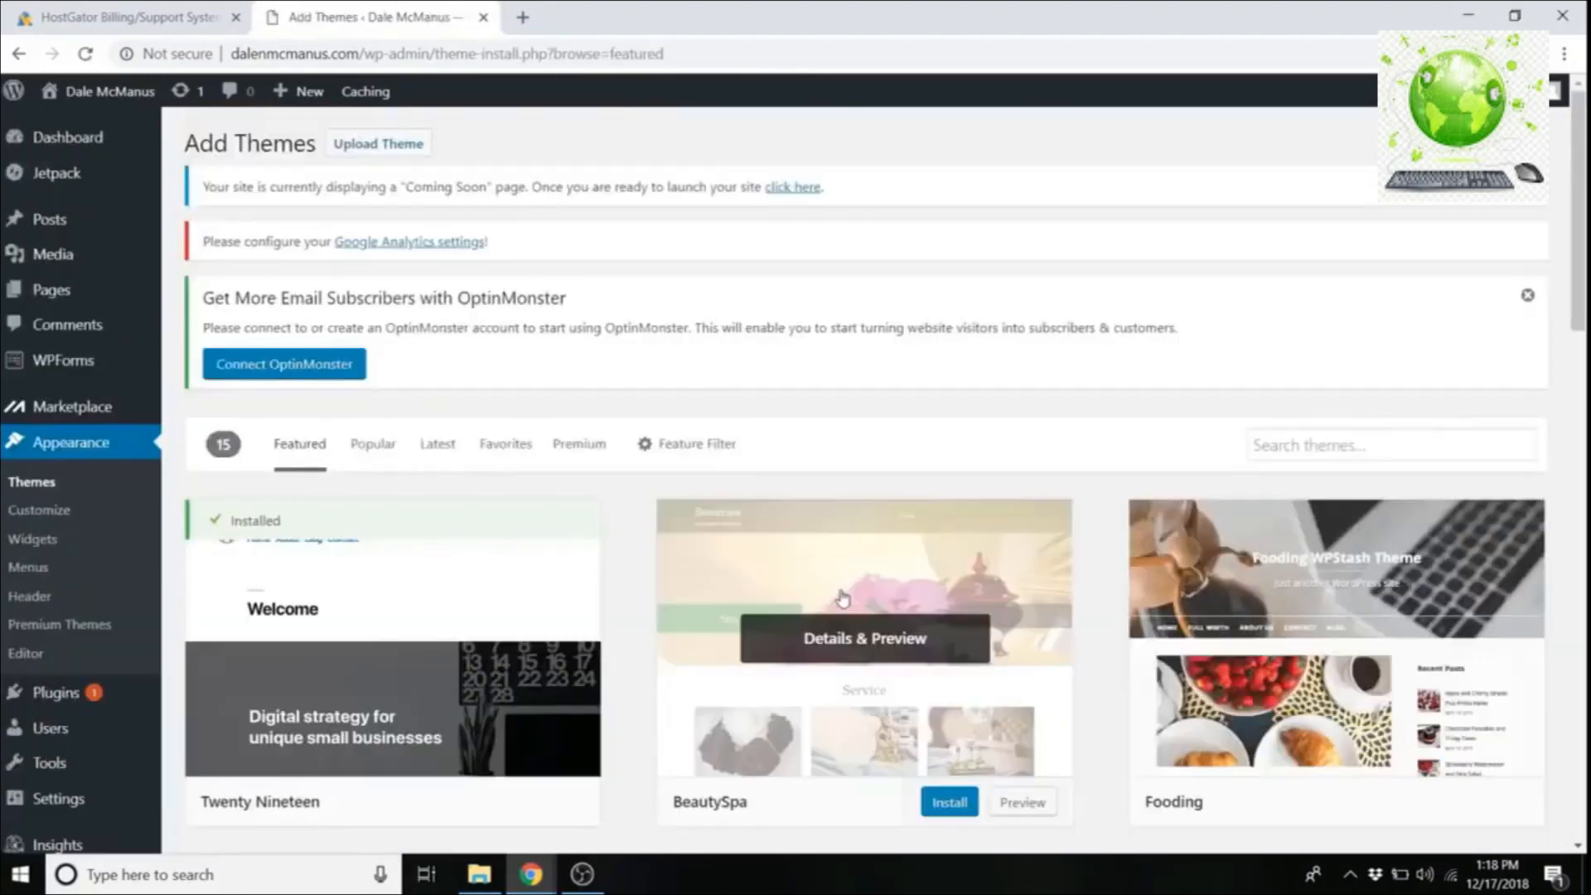
pyautogui.click(1369, 447)
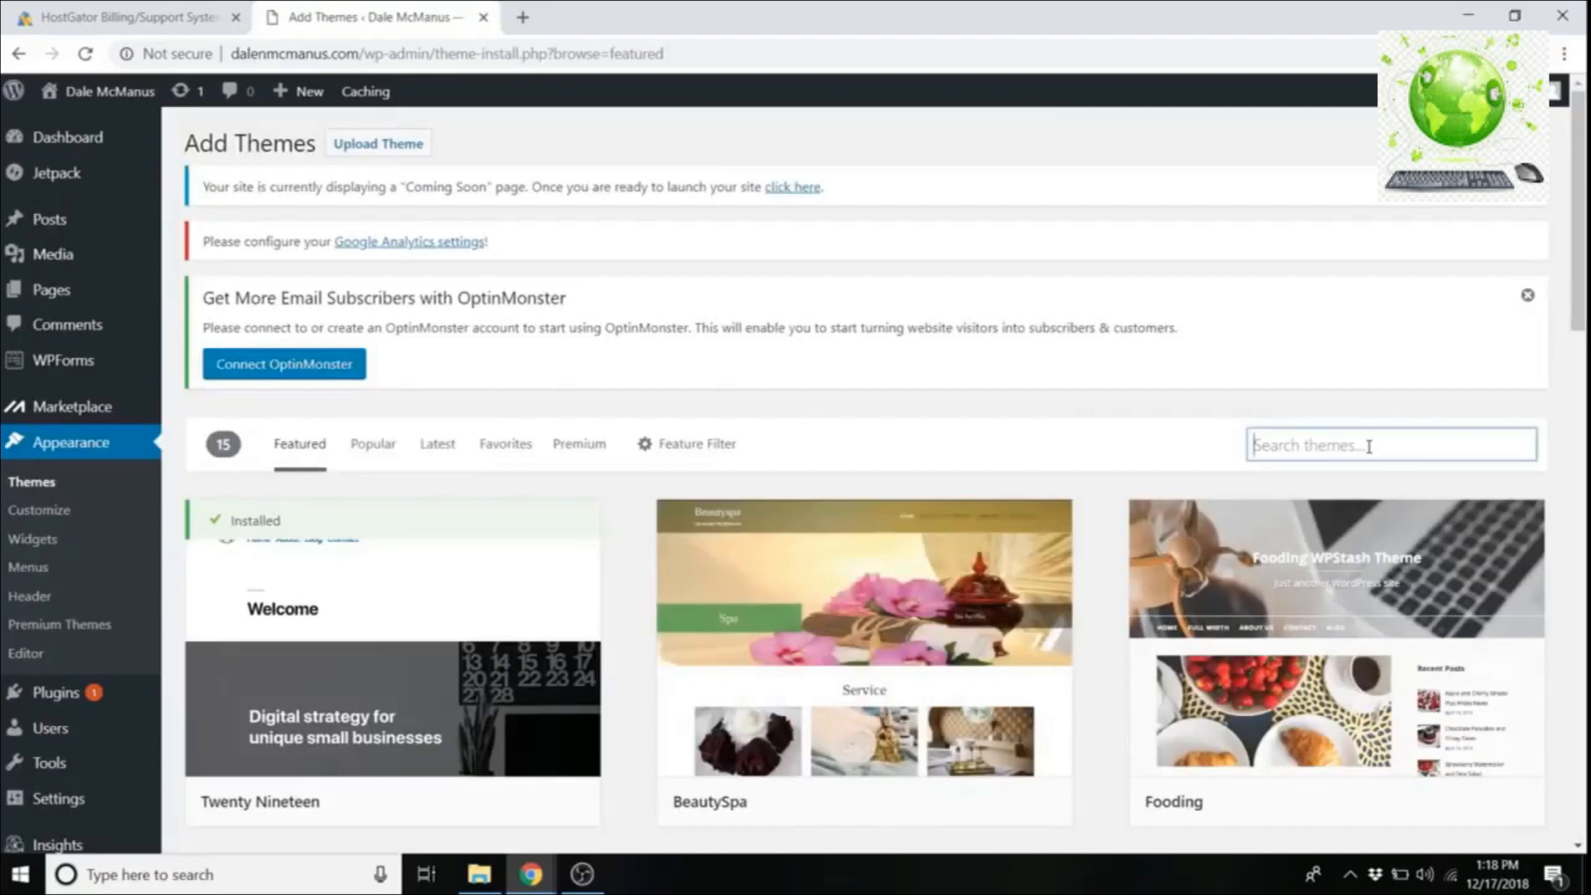
pyautogui.write('ocean wp')
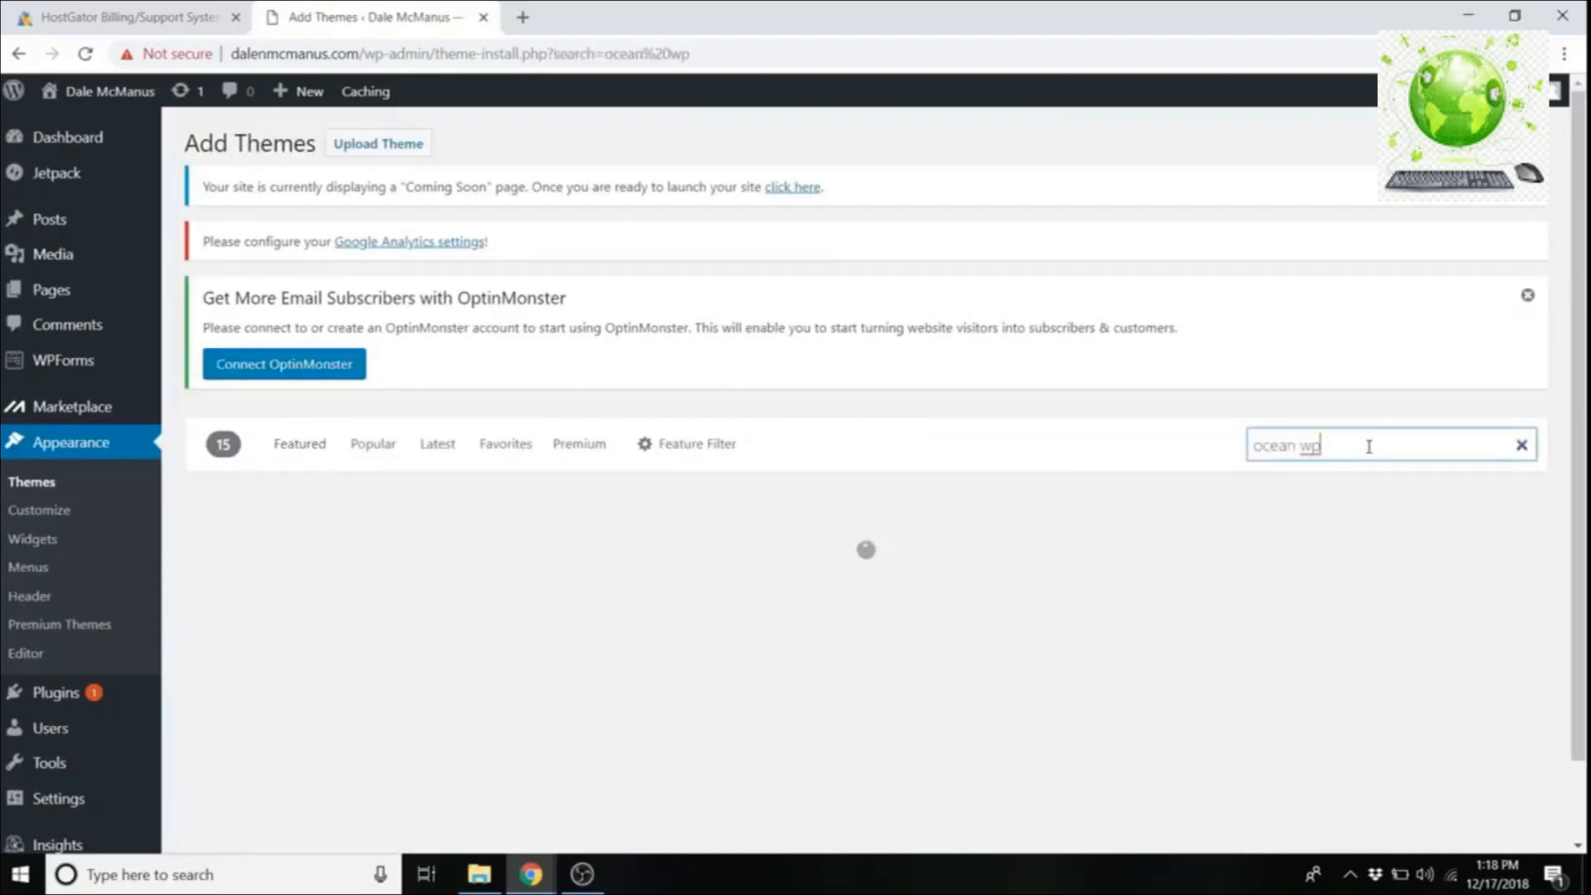
pyautogui.scroll(-2, 779, 401)
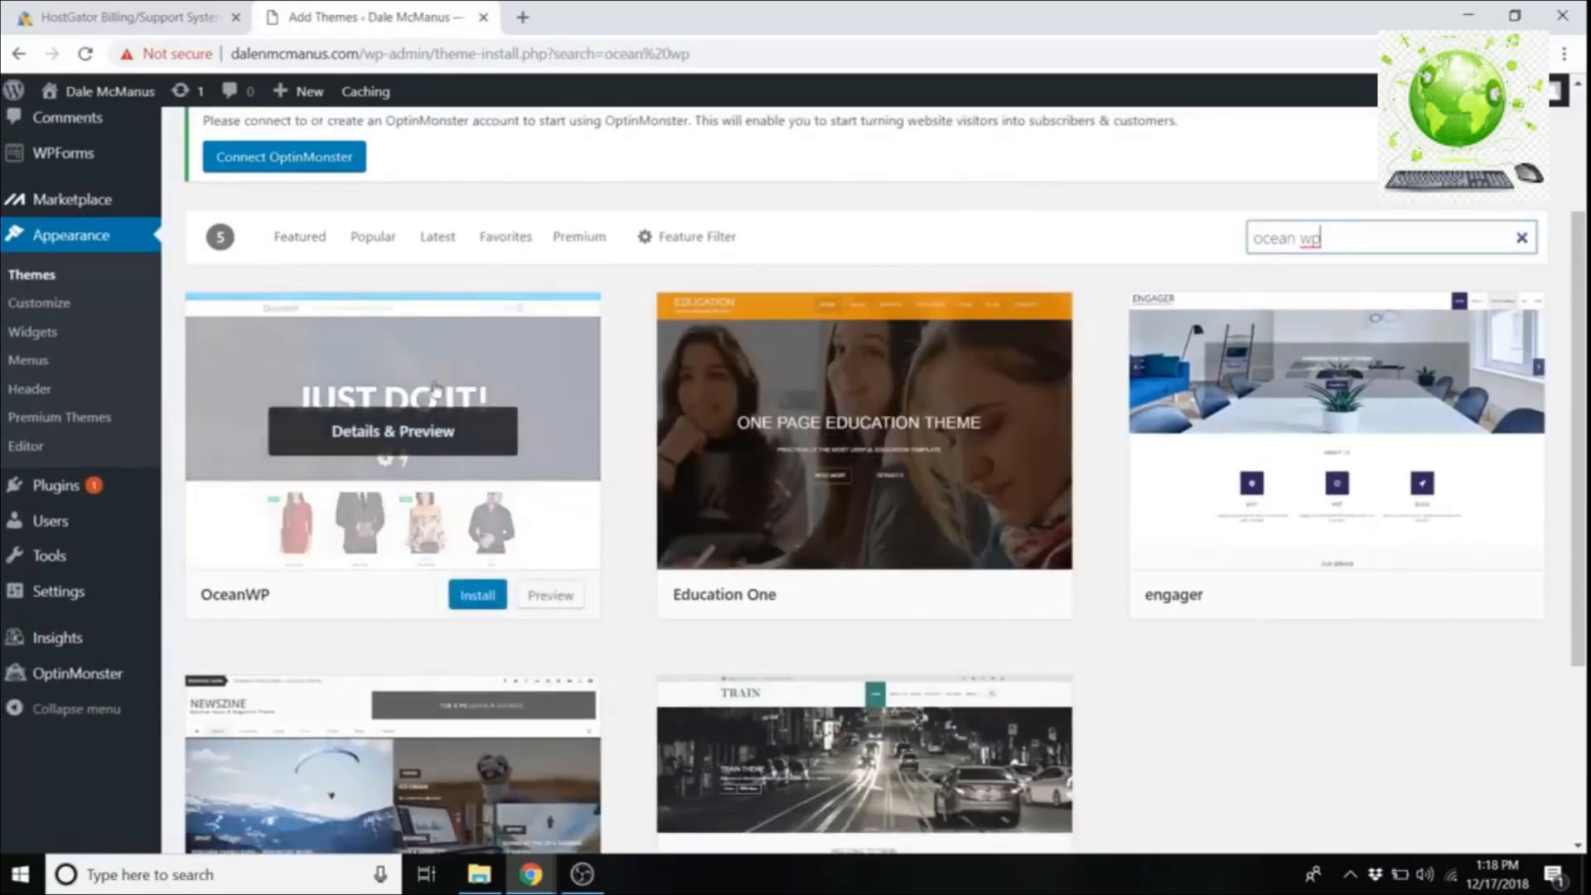
pyautogui.click(478, 596)
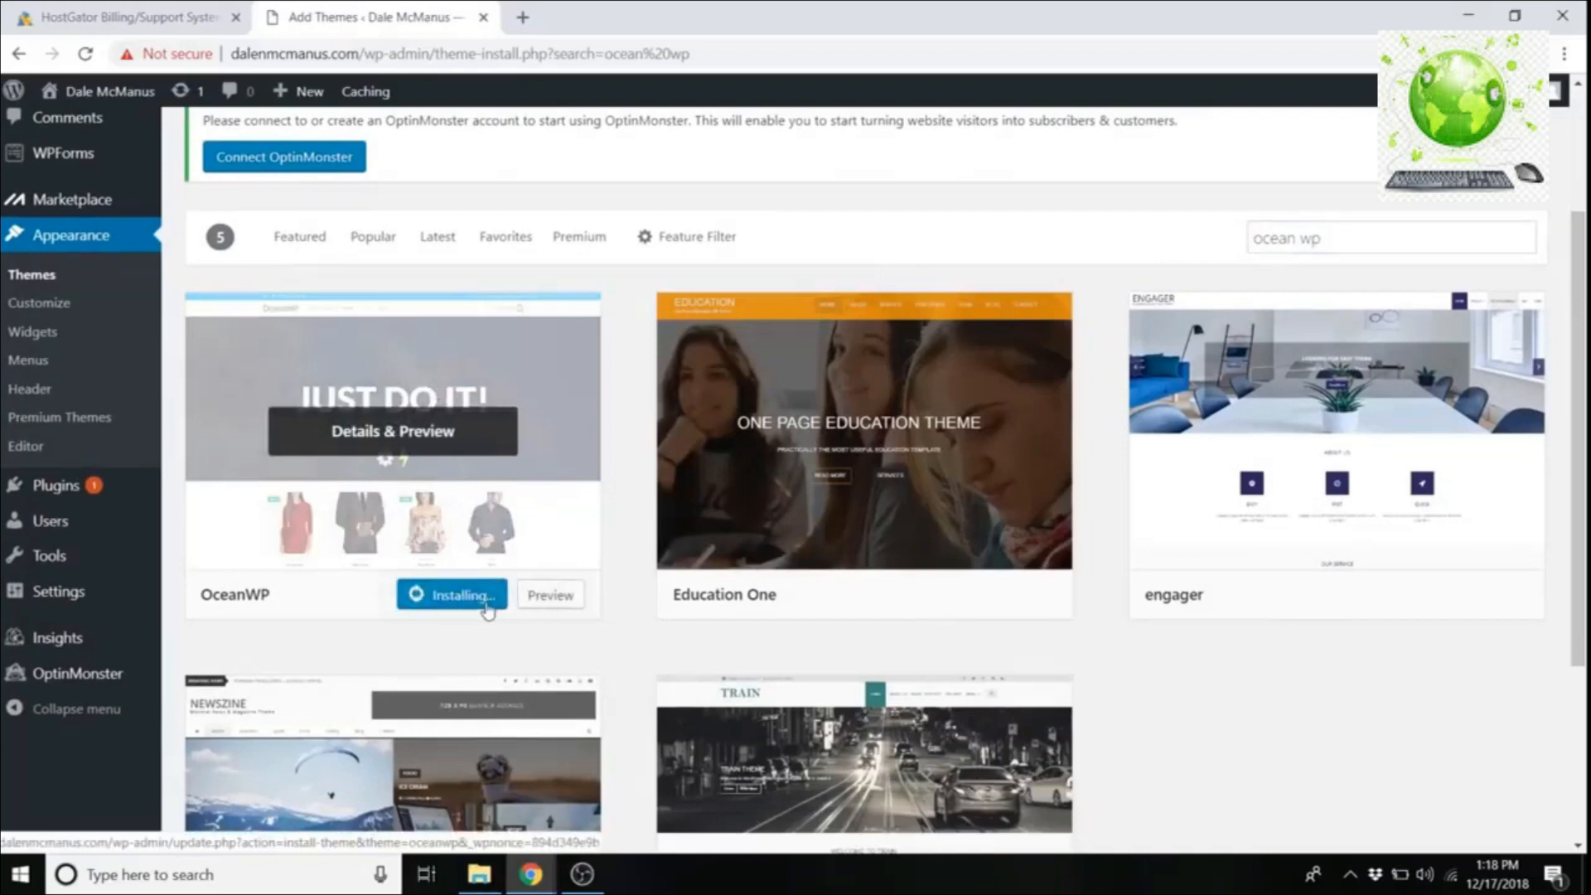
pyautogui.click(460, 608)
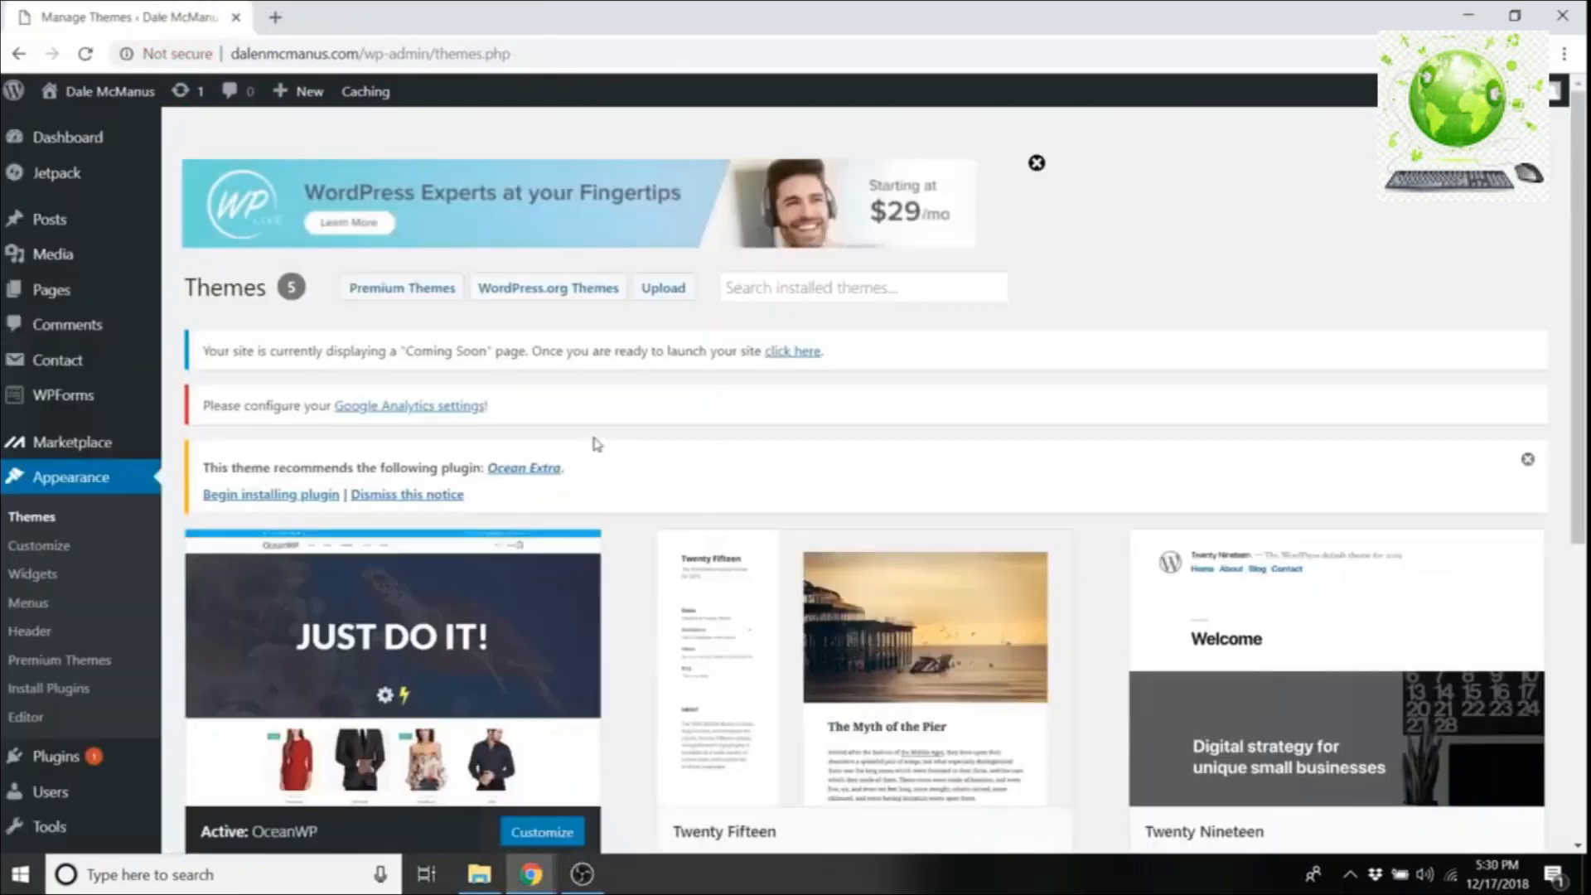